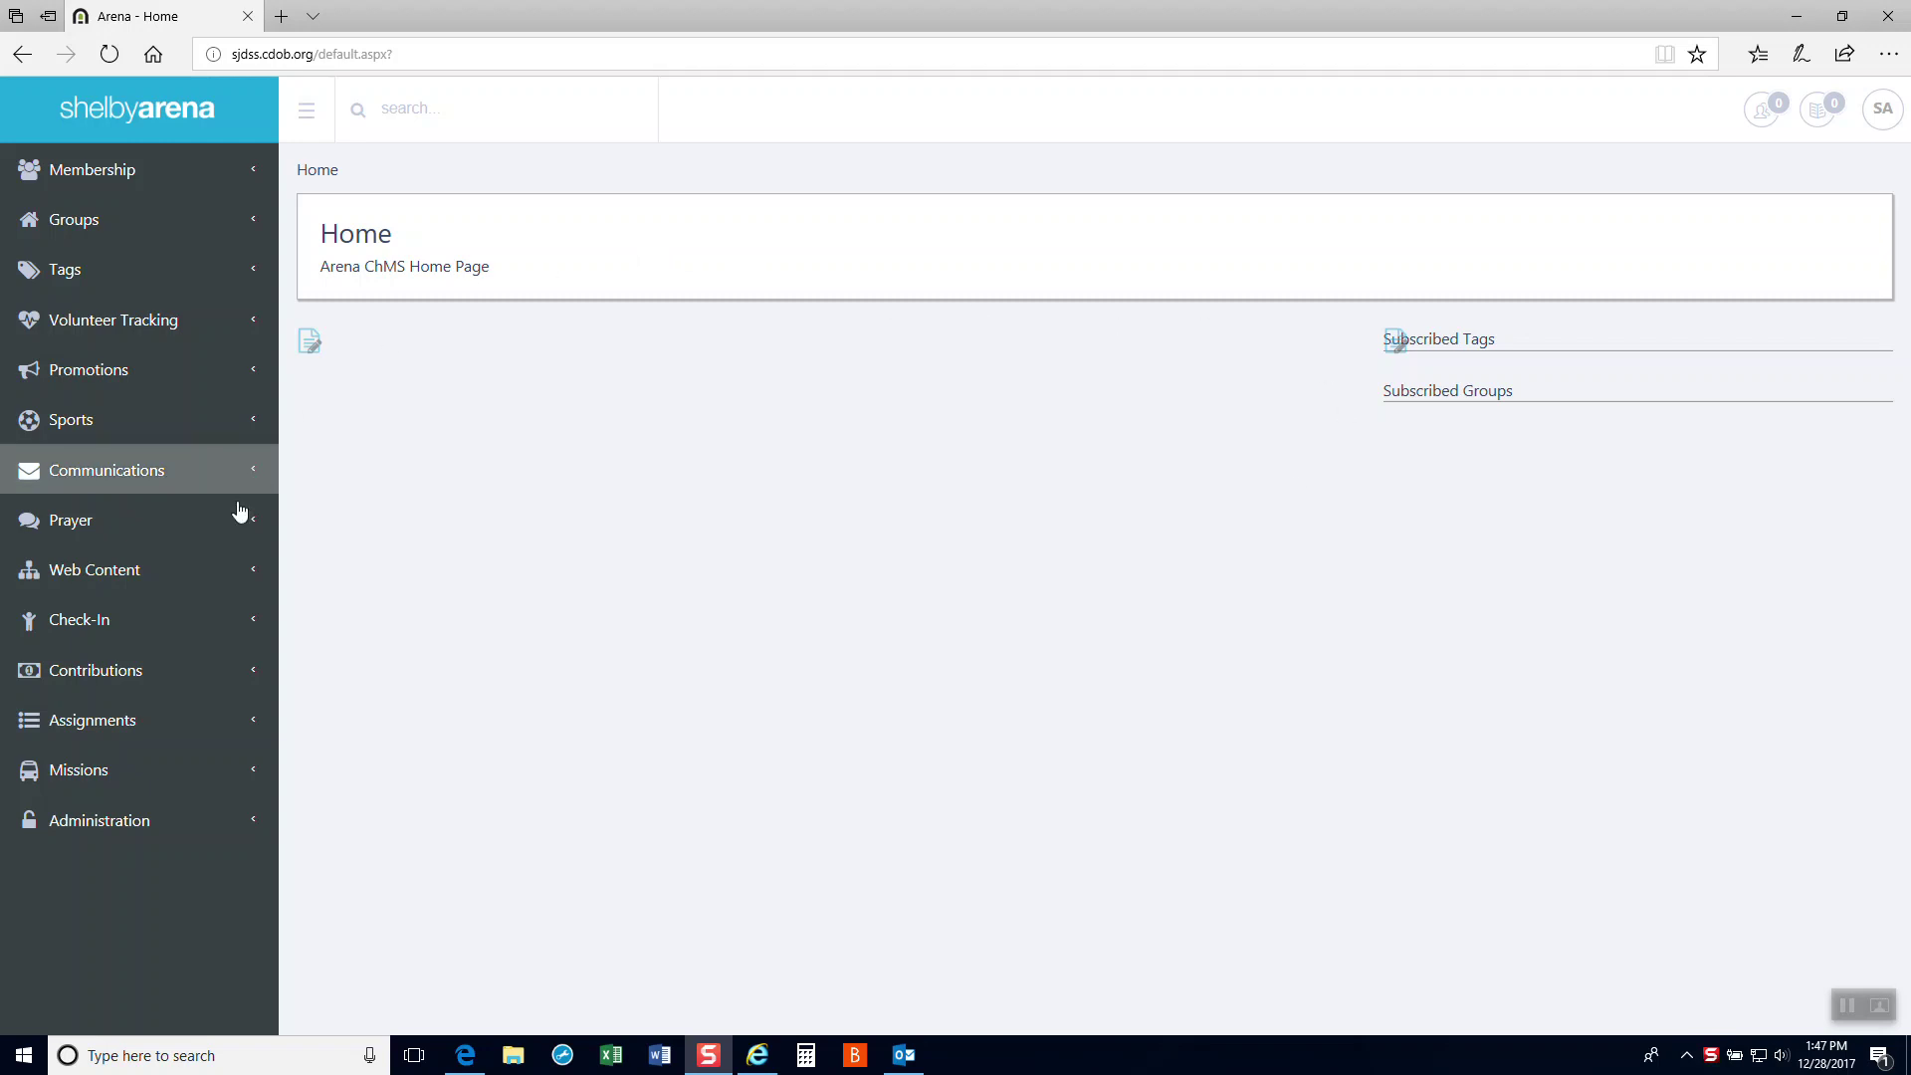
- Open the ContributionStatementsFiveFunds report from the Contributions Reports list
click(111, 672)
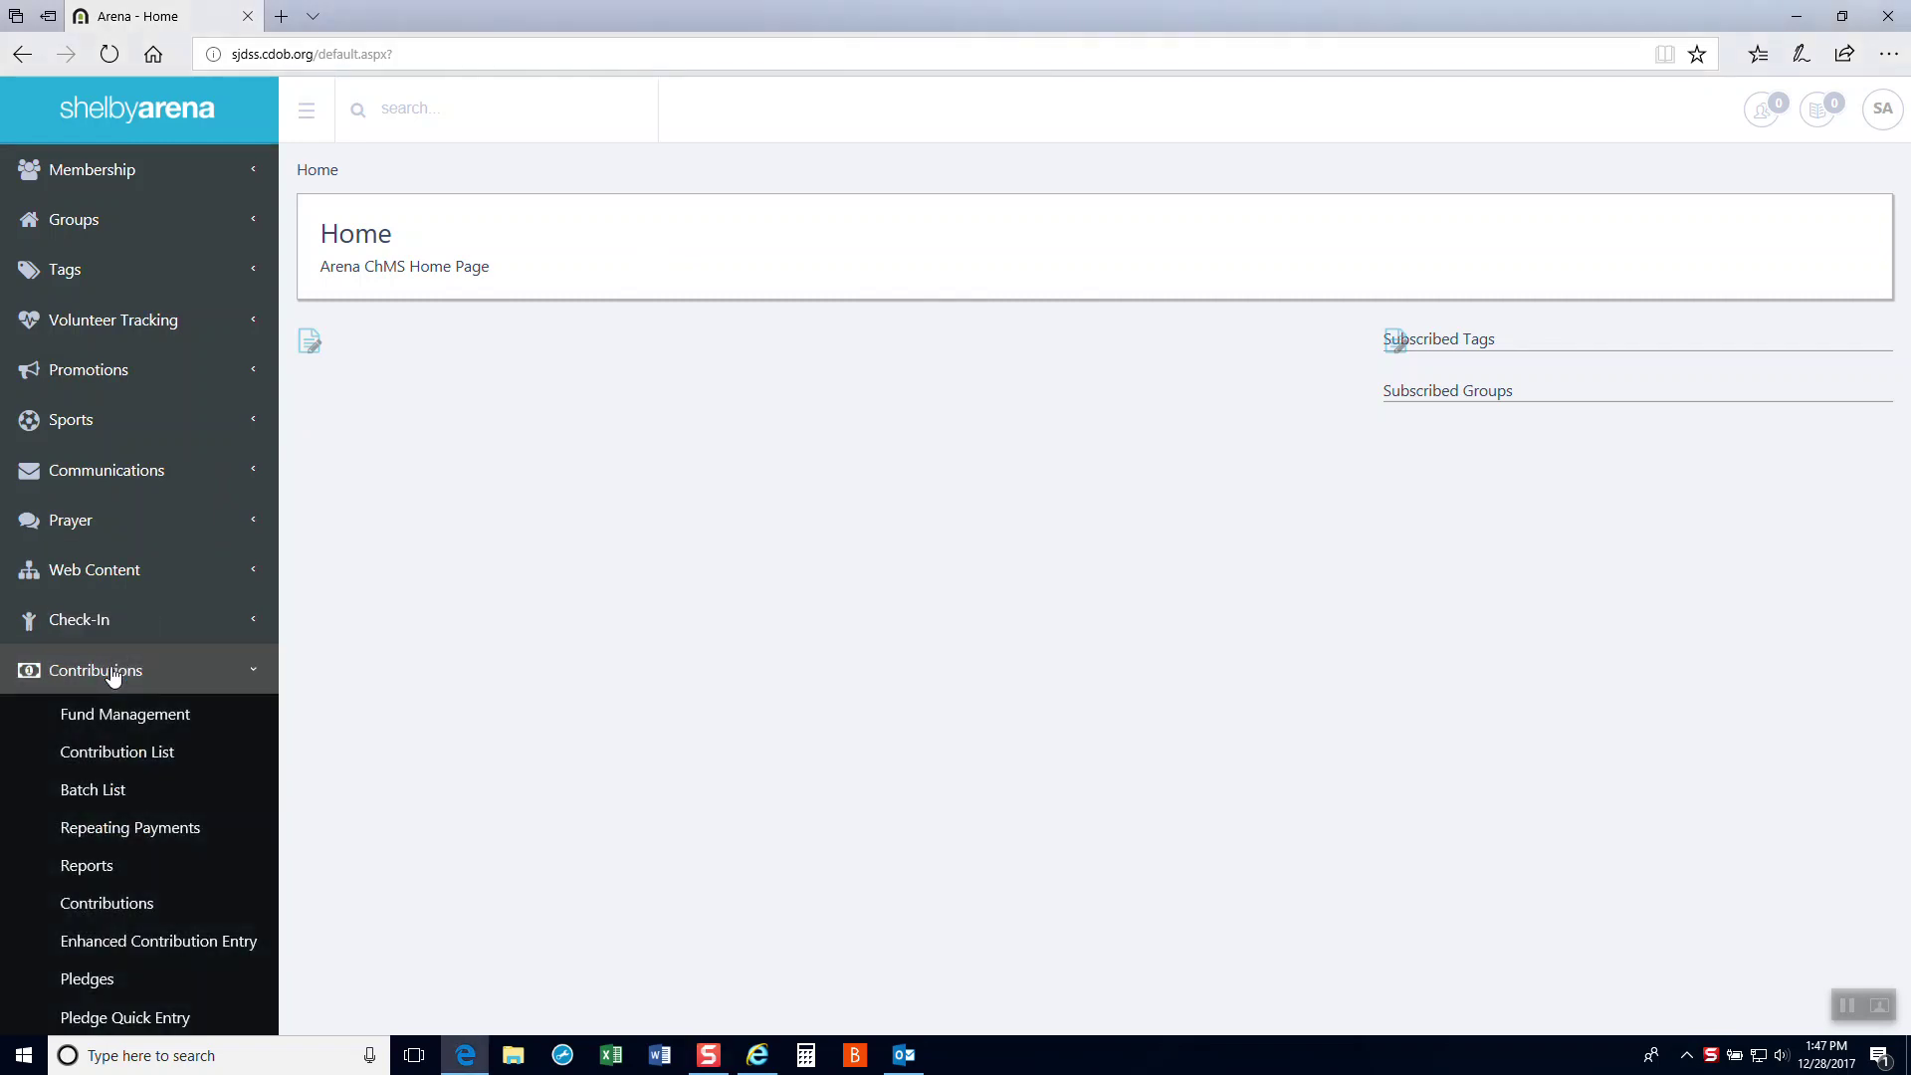
scroll(116, 672, down, 3)
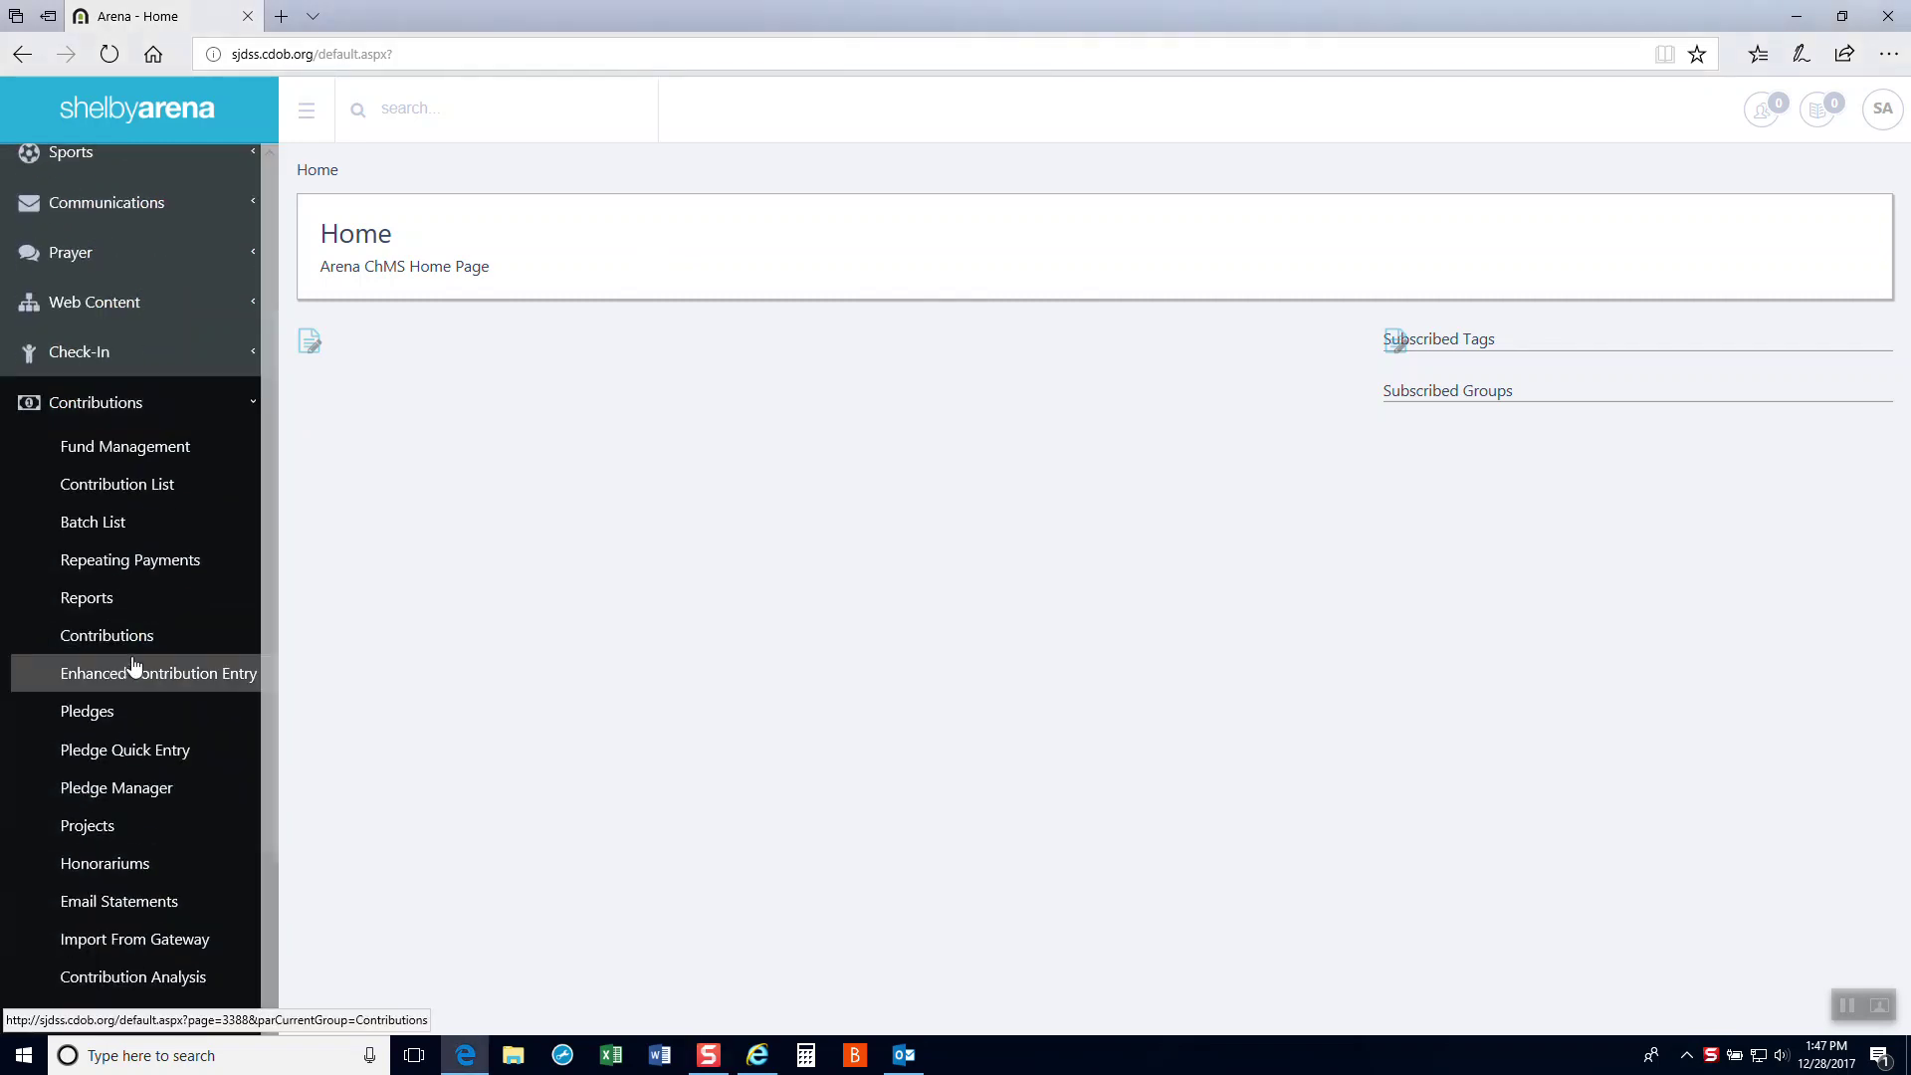
click(116, 601)
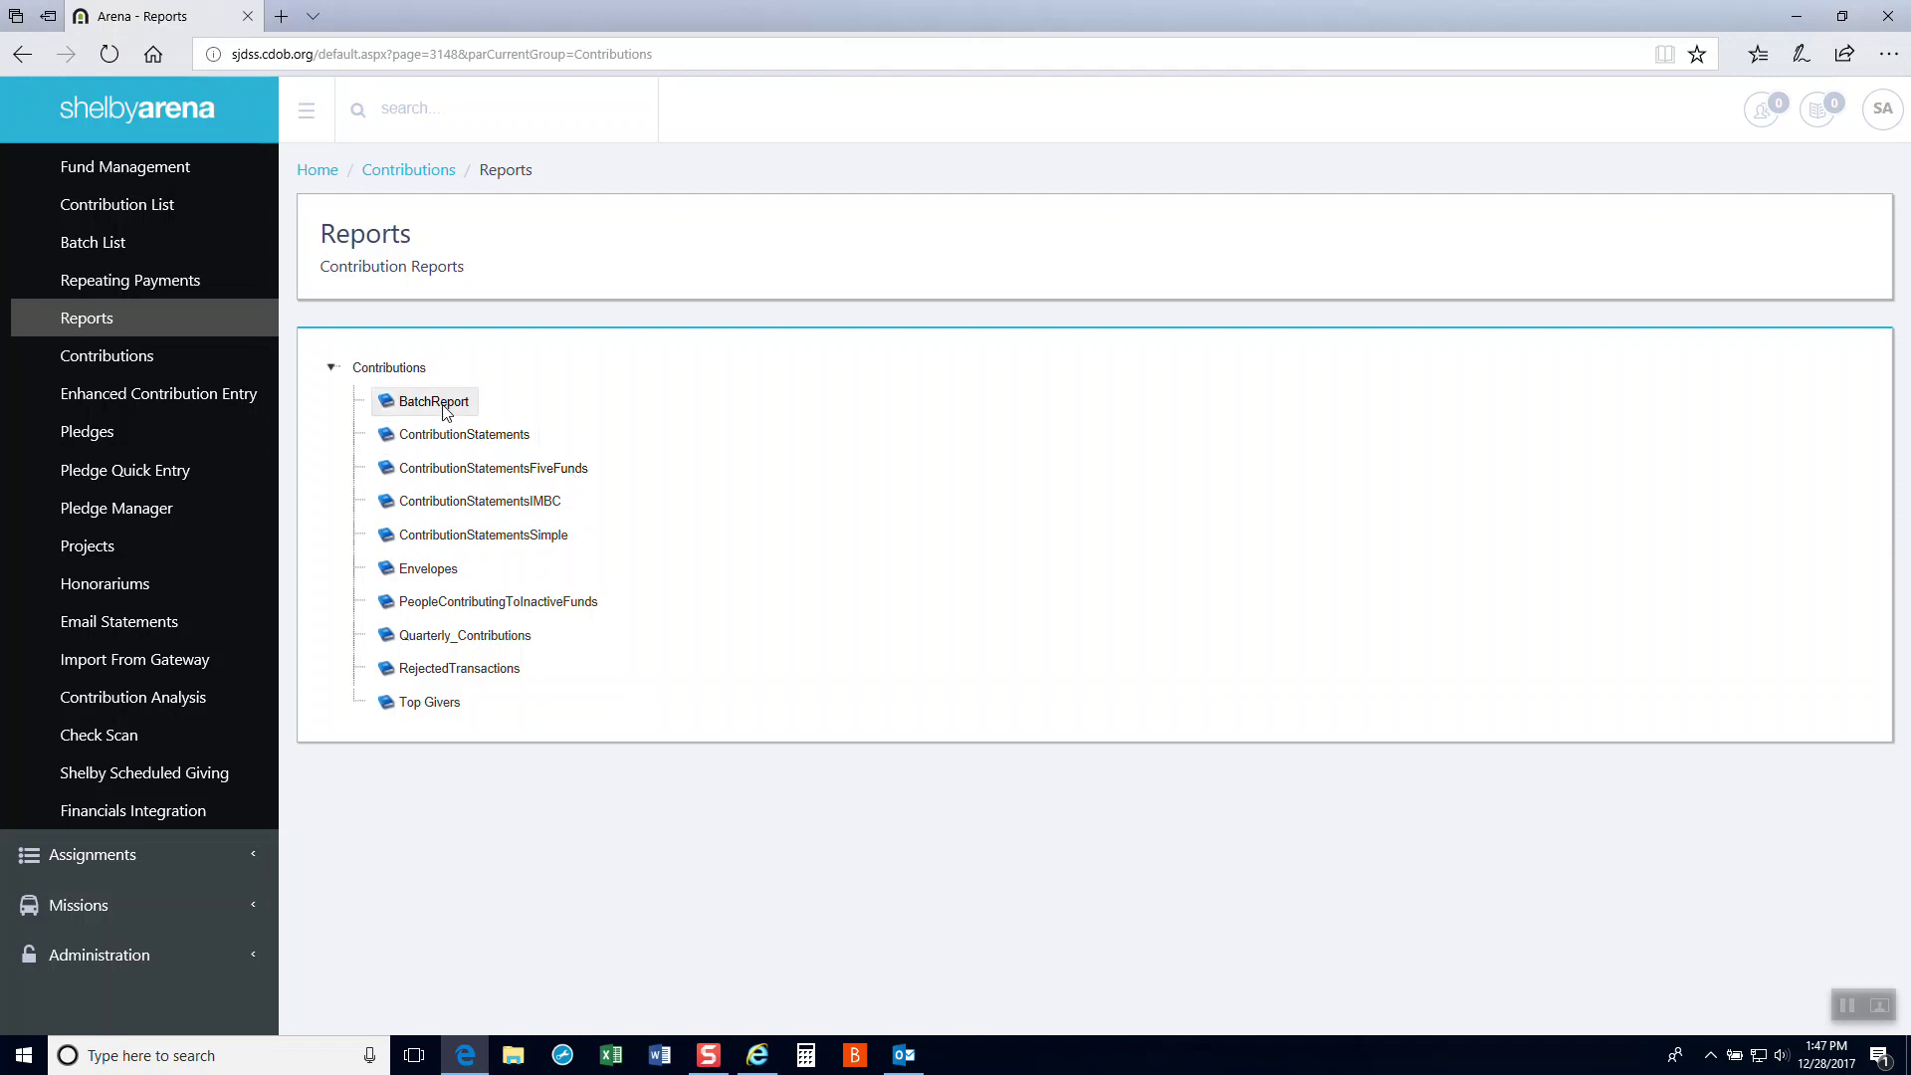
click(459, 474)
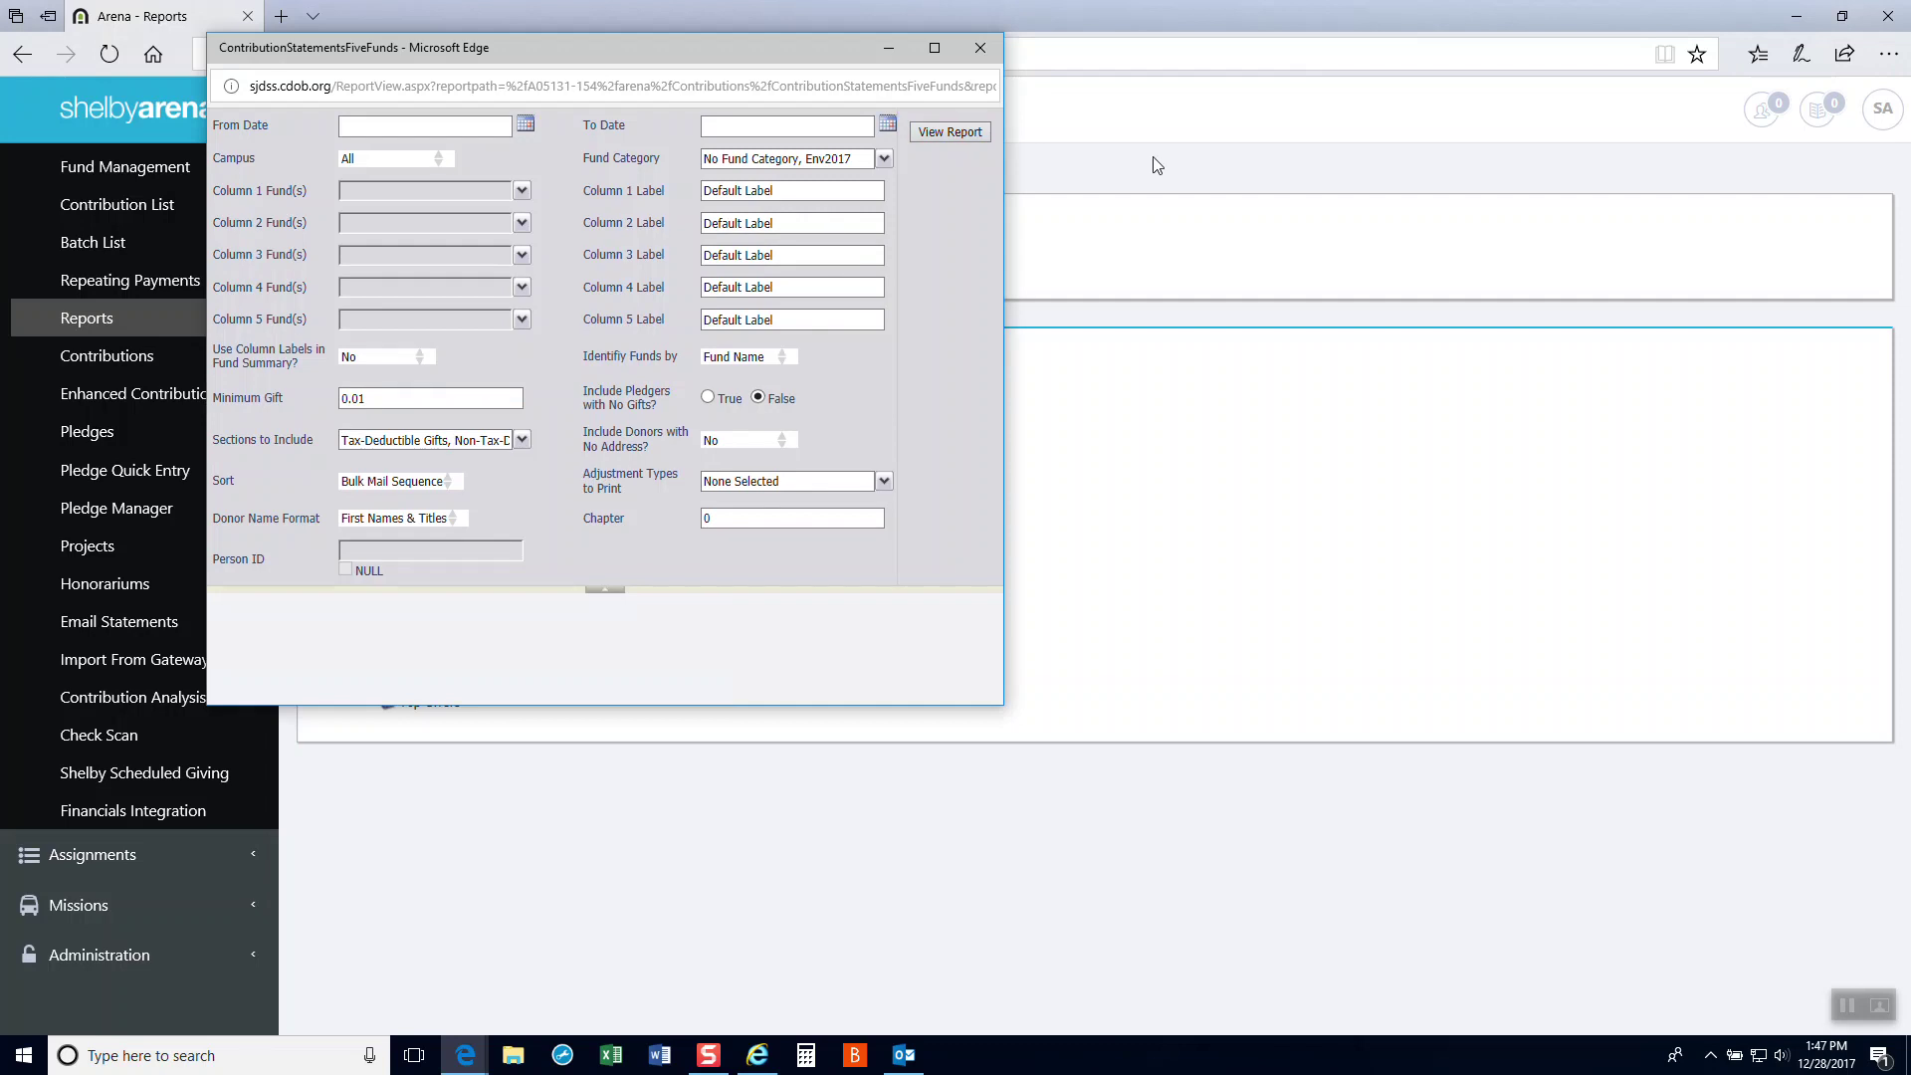
- Maximize the report form and pick January 1, 2017 as the From Date in the calendar
click(935, 49)
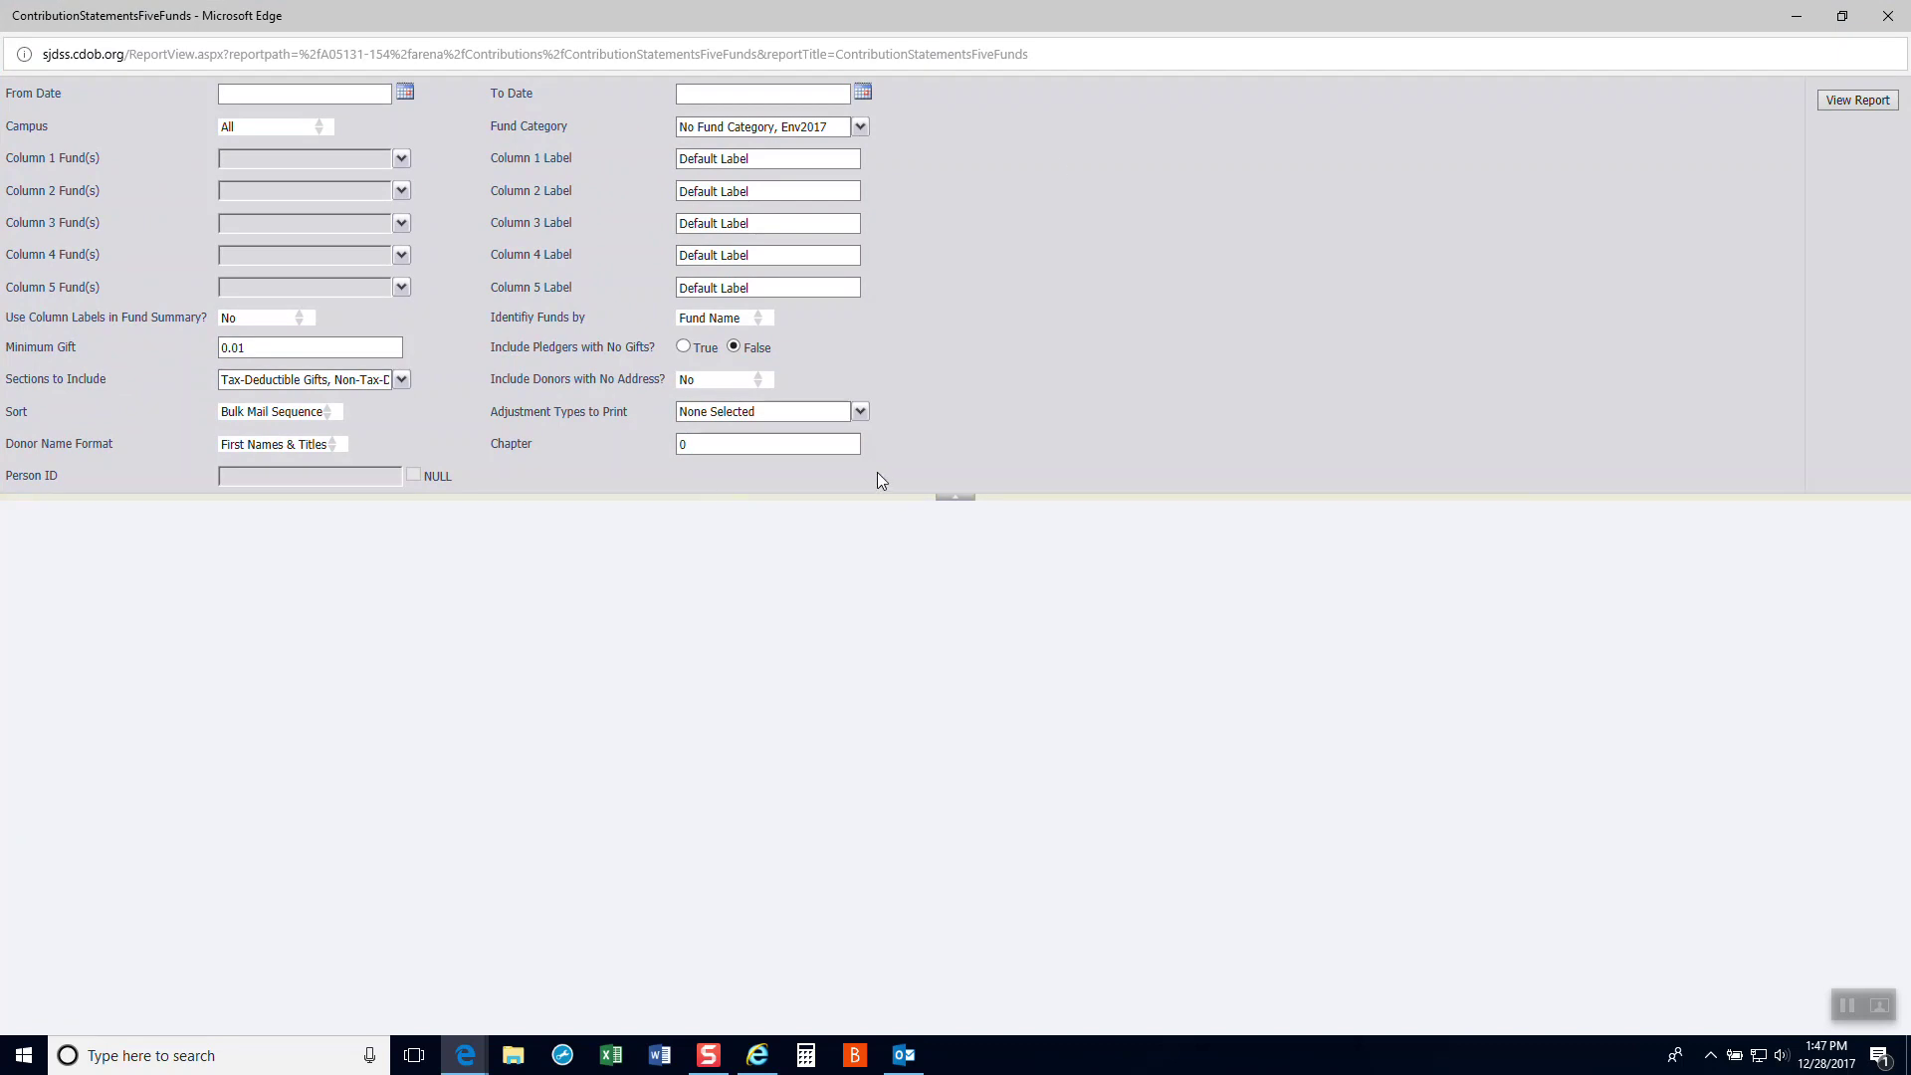
click(392, 95)
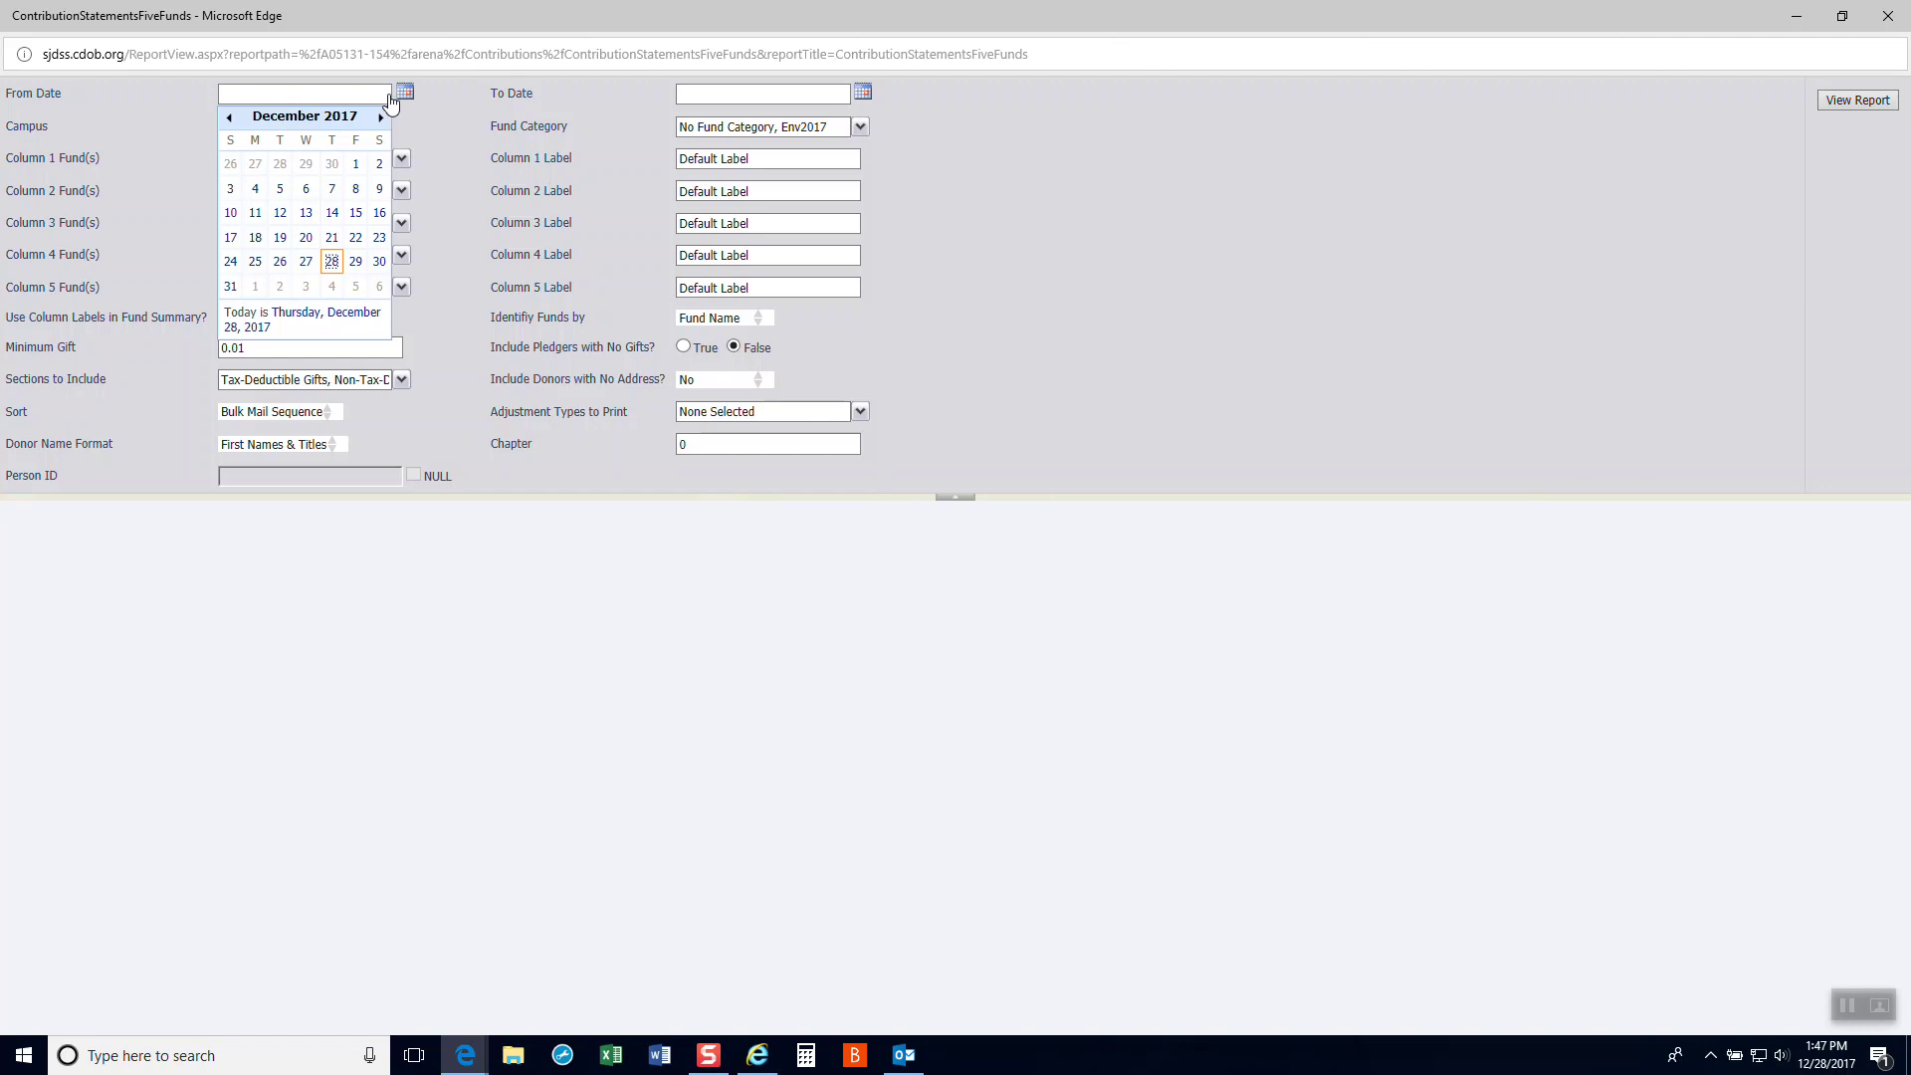
click(230, 119)
click(230, 118)
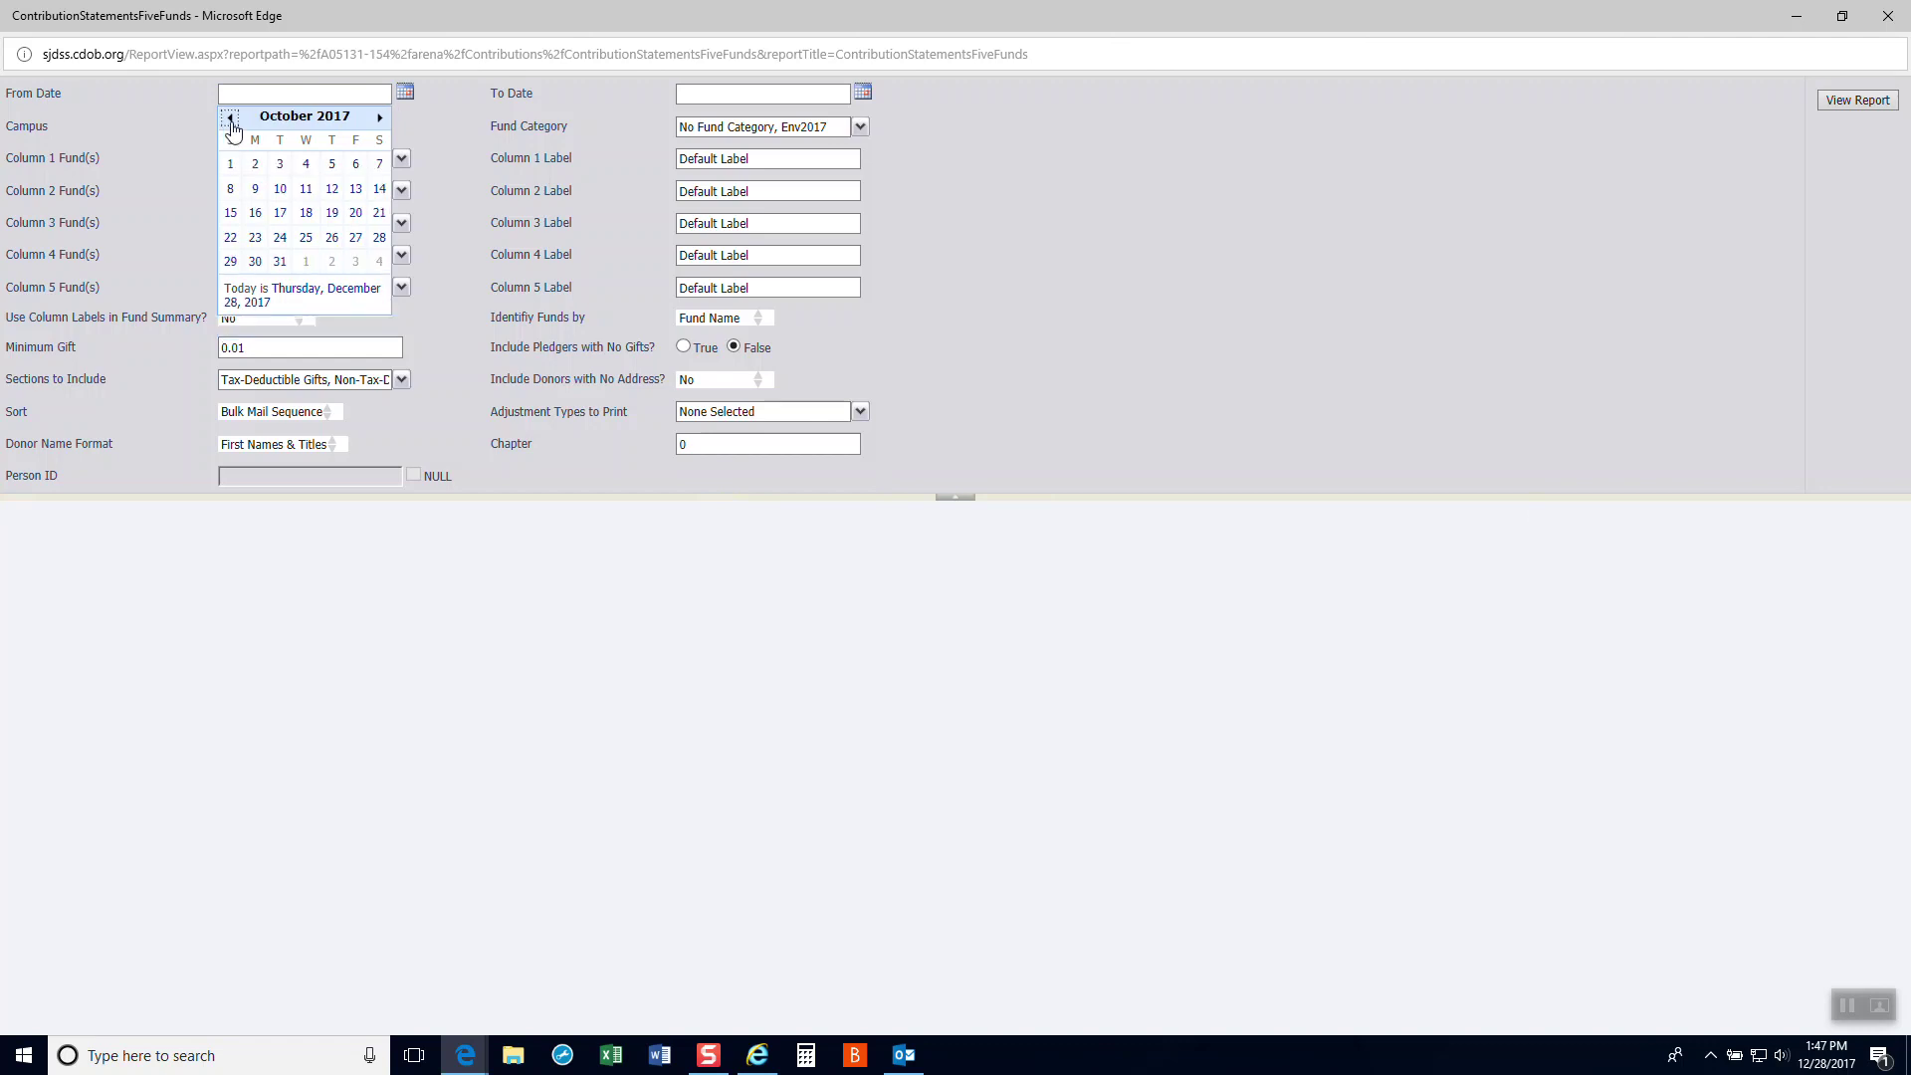
click(230, 119)
click(230, 119)
click(230, 119)
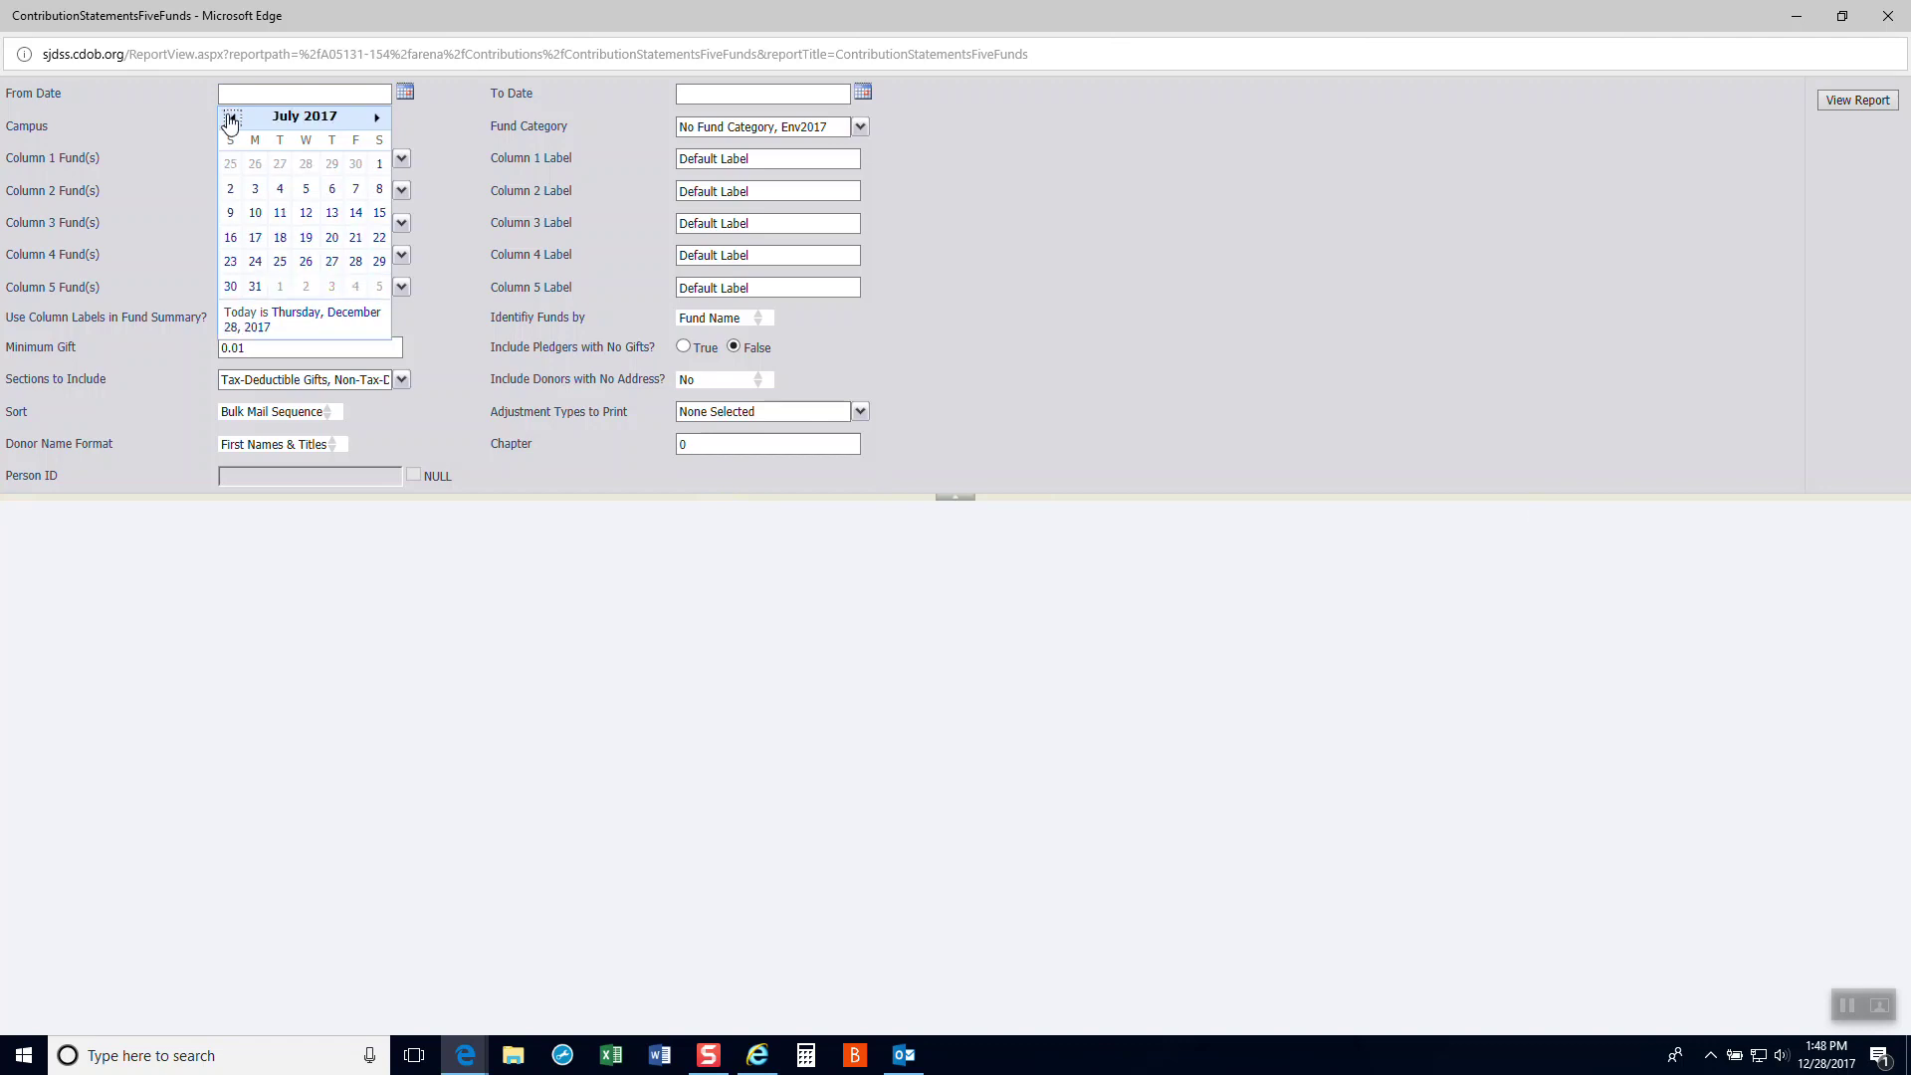
click(230, 119)
click(231, 120)
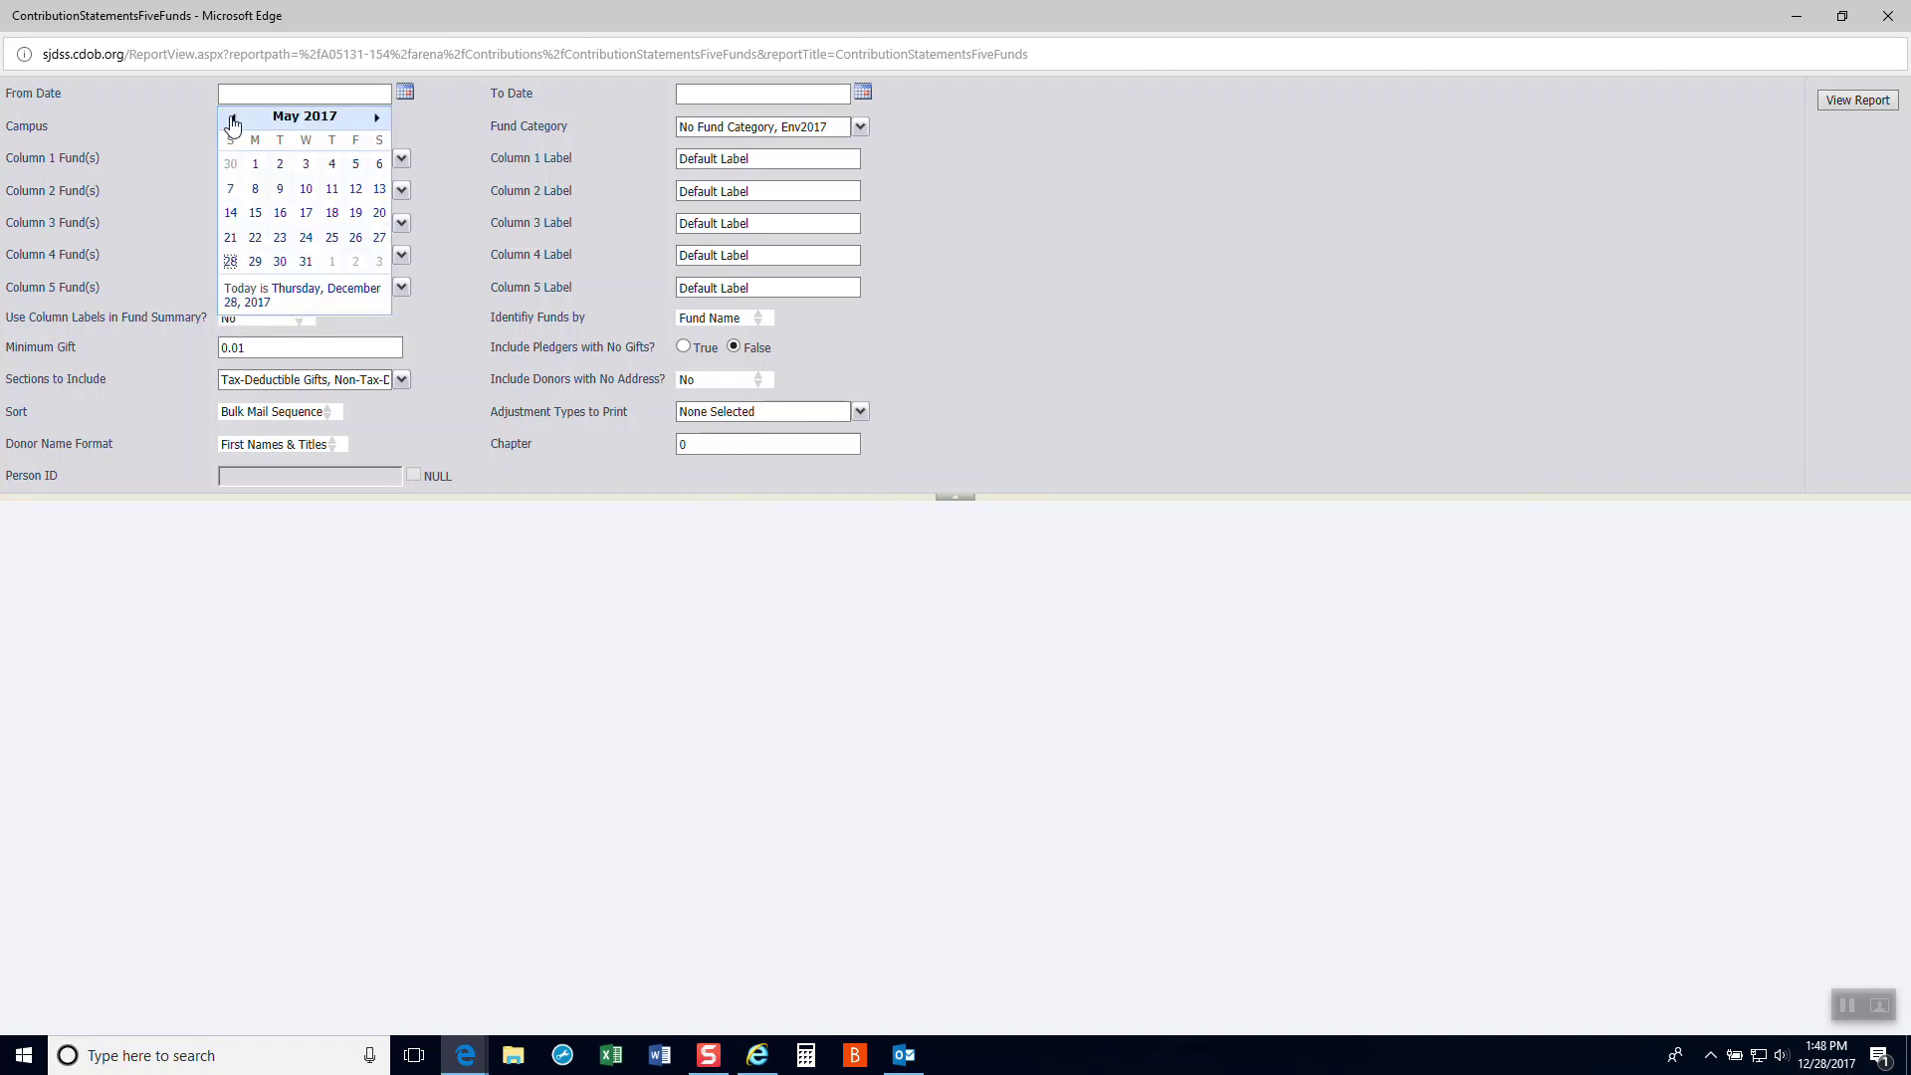
click(231, 120)
click(231, 120)
click(231, 120)
click(231, 119)
click(235, 165)
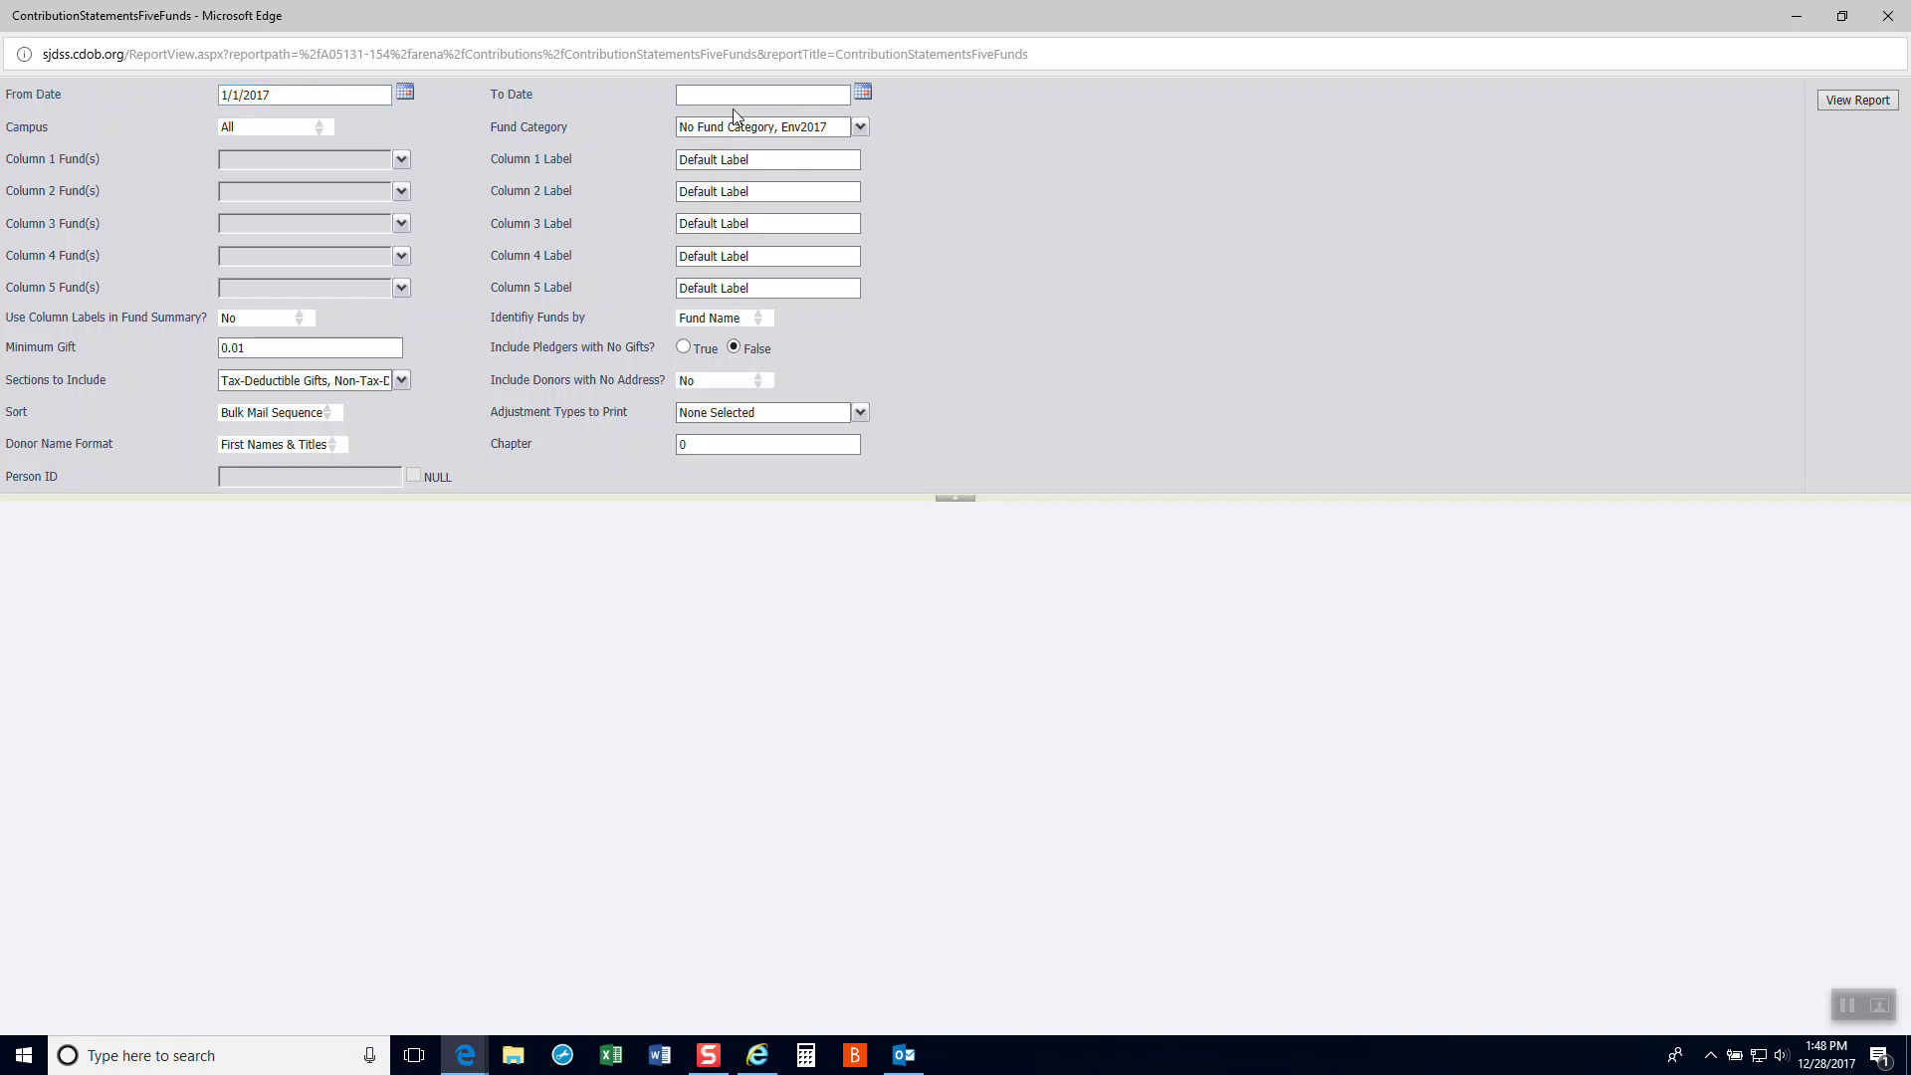
- Set the To Date to 12/31/2017, leave Fund Category unchanged, and generate the statements
click(862, 91)
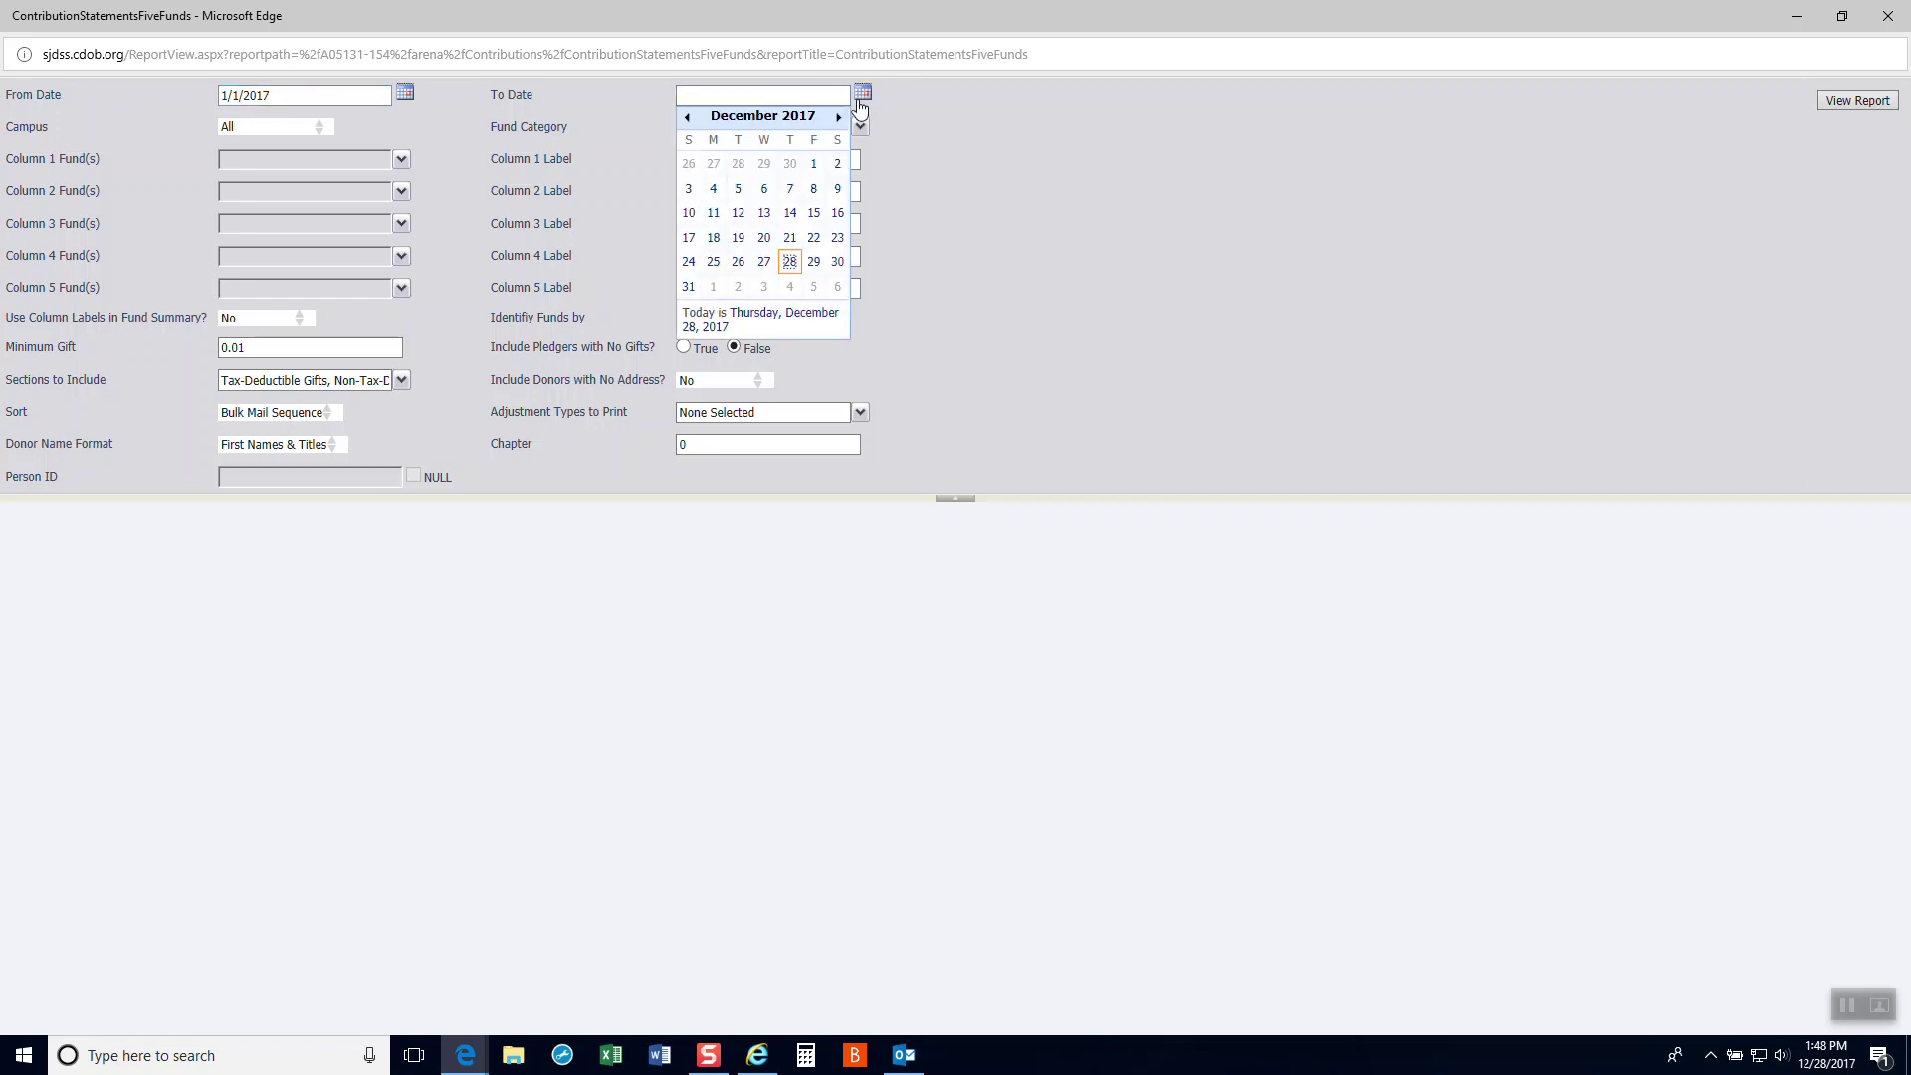
click(688, 287)
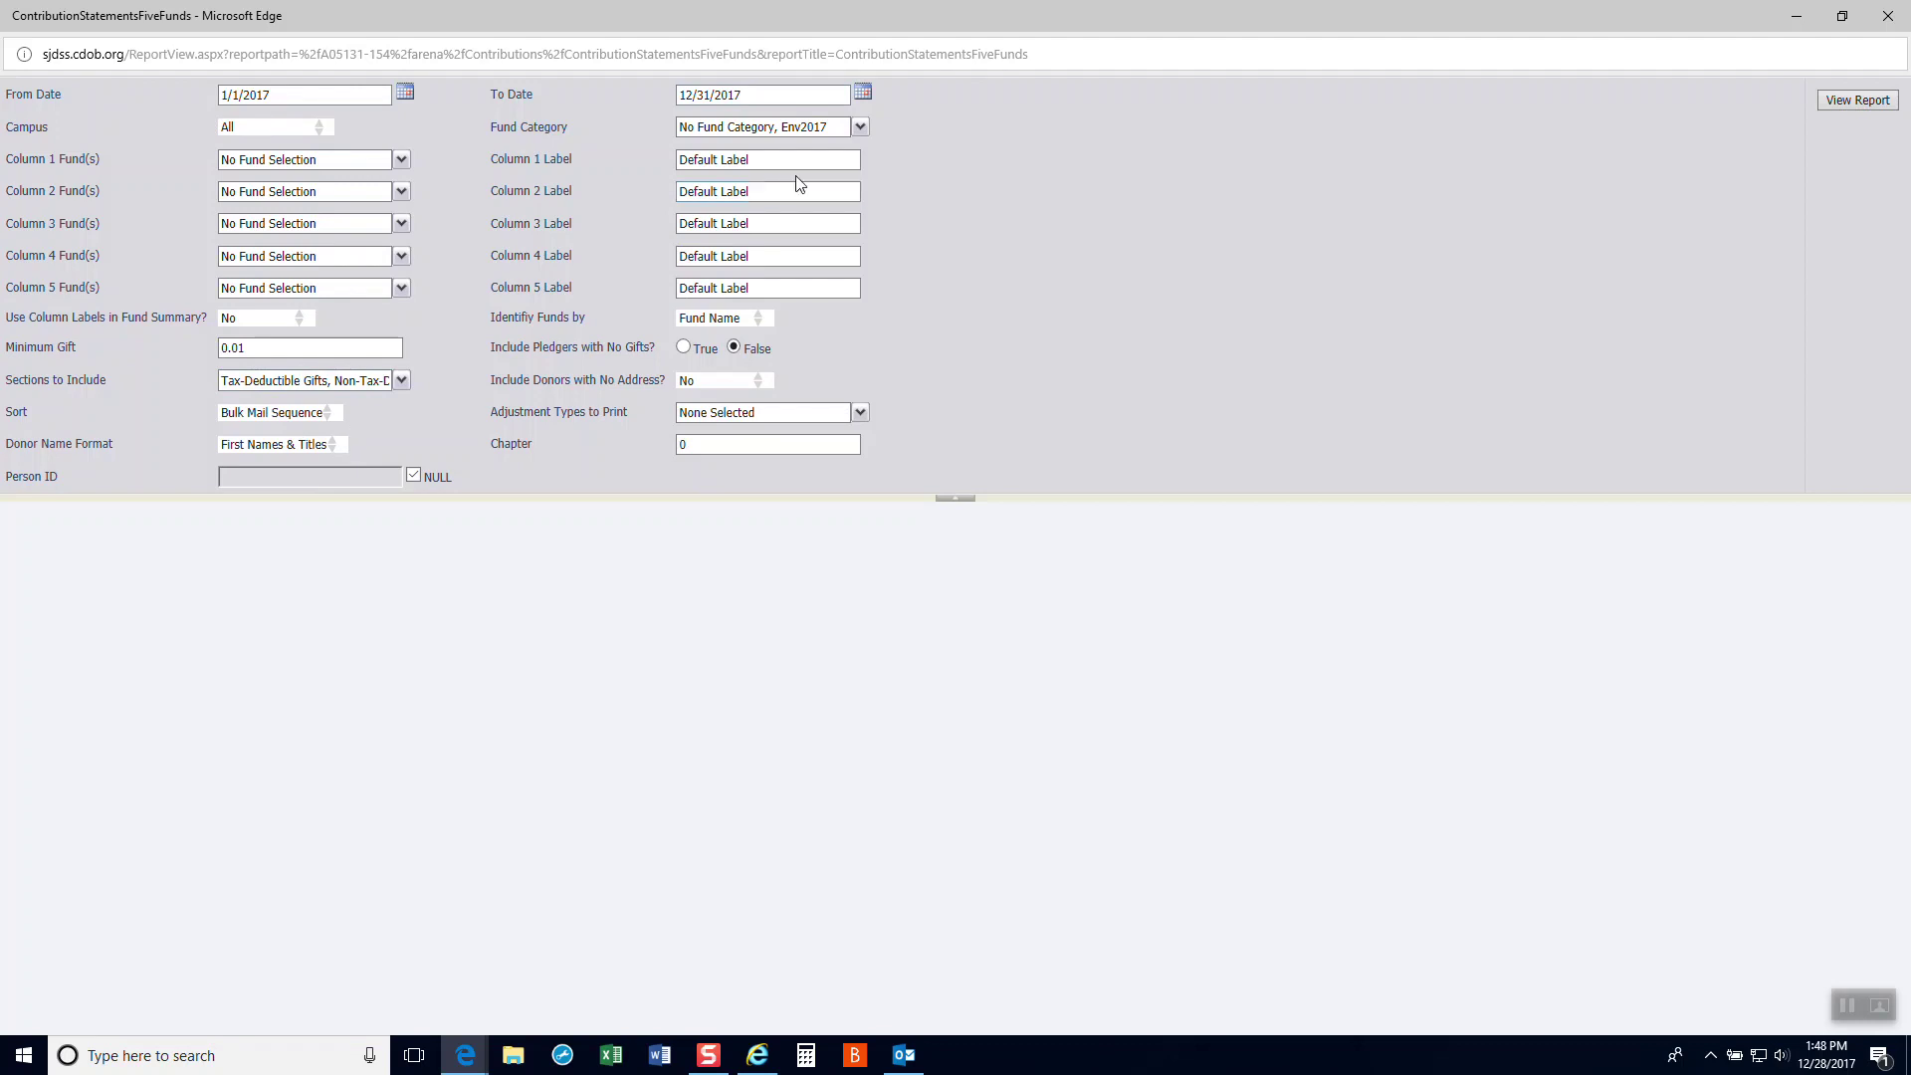
click(862, 130)
click(862, 131)
click(302, 352)
click(1857, 101)
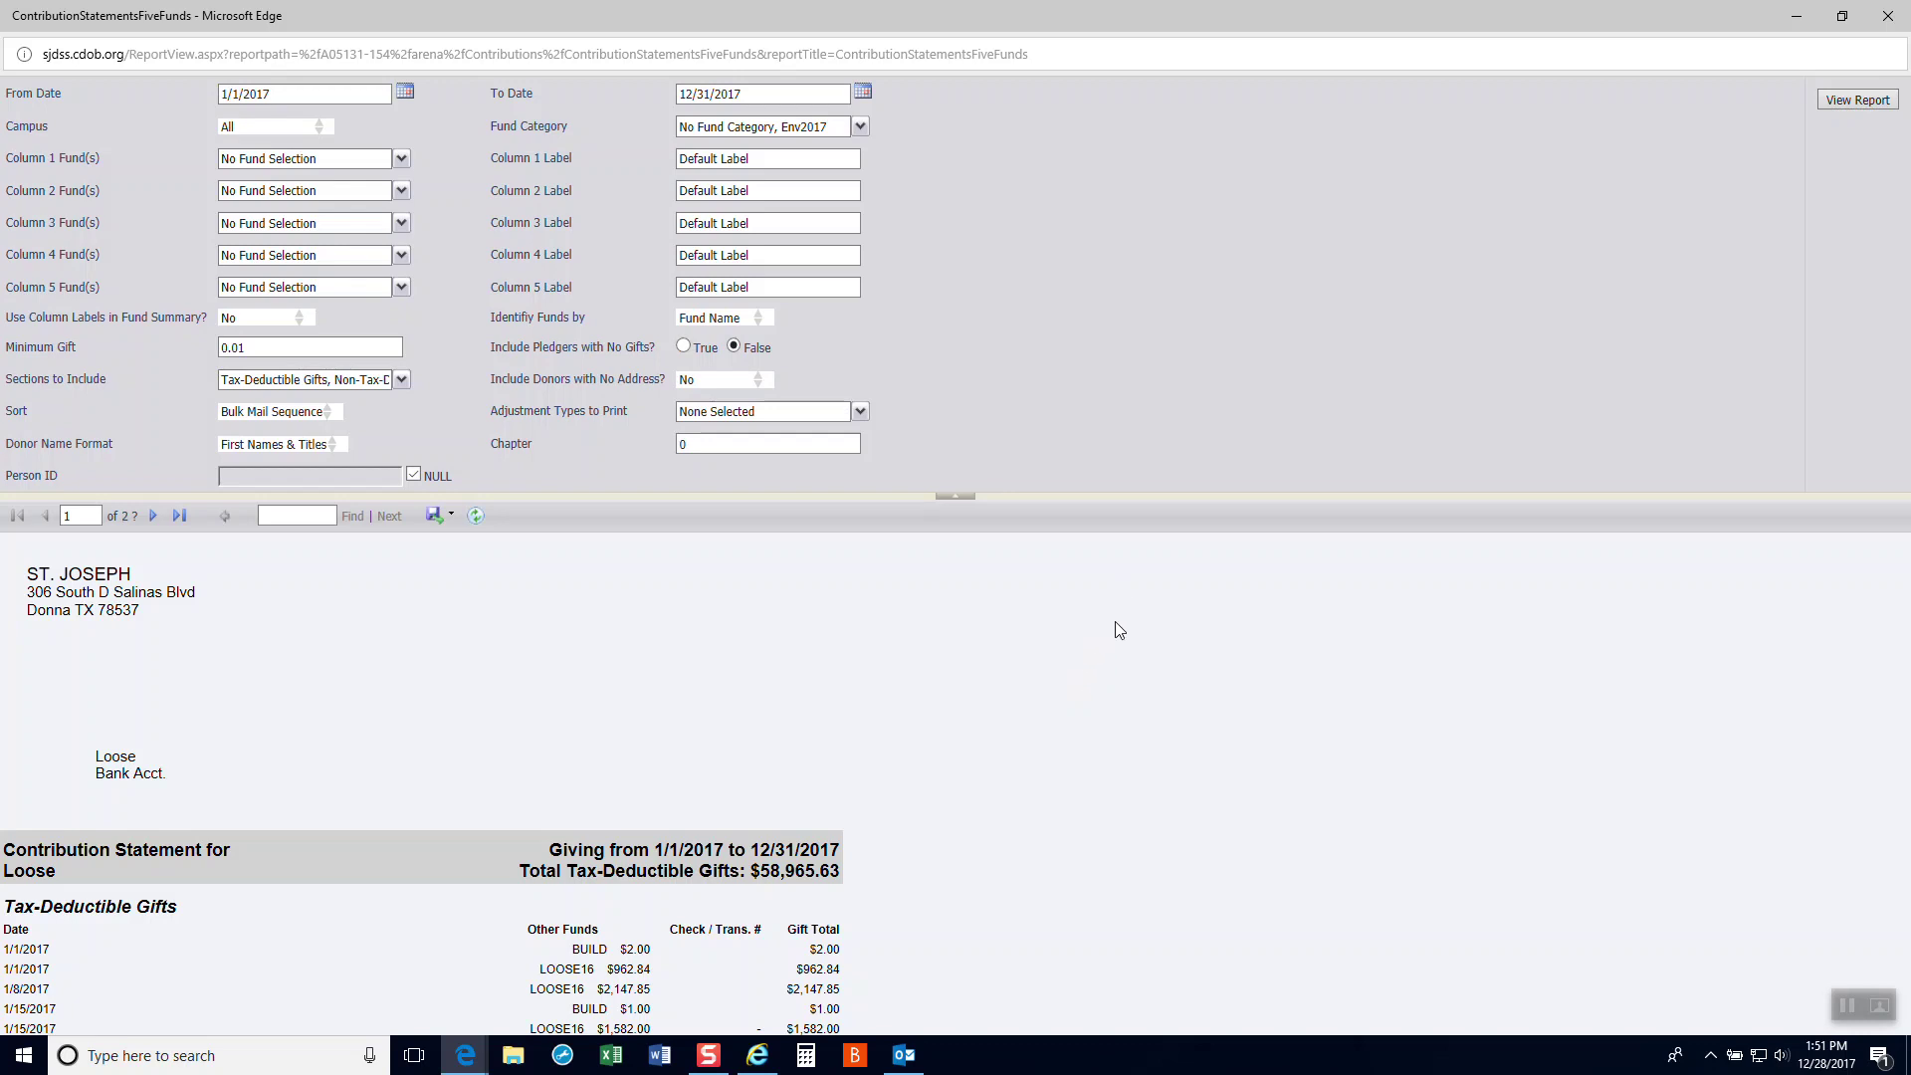
- Page forward to the last statement page, 583 of 583, and show the export format choices
click(154, 517)
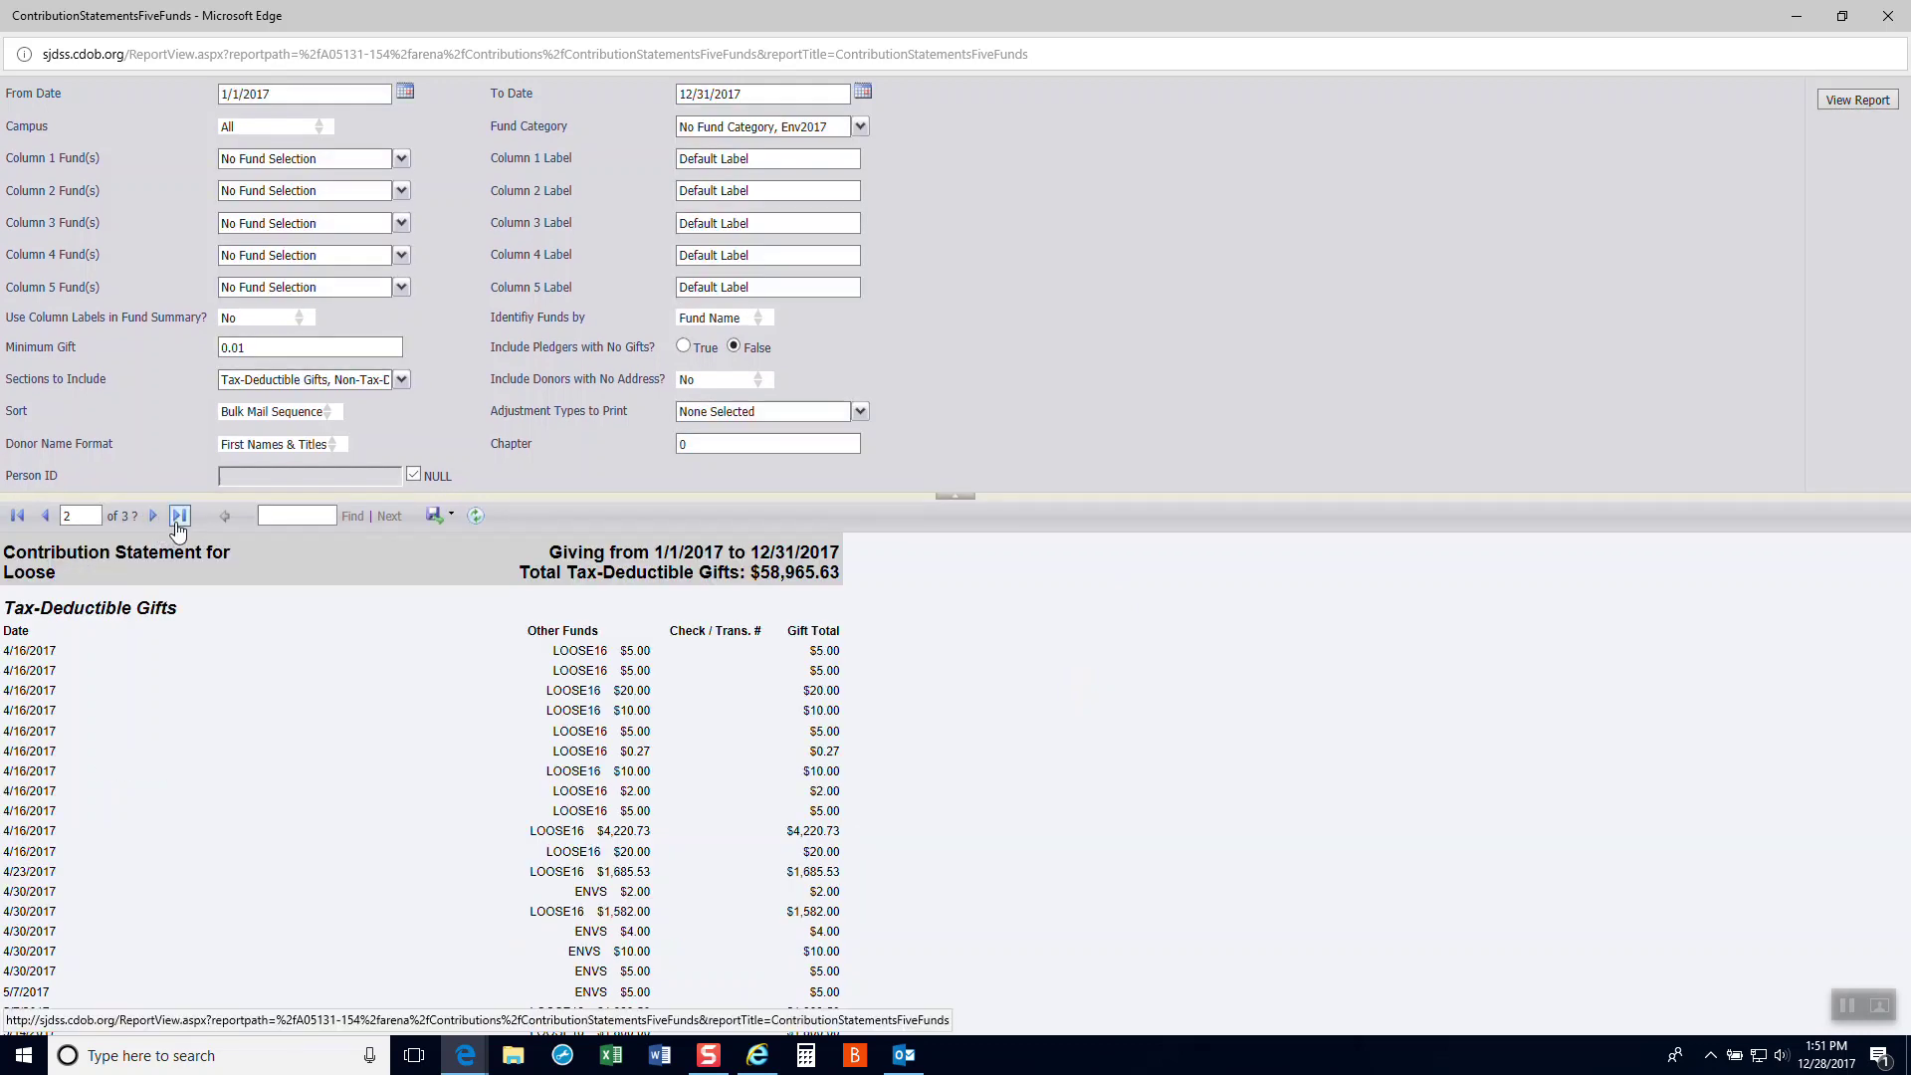
click(179, 517)
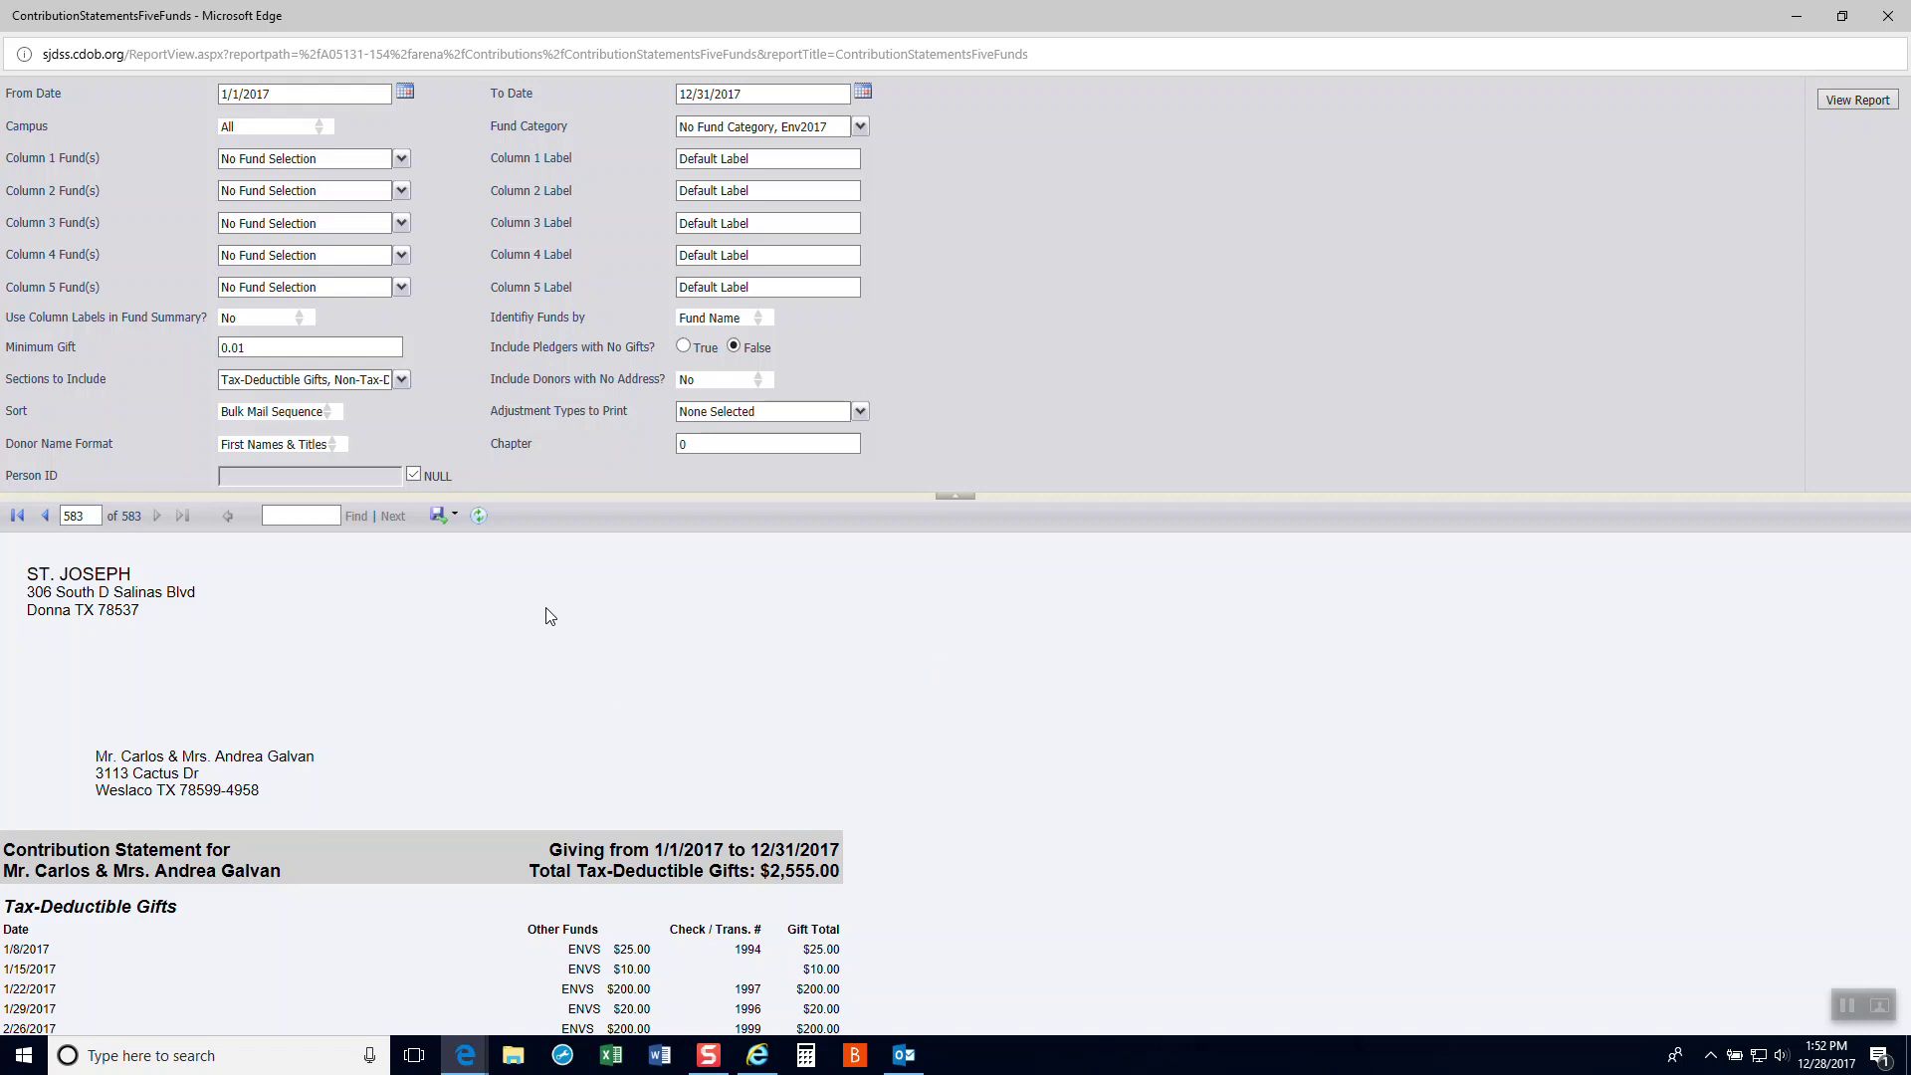
click(456, 516)
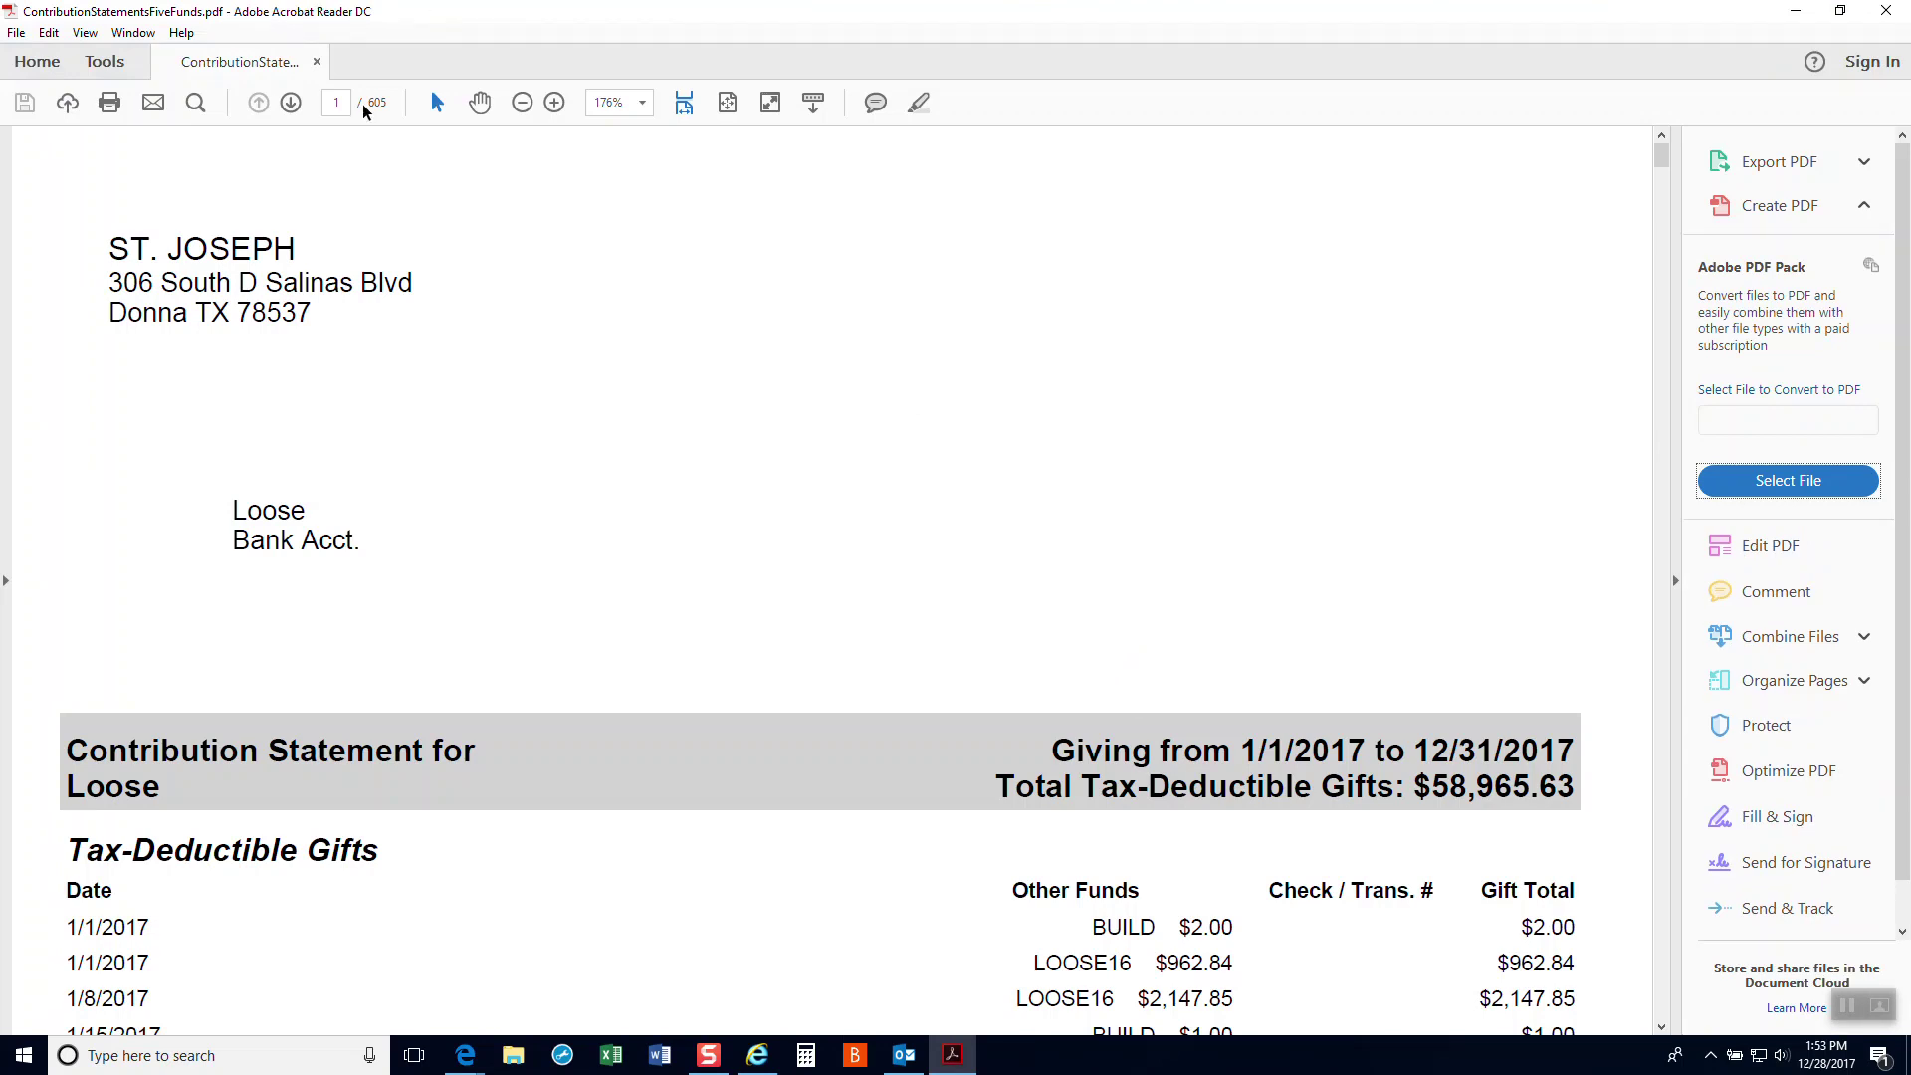
- Start a Save As for the statement PDF and choose the Desktop as the folder
click(18, 40)
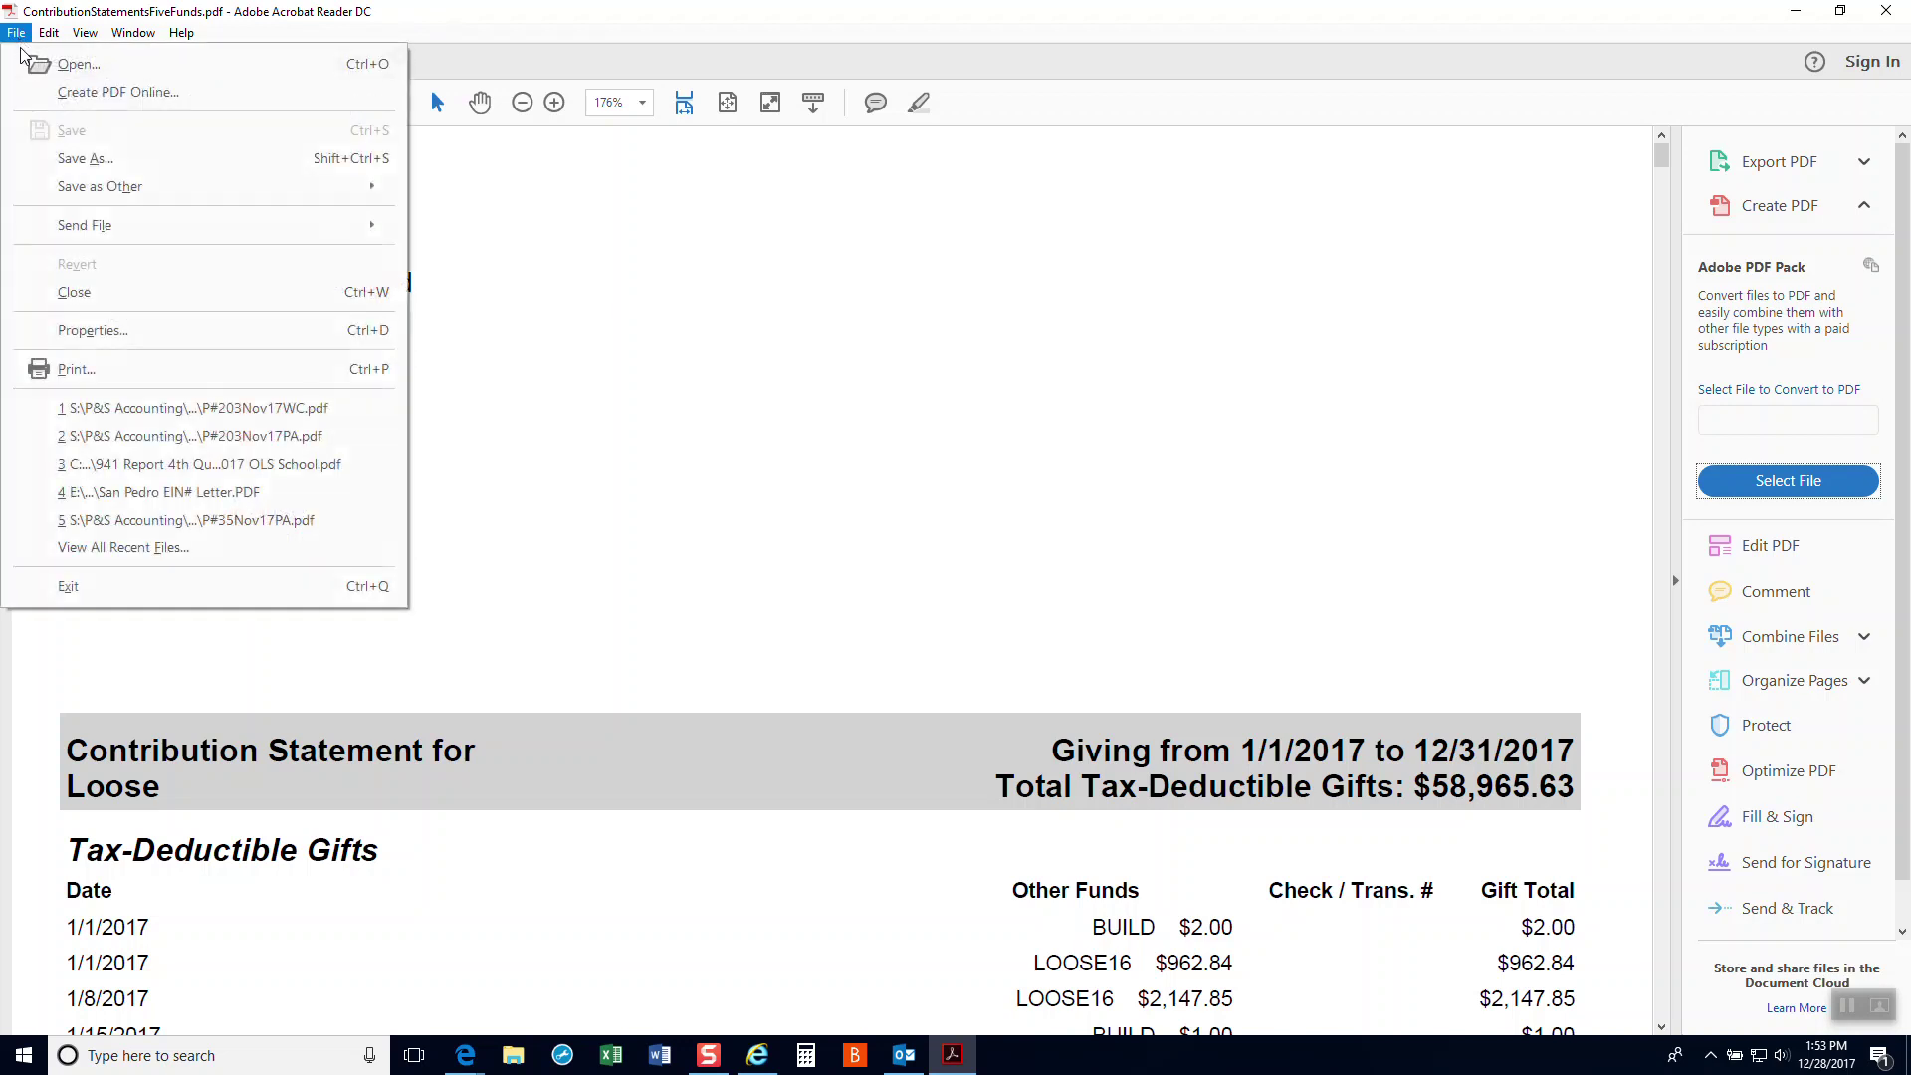
click(60, 157)
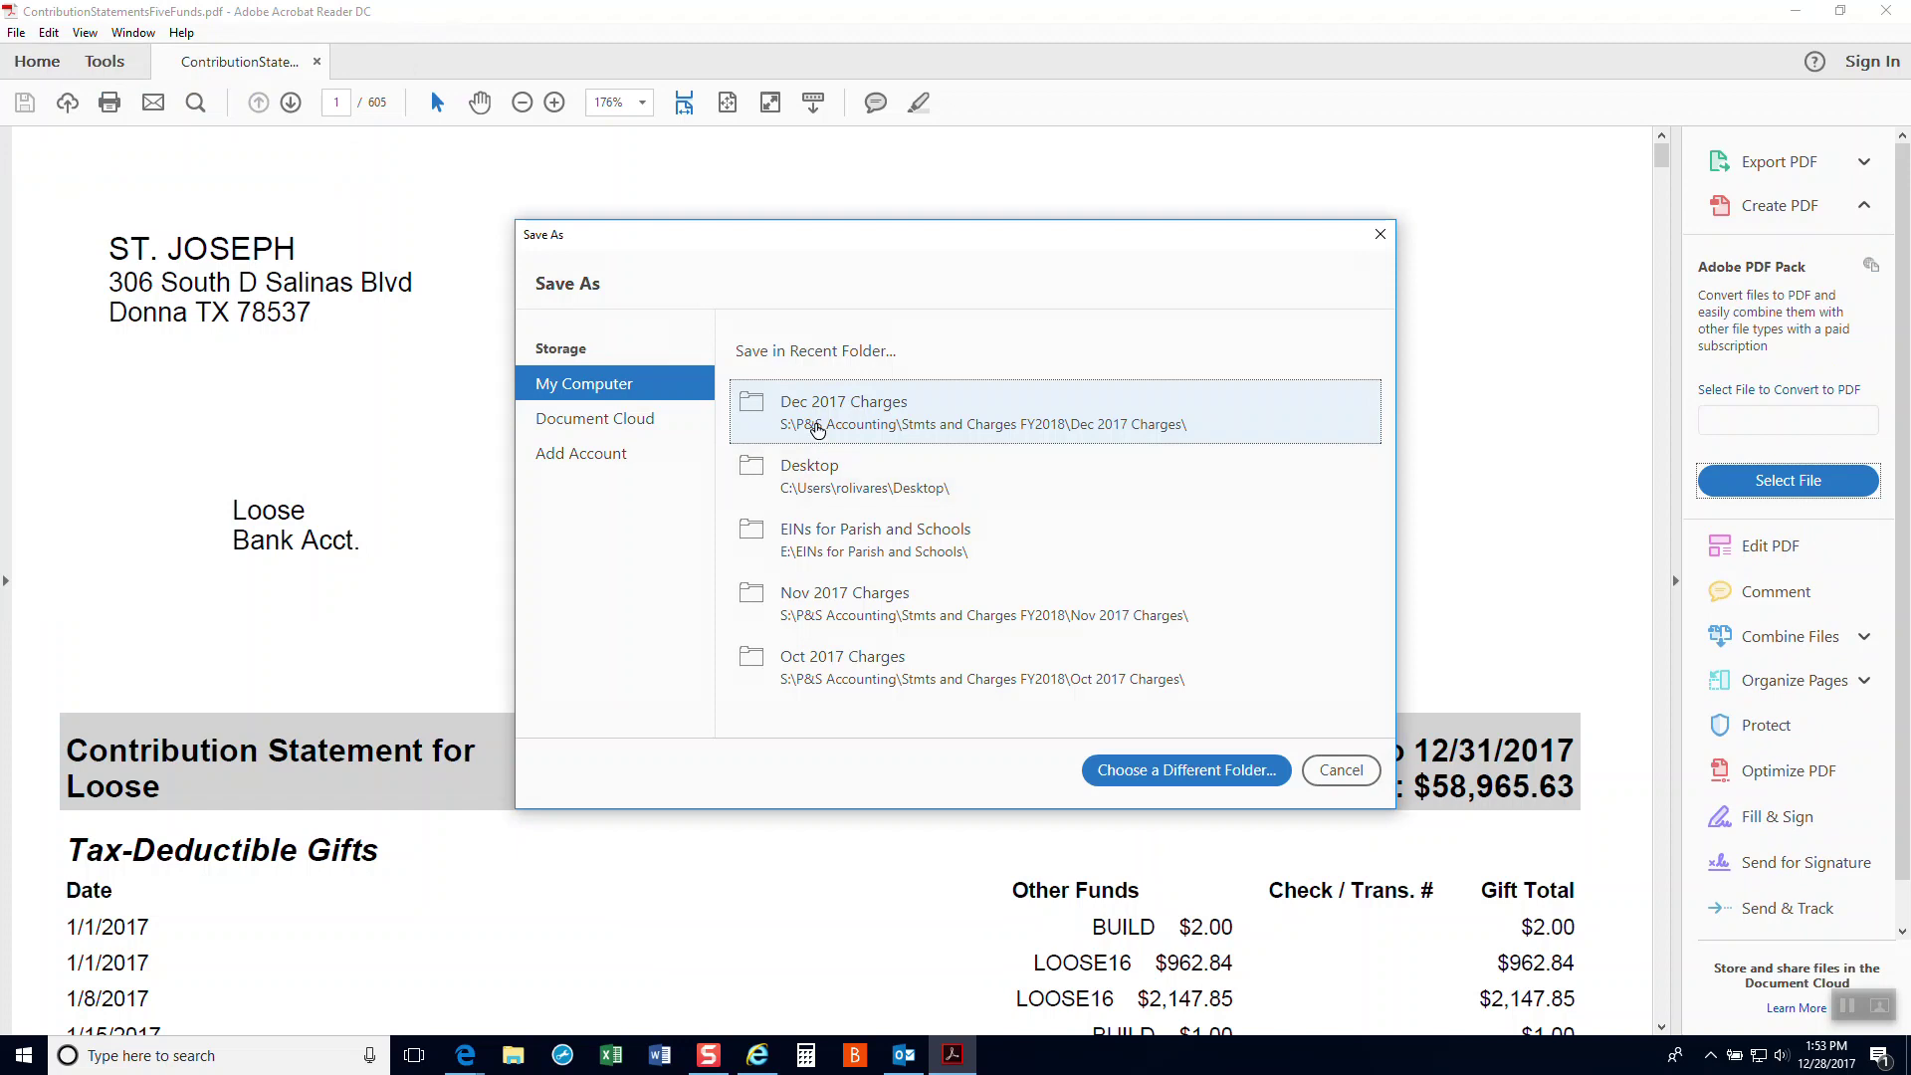
click(1160, 772)
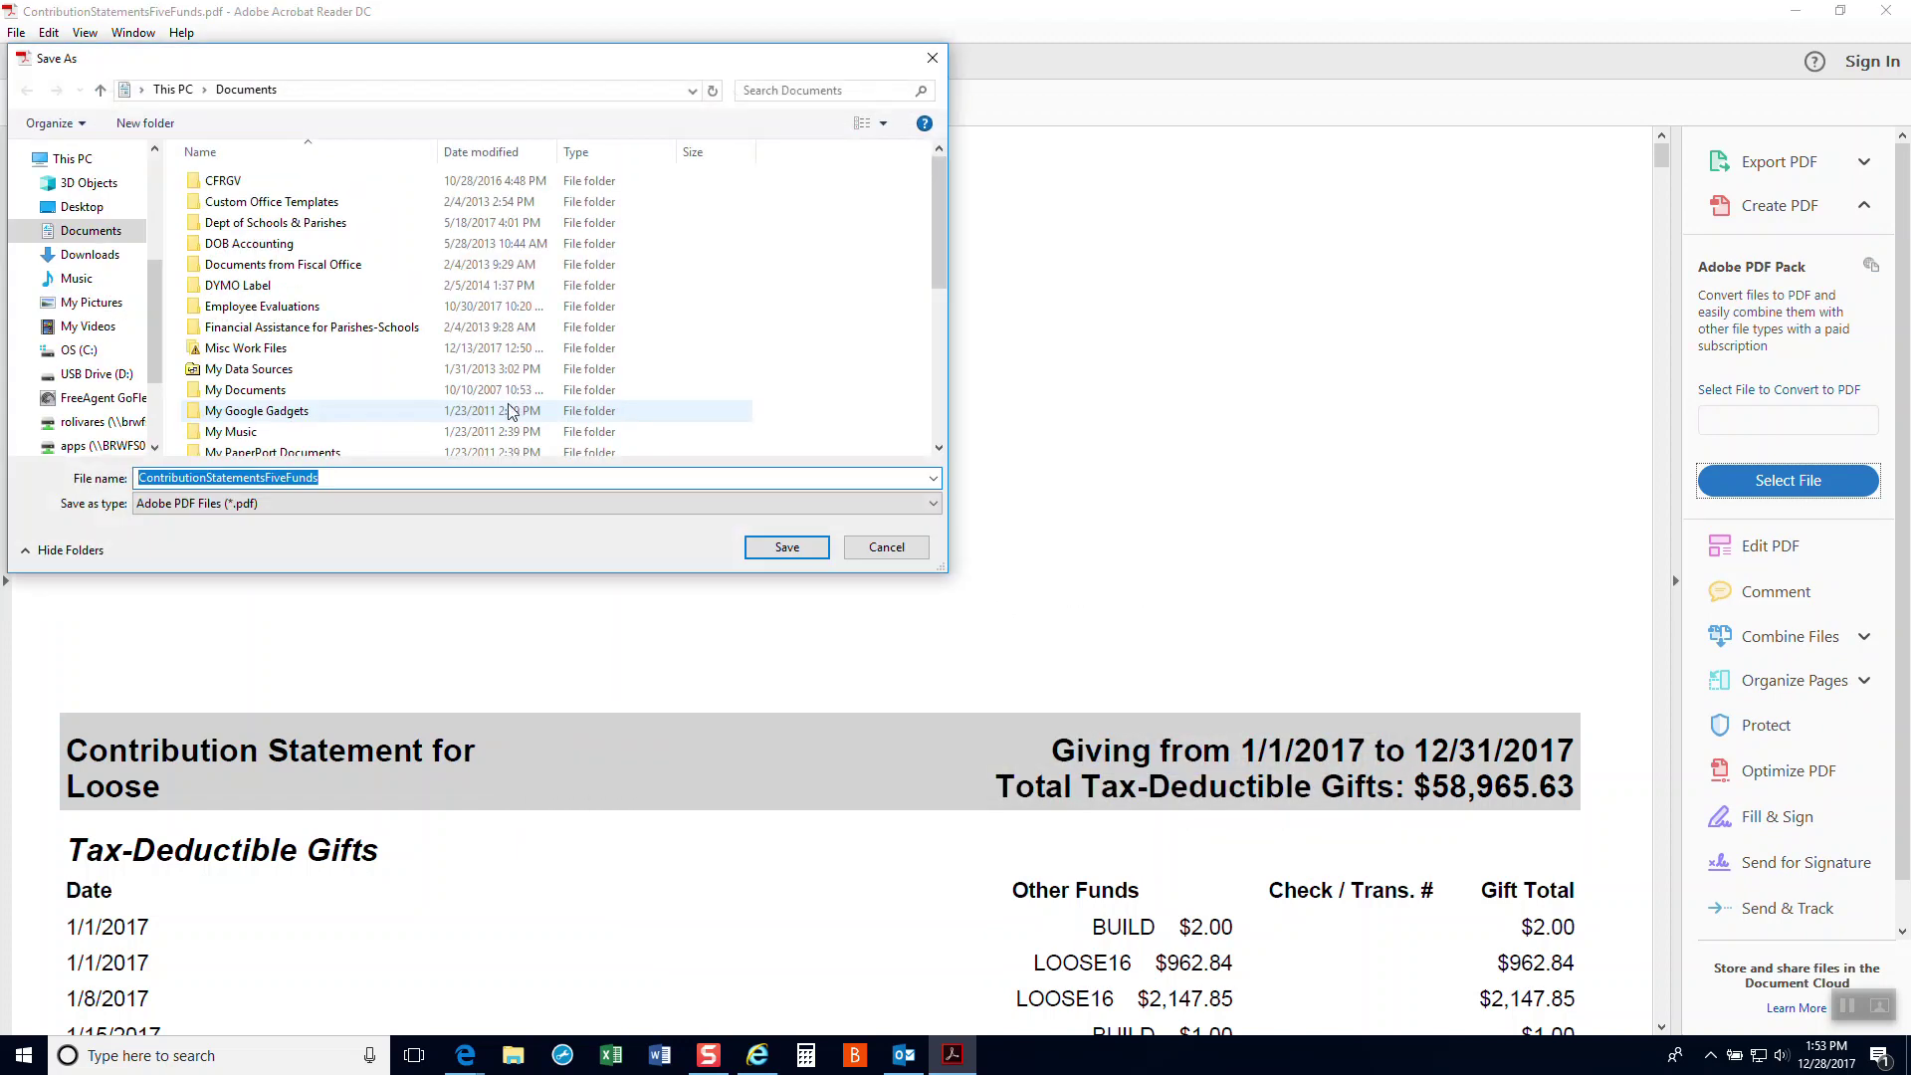
scroll(145, 264, up, 1)
scroll(157, 239, up, 3)
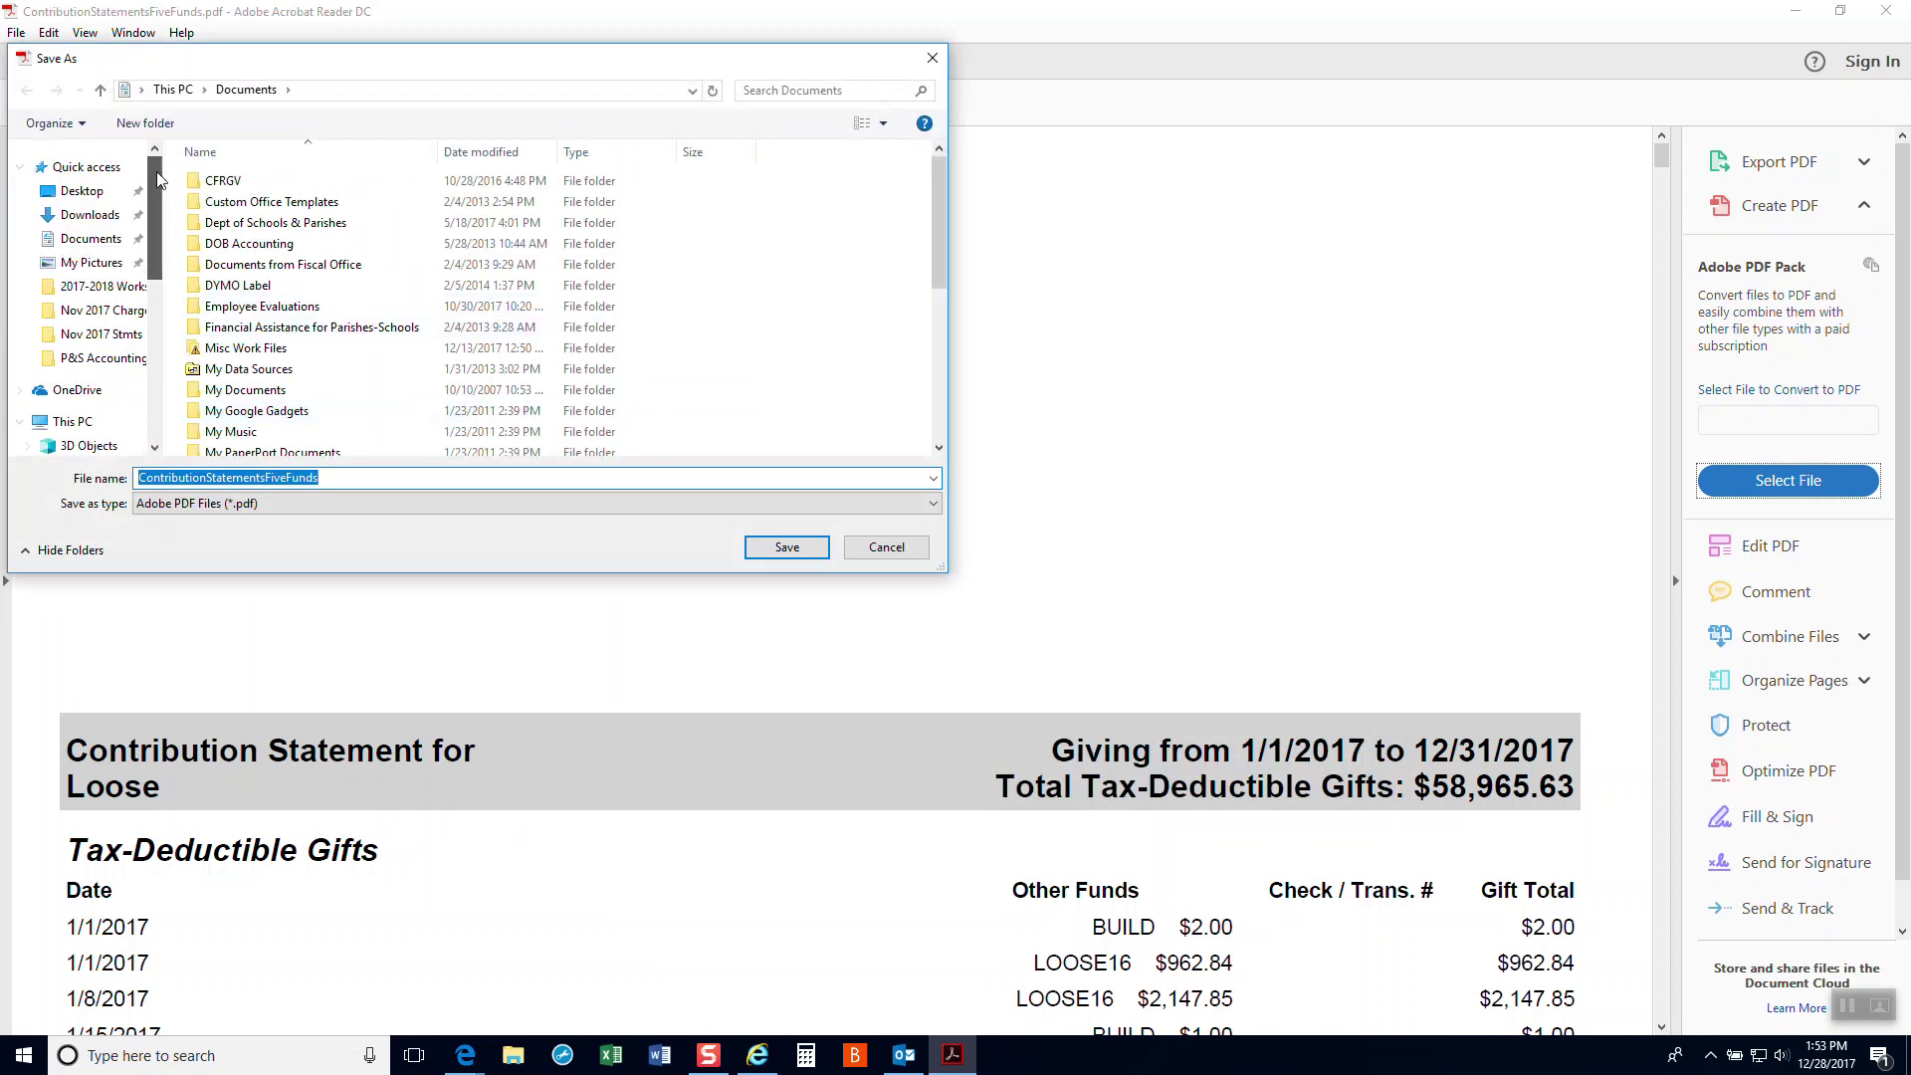
click(81, 191)
- Rename the file to 'Contribution Stmts 2017' and save it
double_click(343, 482)
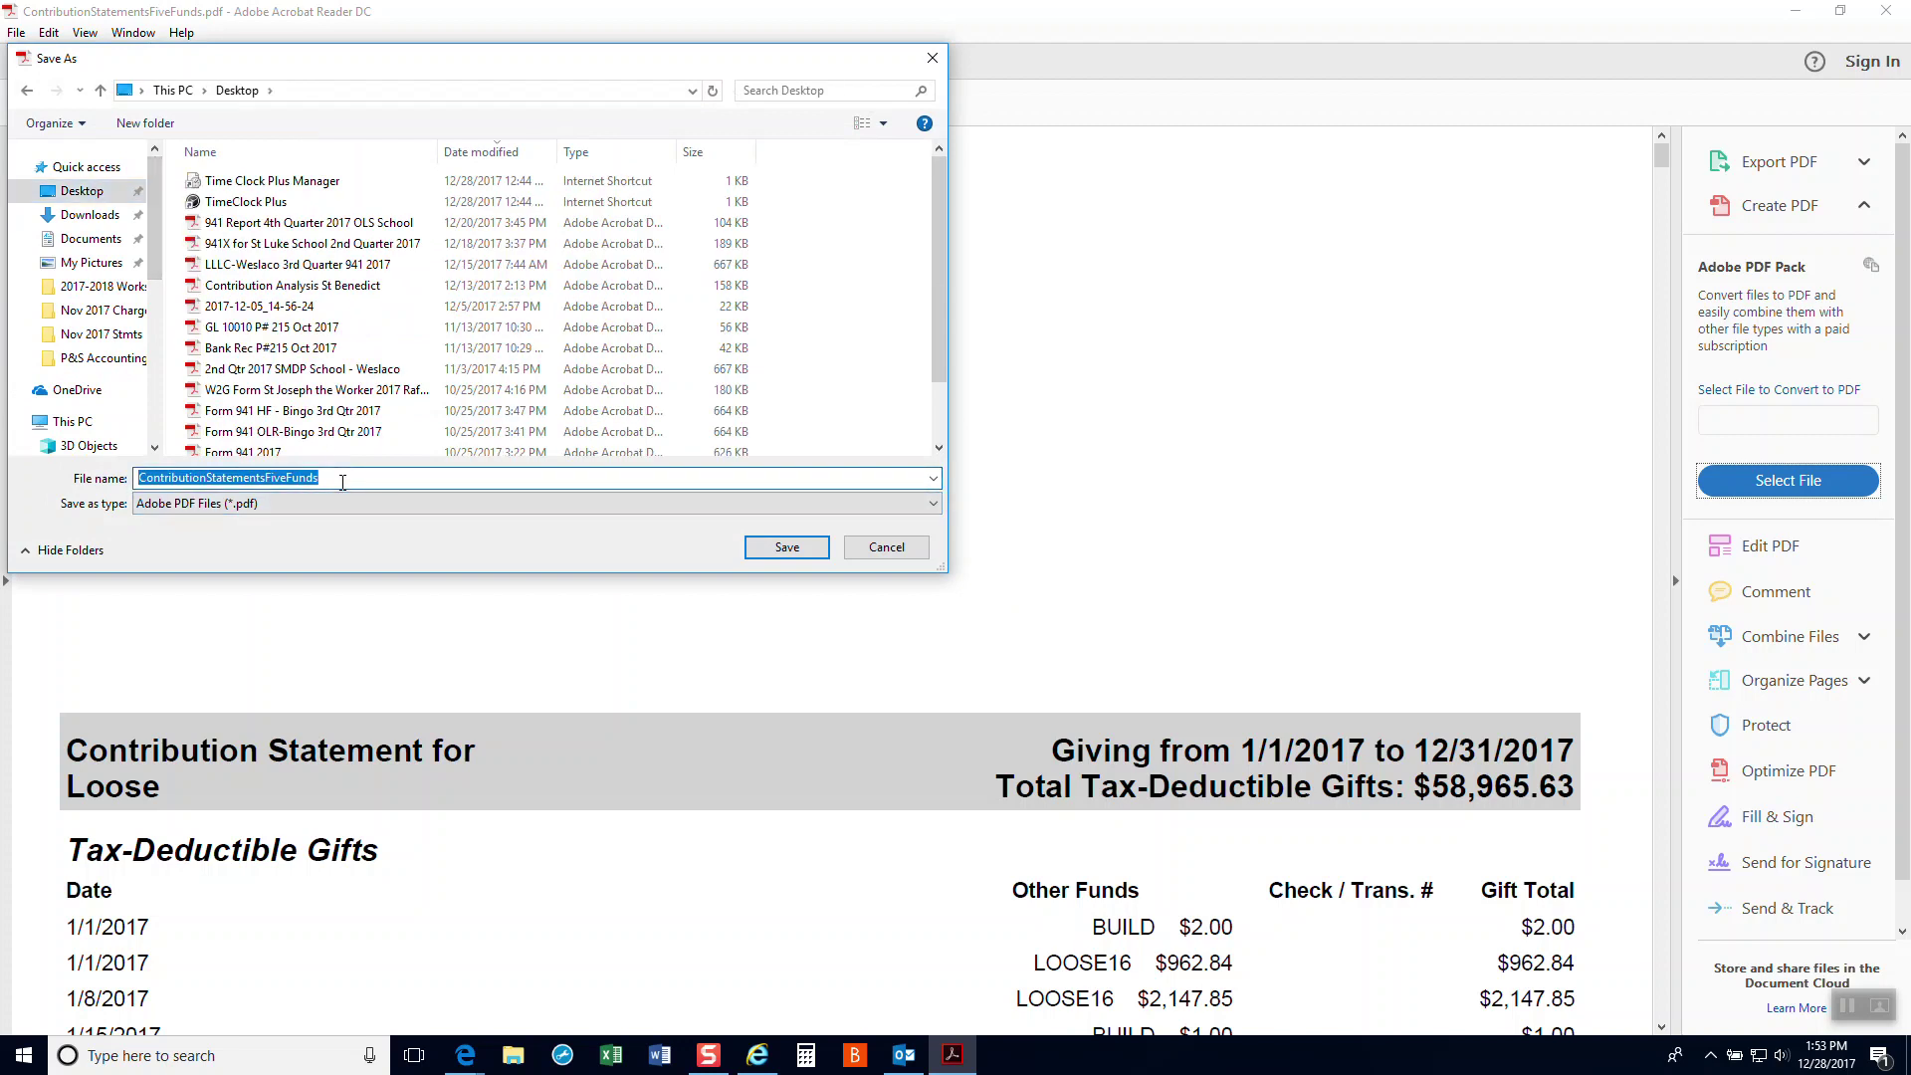
click(342, 481)
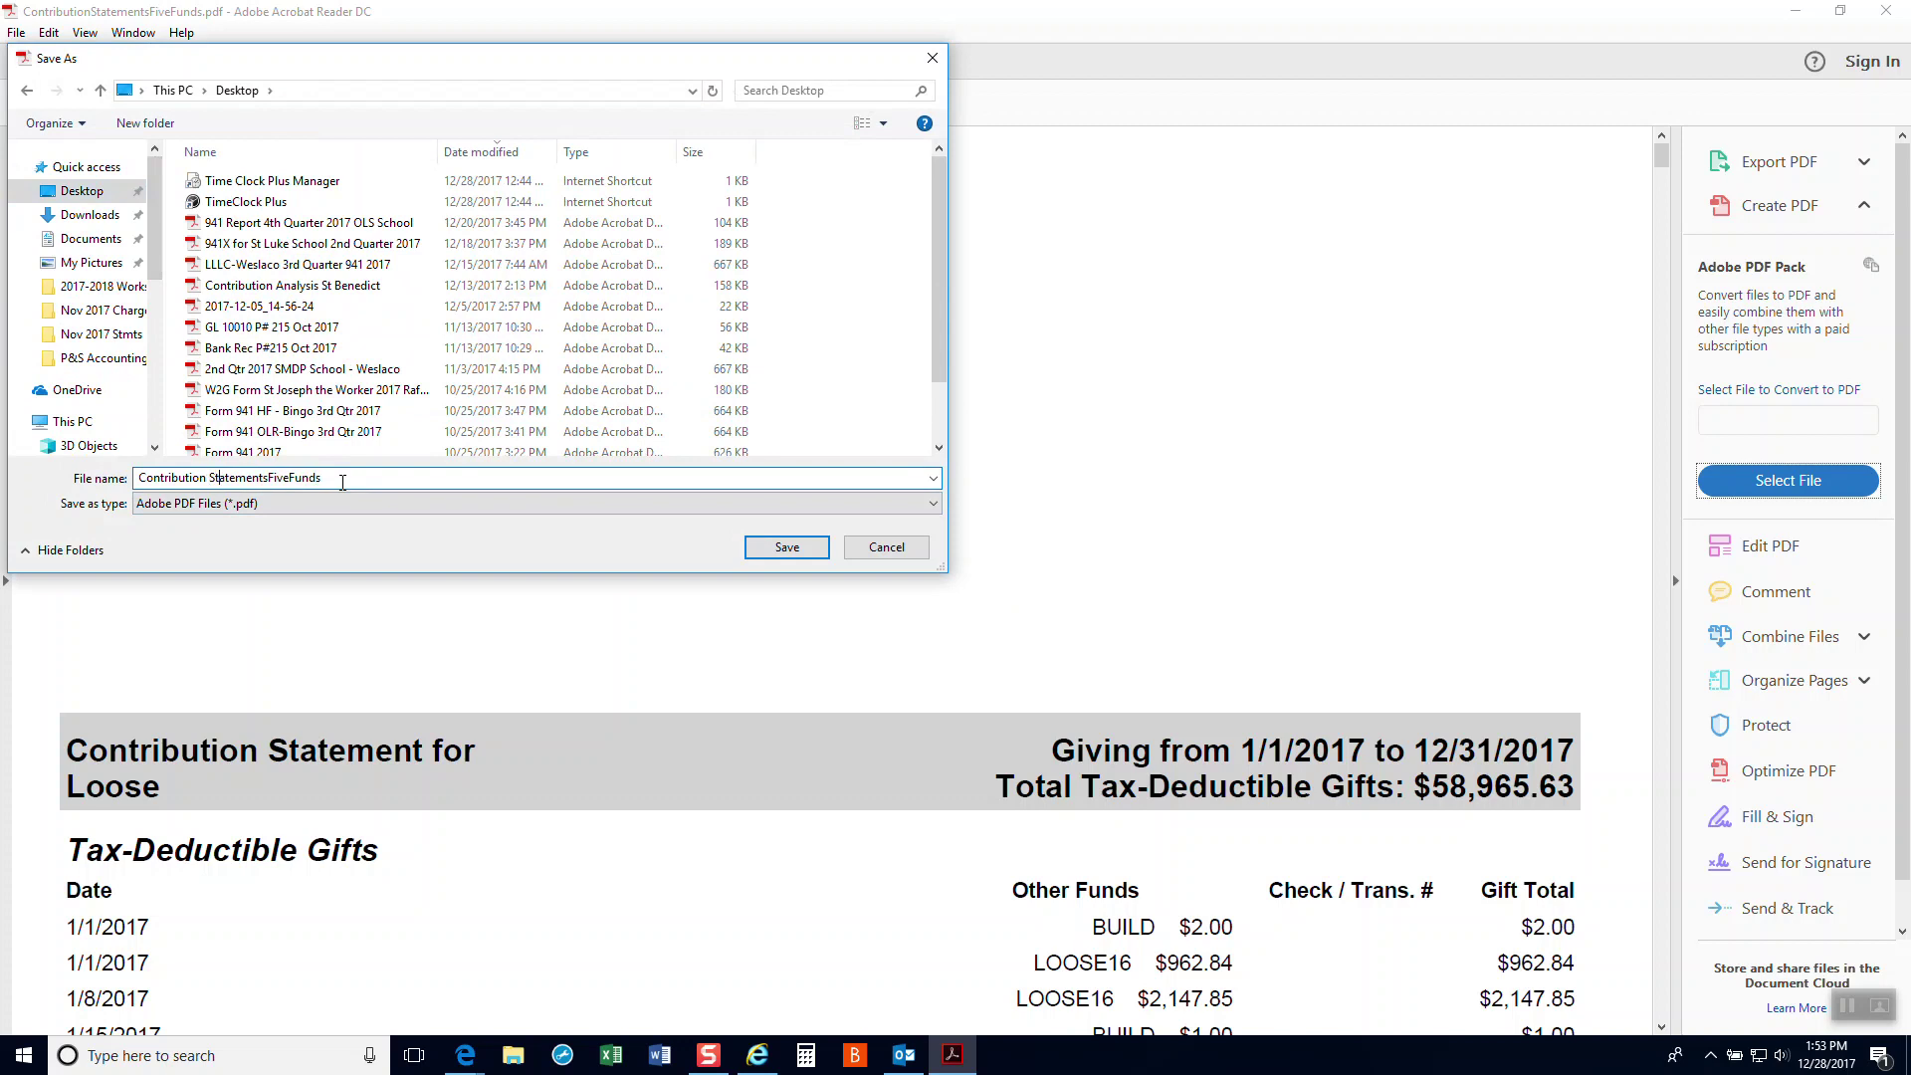
key(Delete)
key(Delete)
key(Delete)
key(Delete)
text(m)
key(Delete)
key(Delete)
text(2017)
key(Delete)
key(Delete)
key(Delete)
key(Delete)
key(Delete)
key(Delete)
key(Delete)
key(Tab)
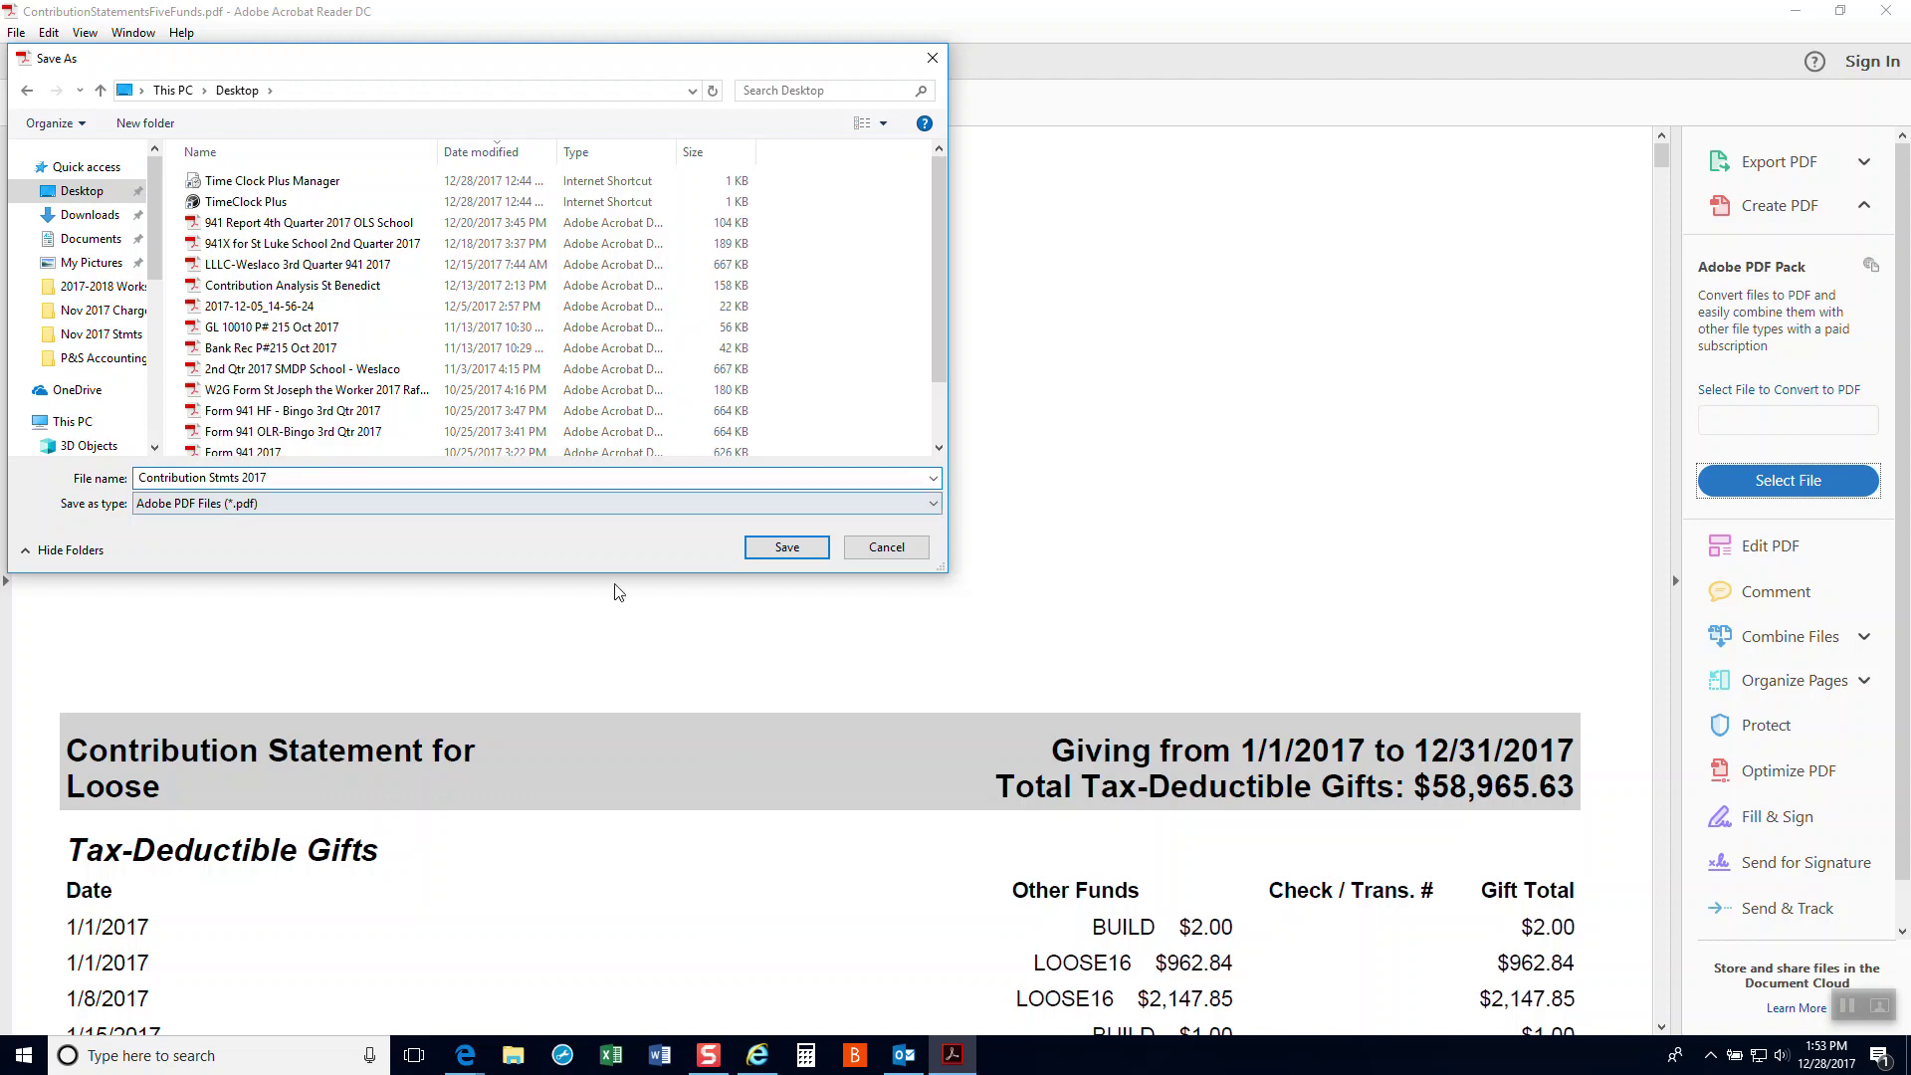
click(775, 553)
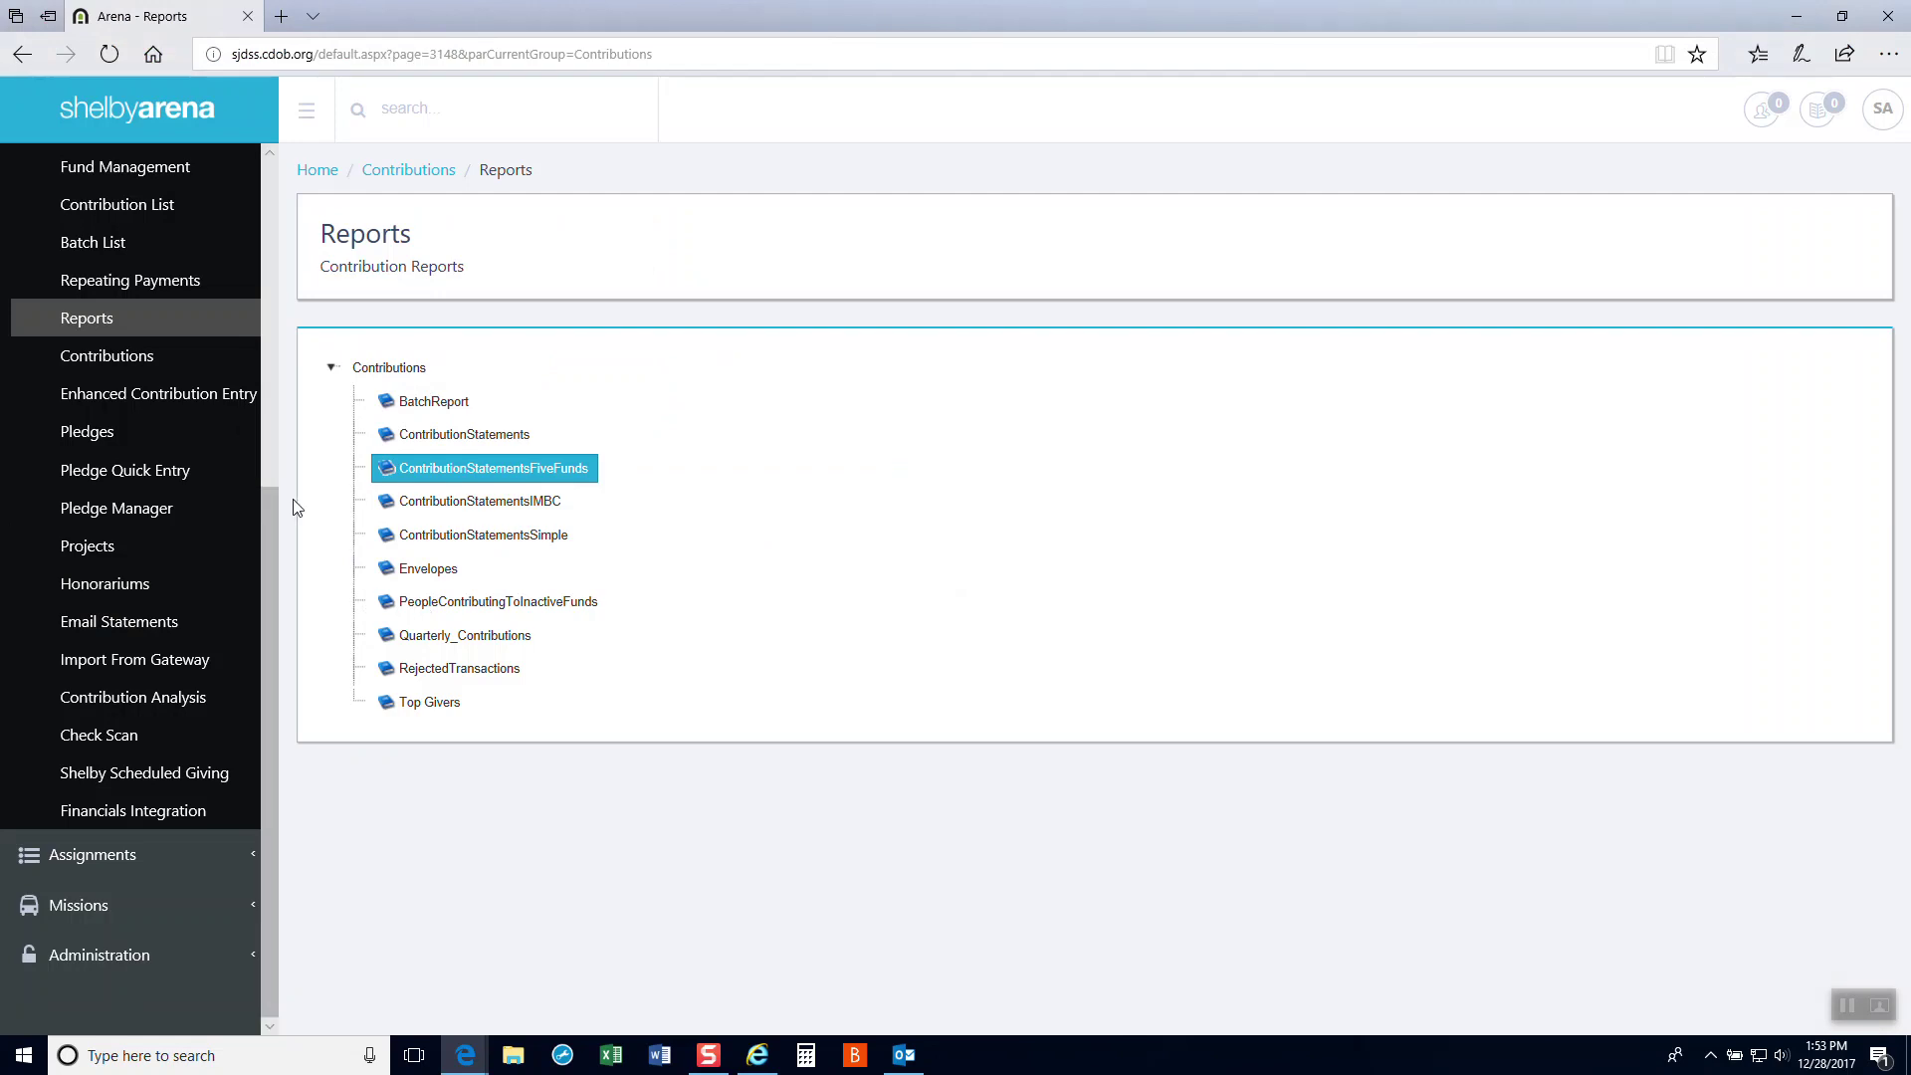
- Minimize the browser and drag the Contribution Stmts 2017 icon to the desktop's right side
click(1797, 17)
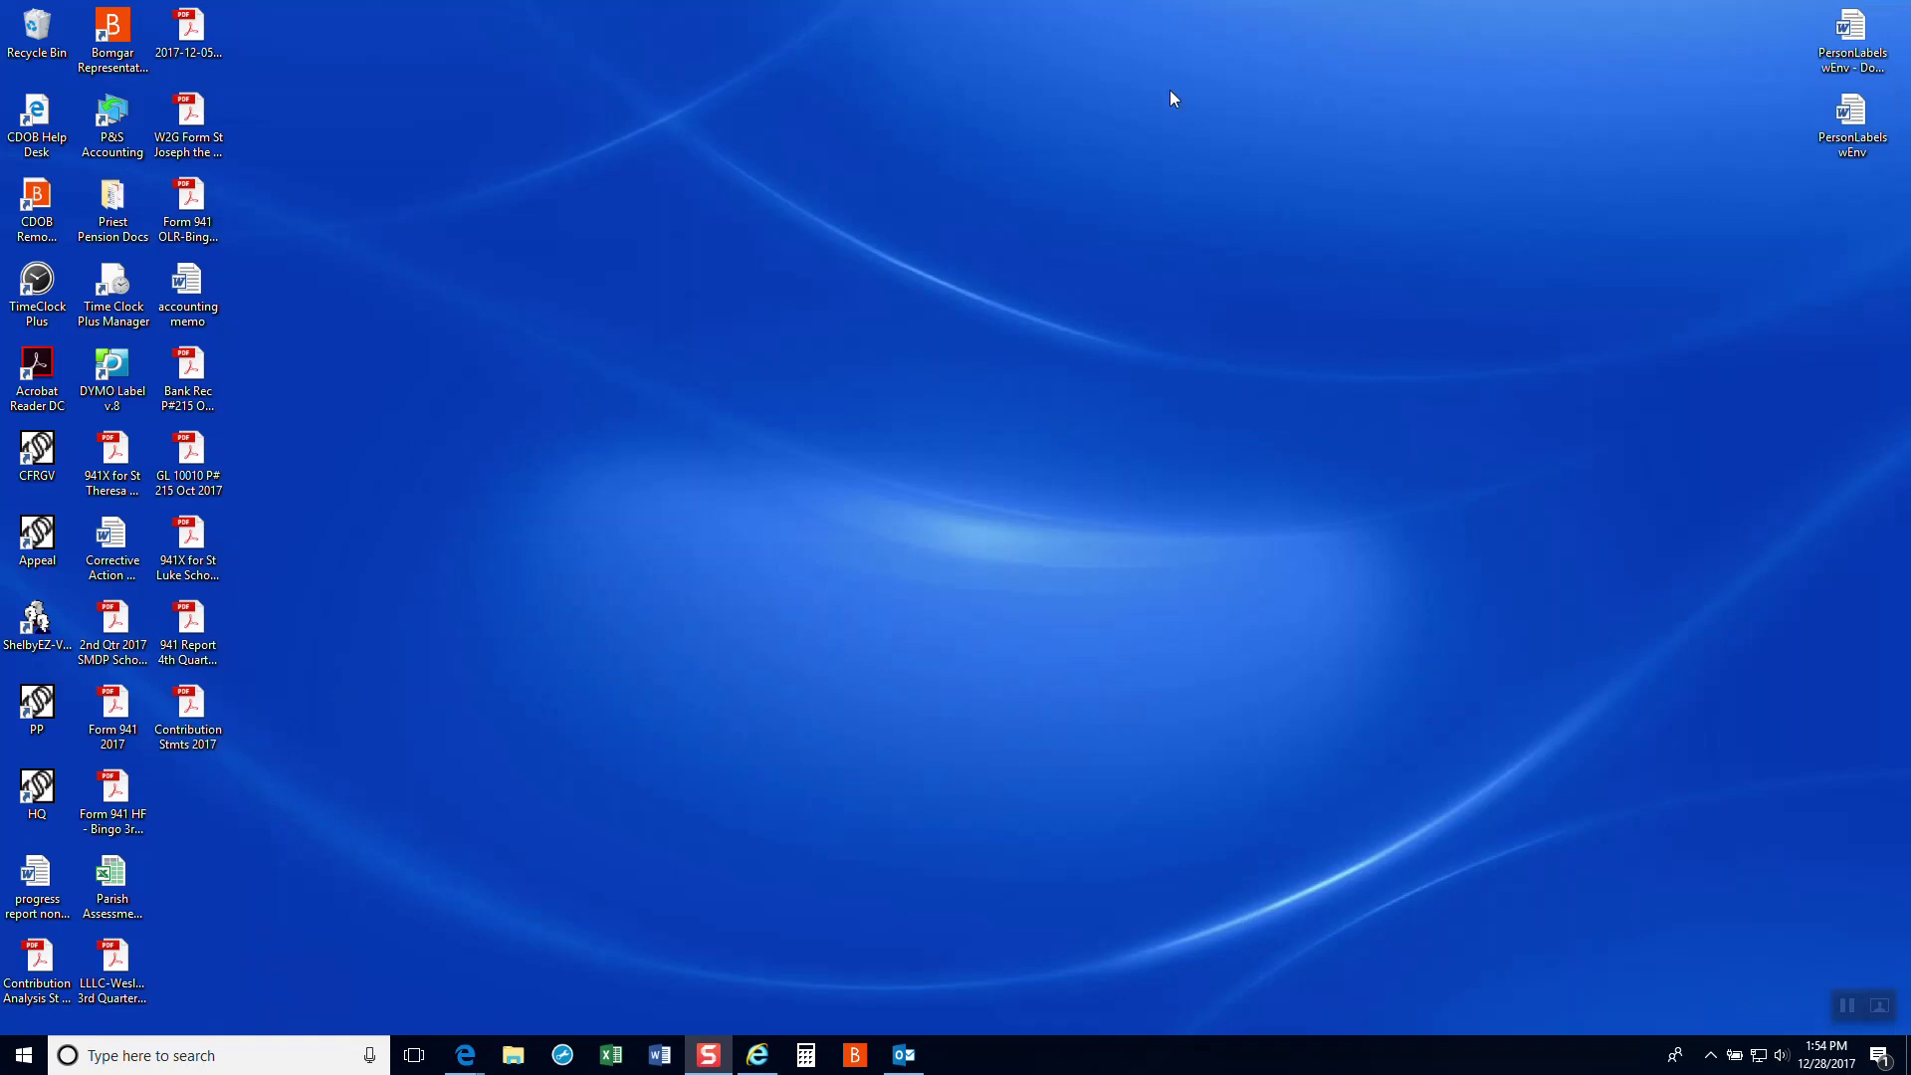
drag(206, 717, 1840, 391)
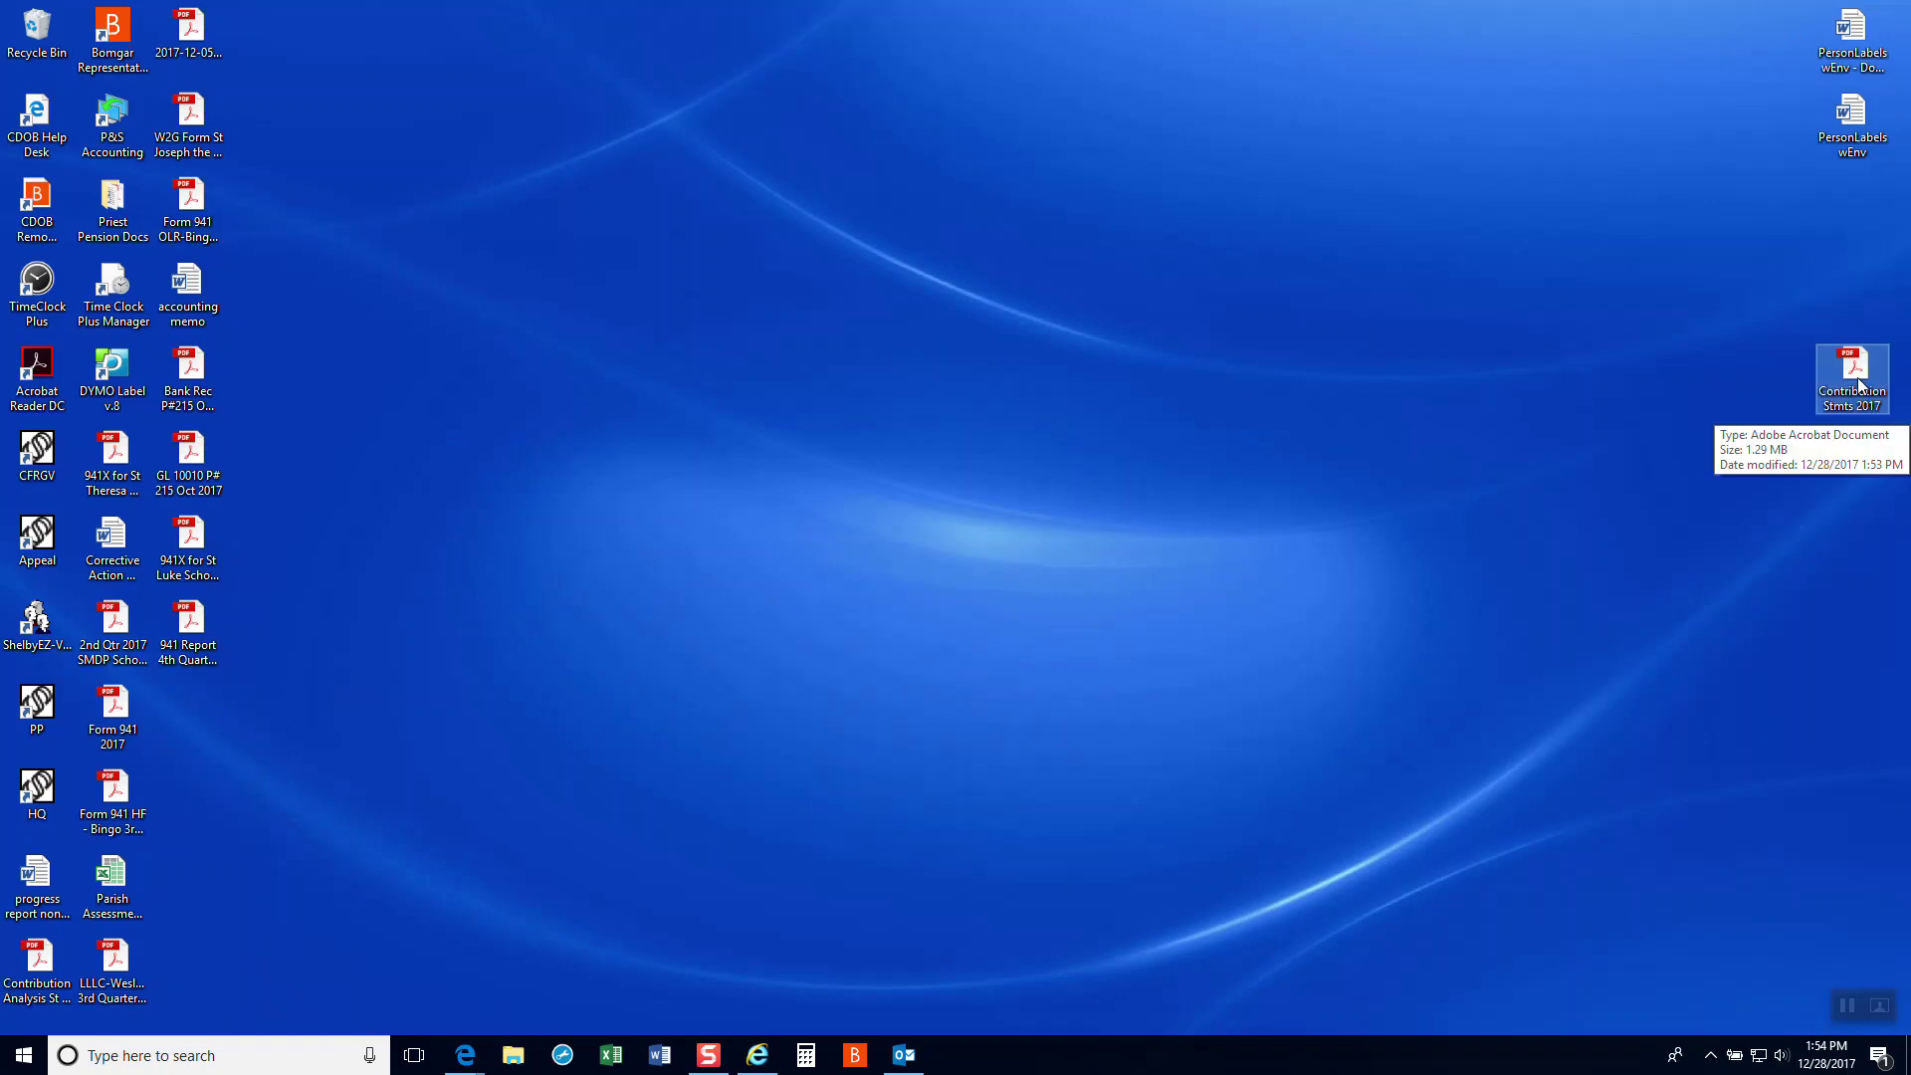
double_click(1860, 387)
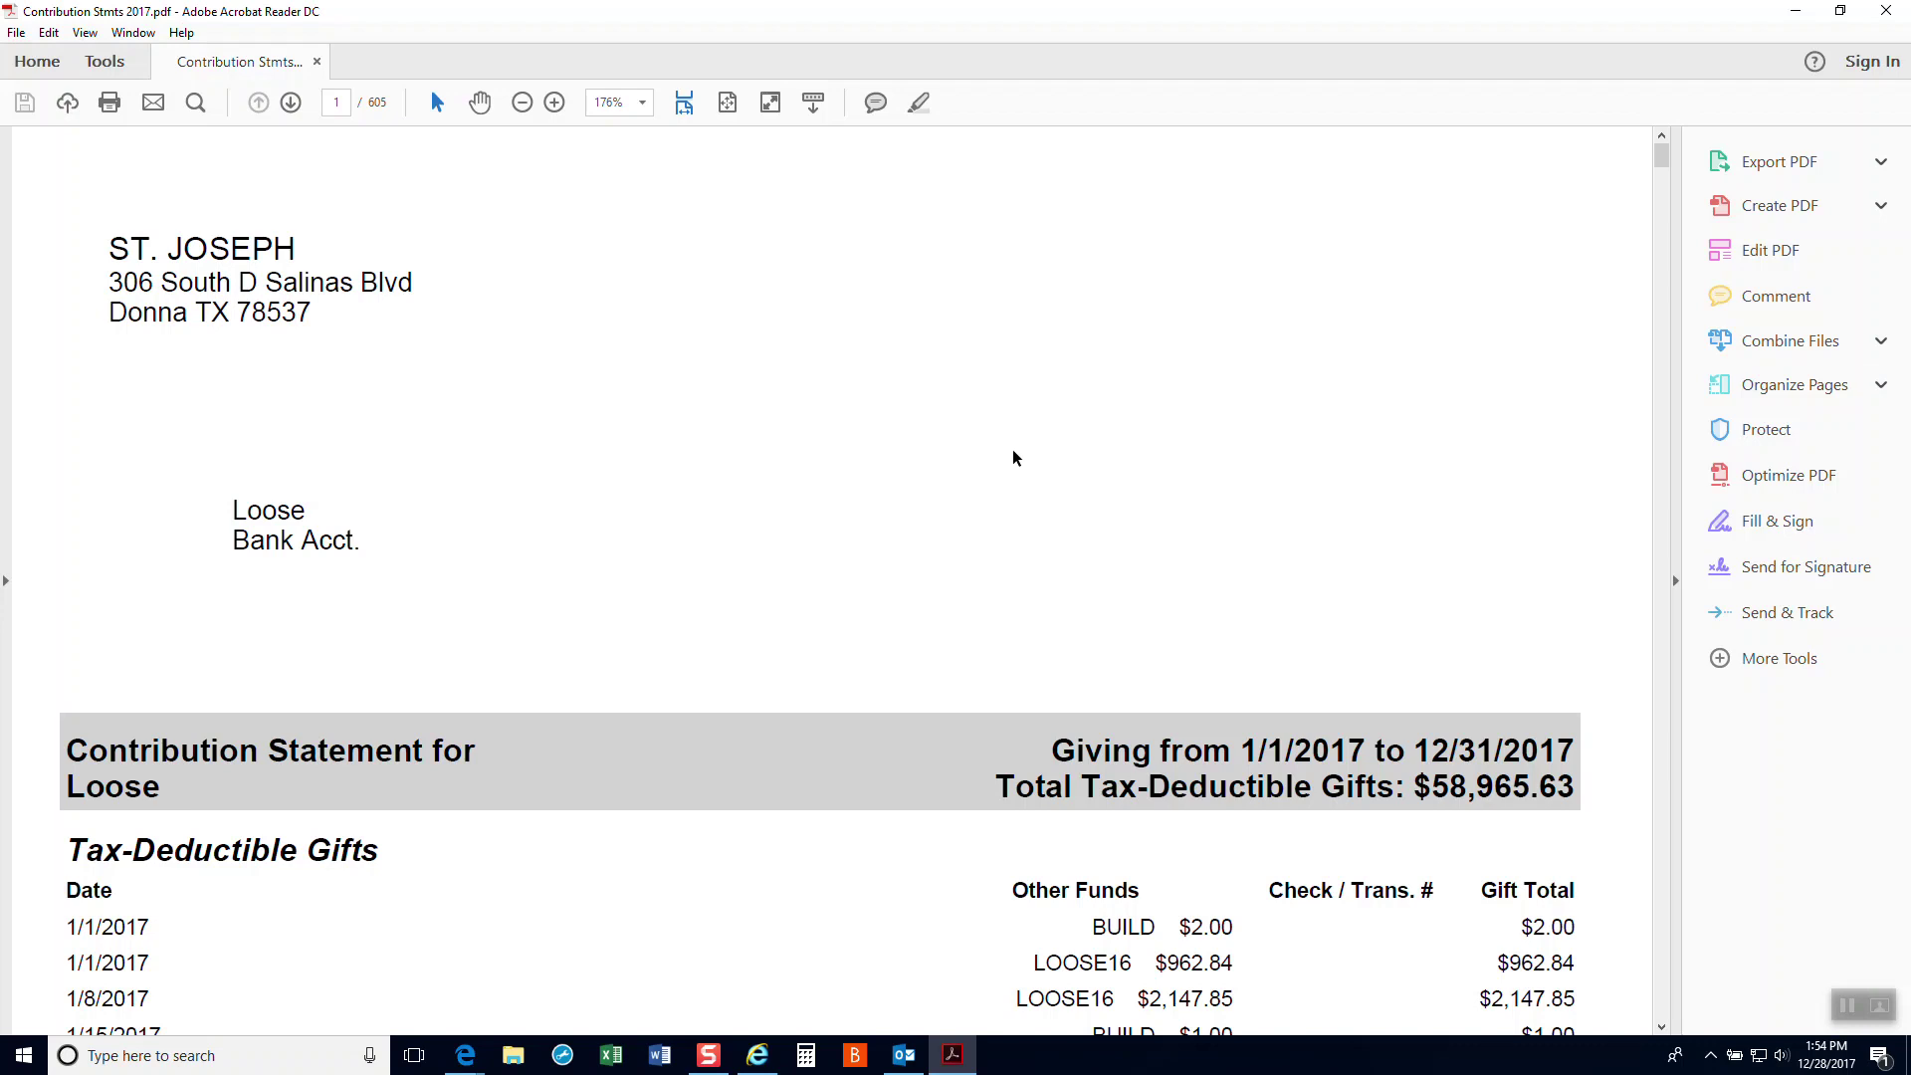
scroll(672, 714, down, 20)
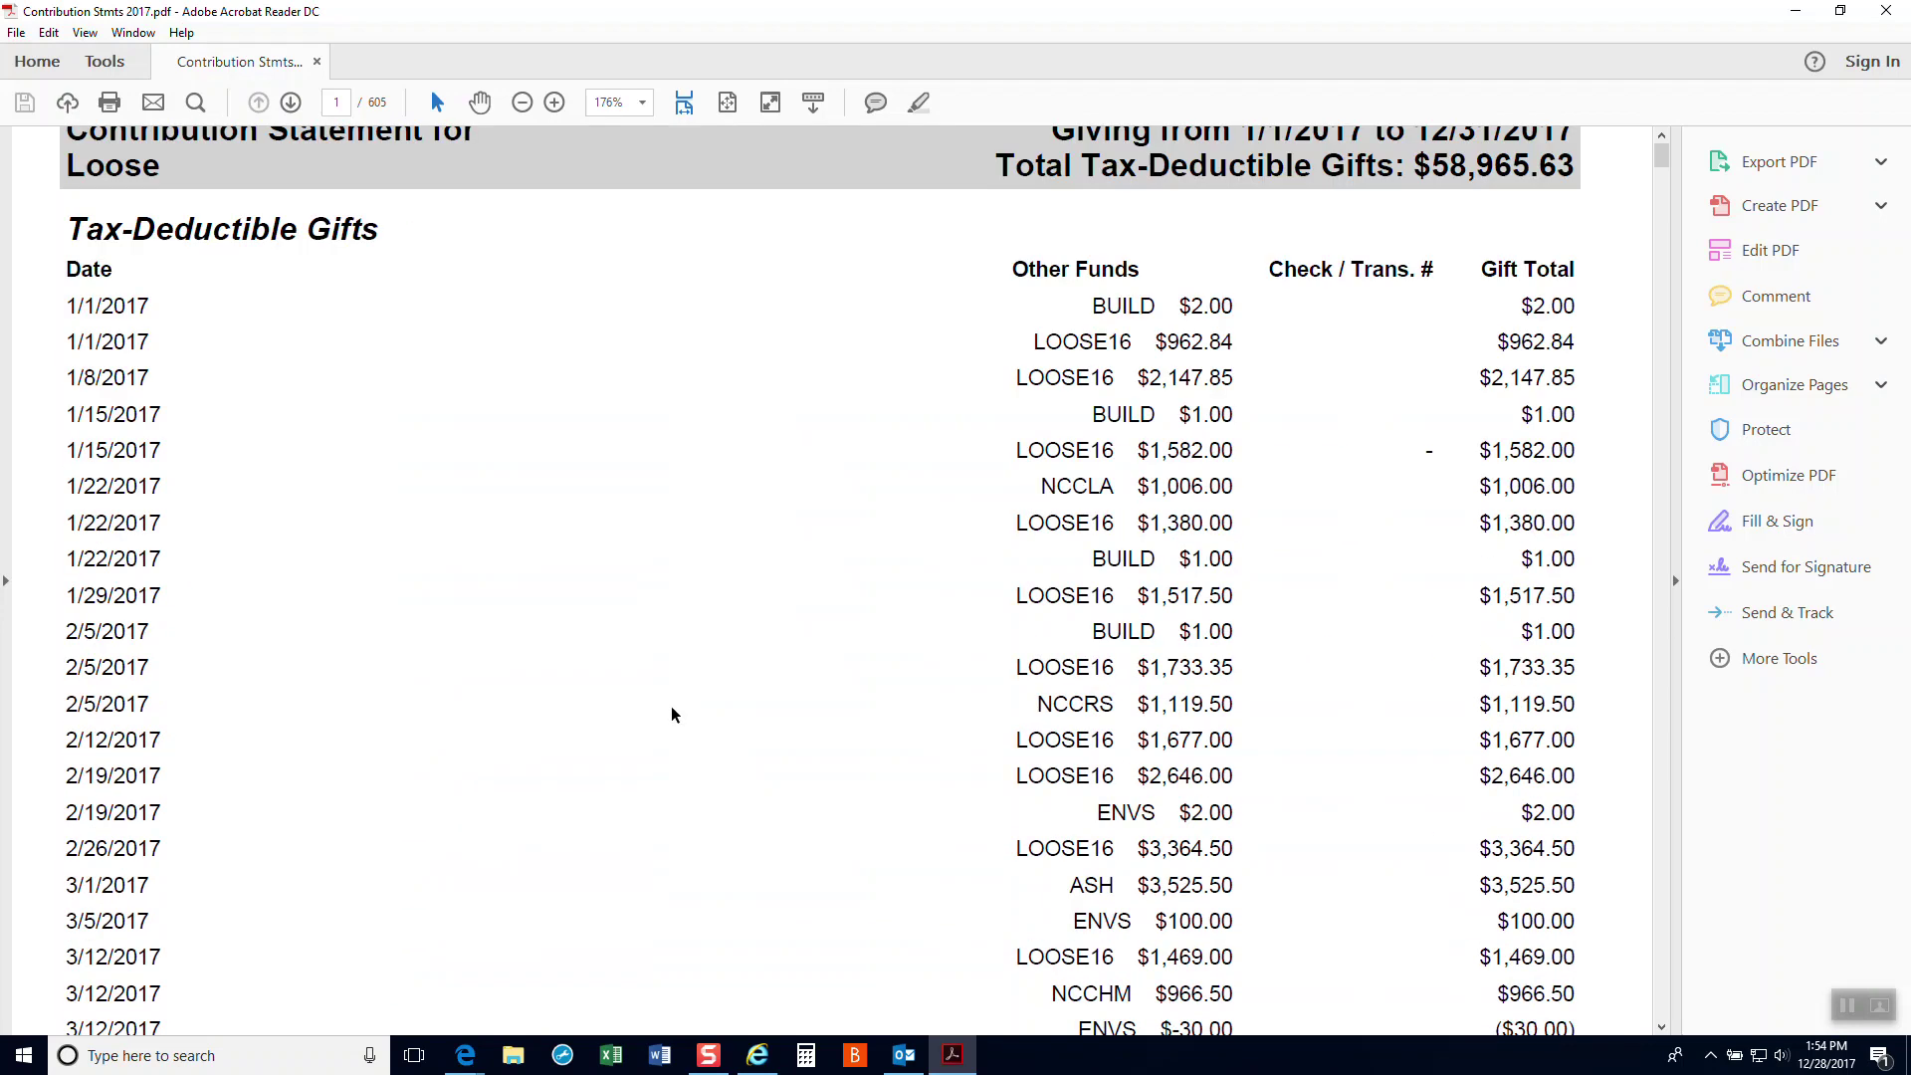
scroll(672, 709, down, 20)
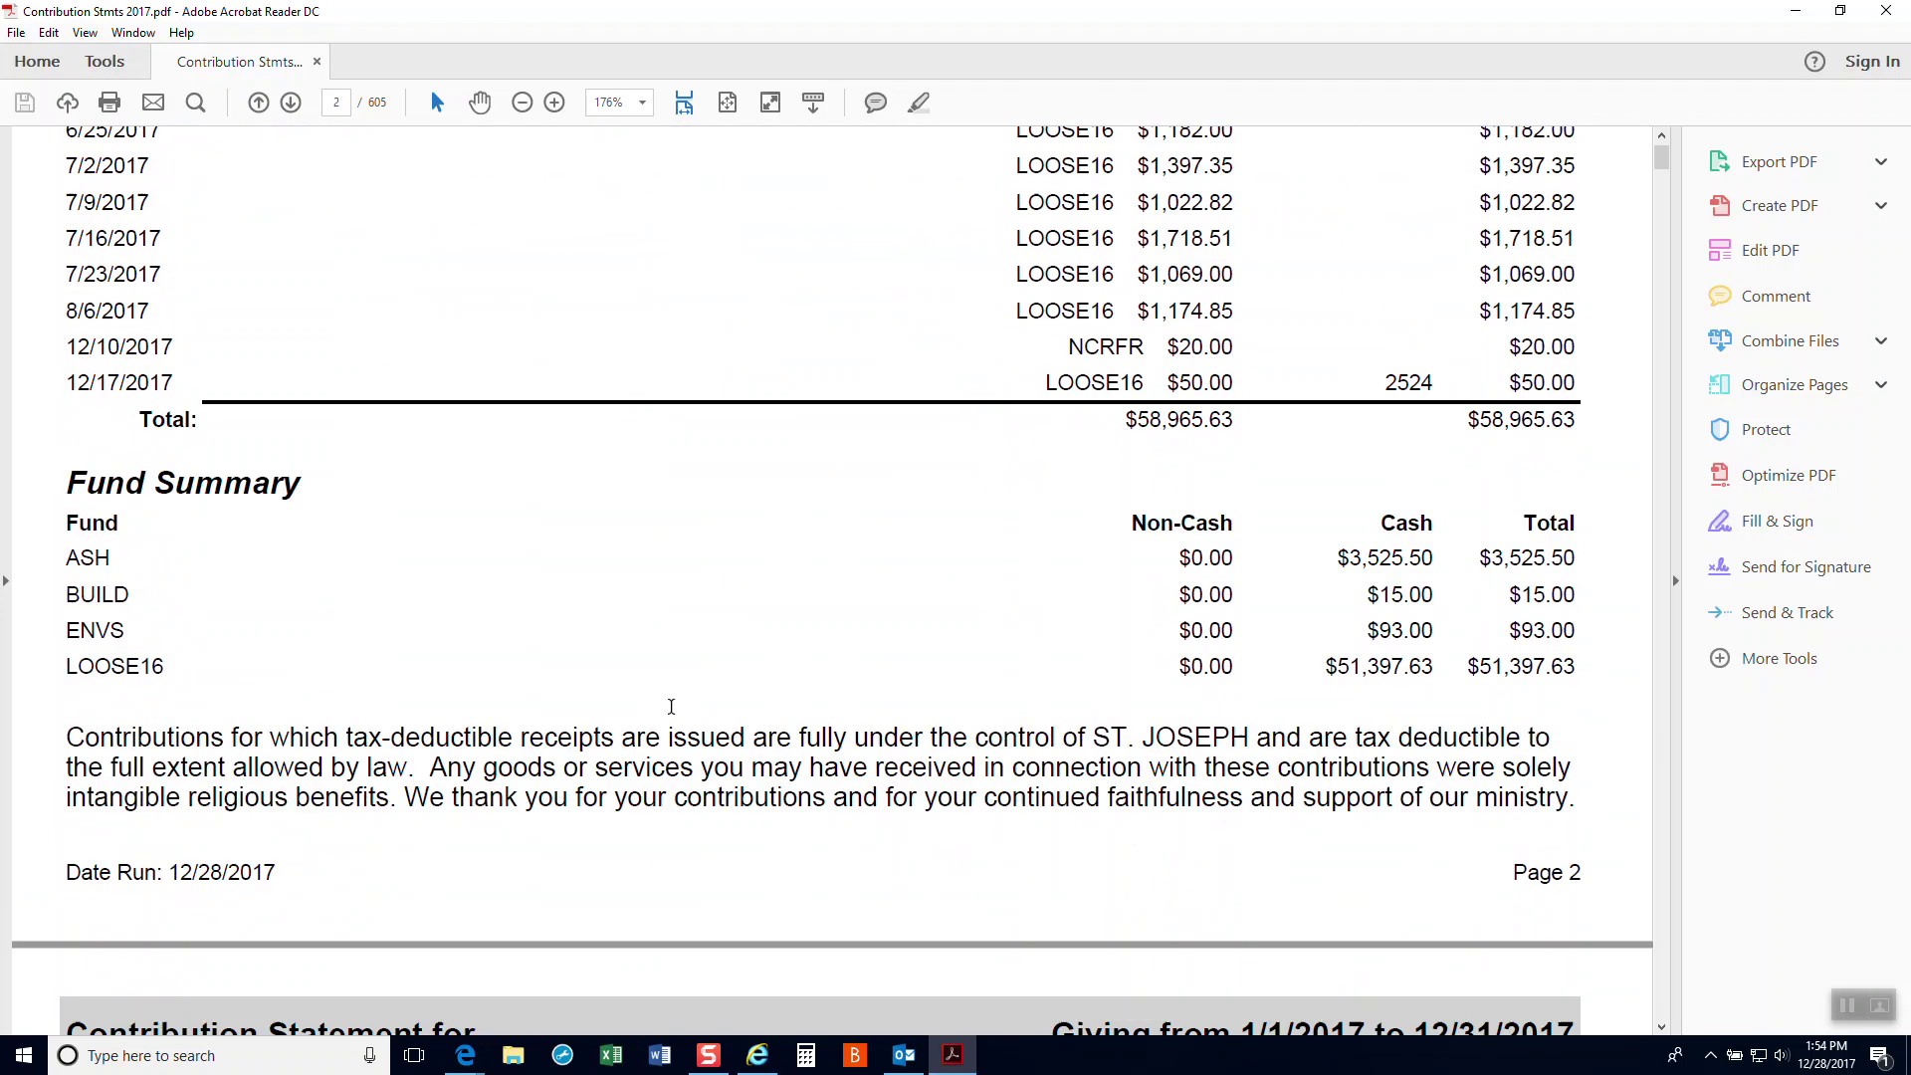
scroll(672, 715, down, 5)
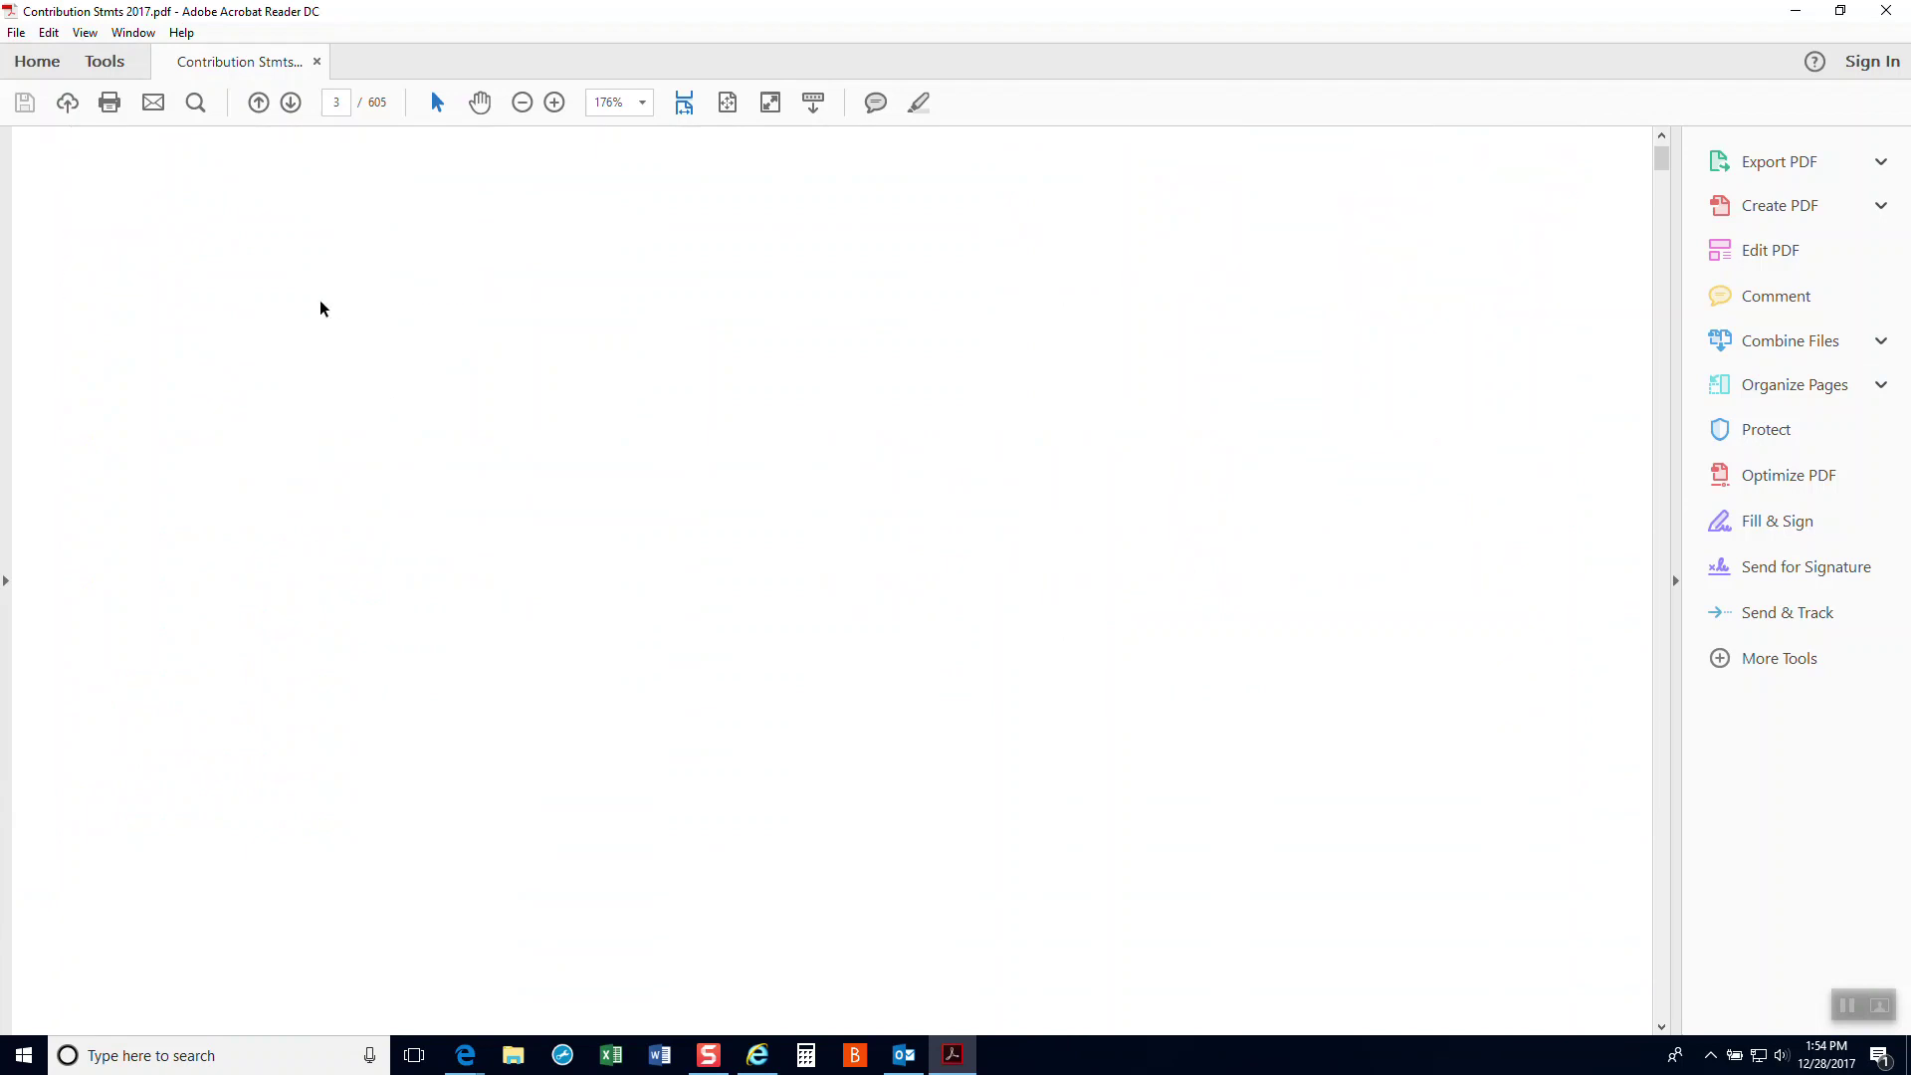
click(291, 103)
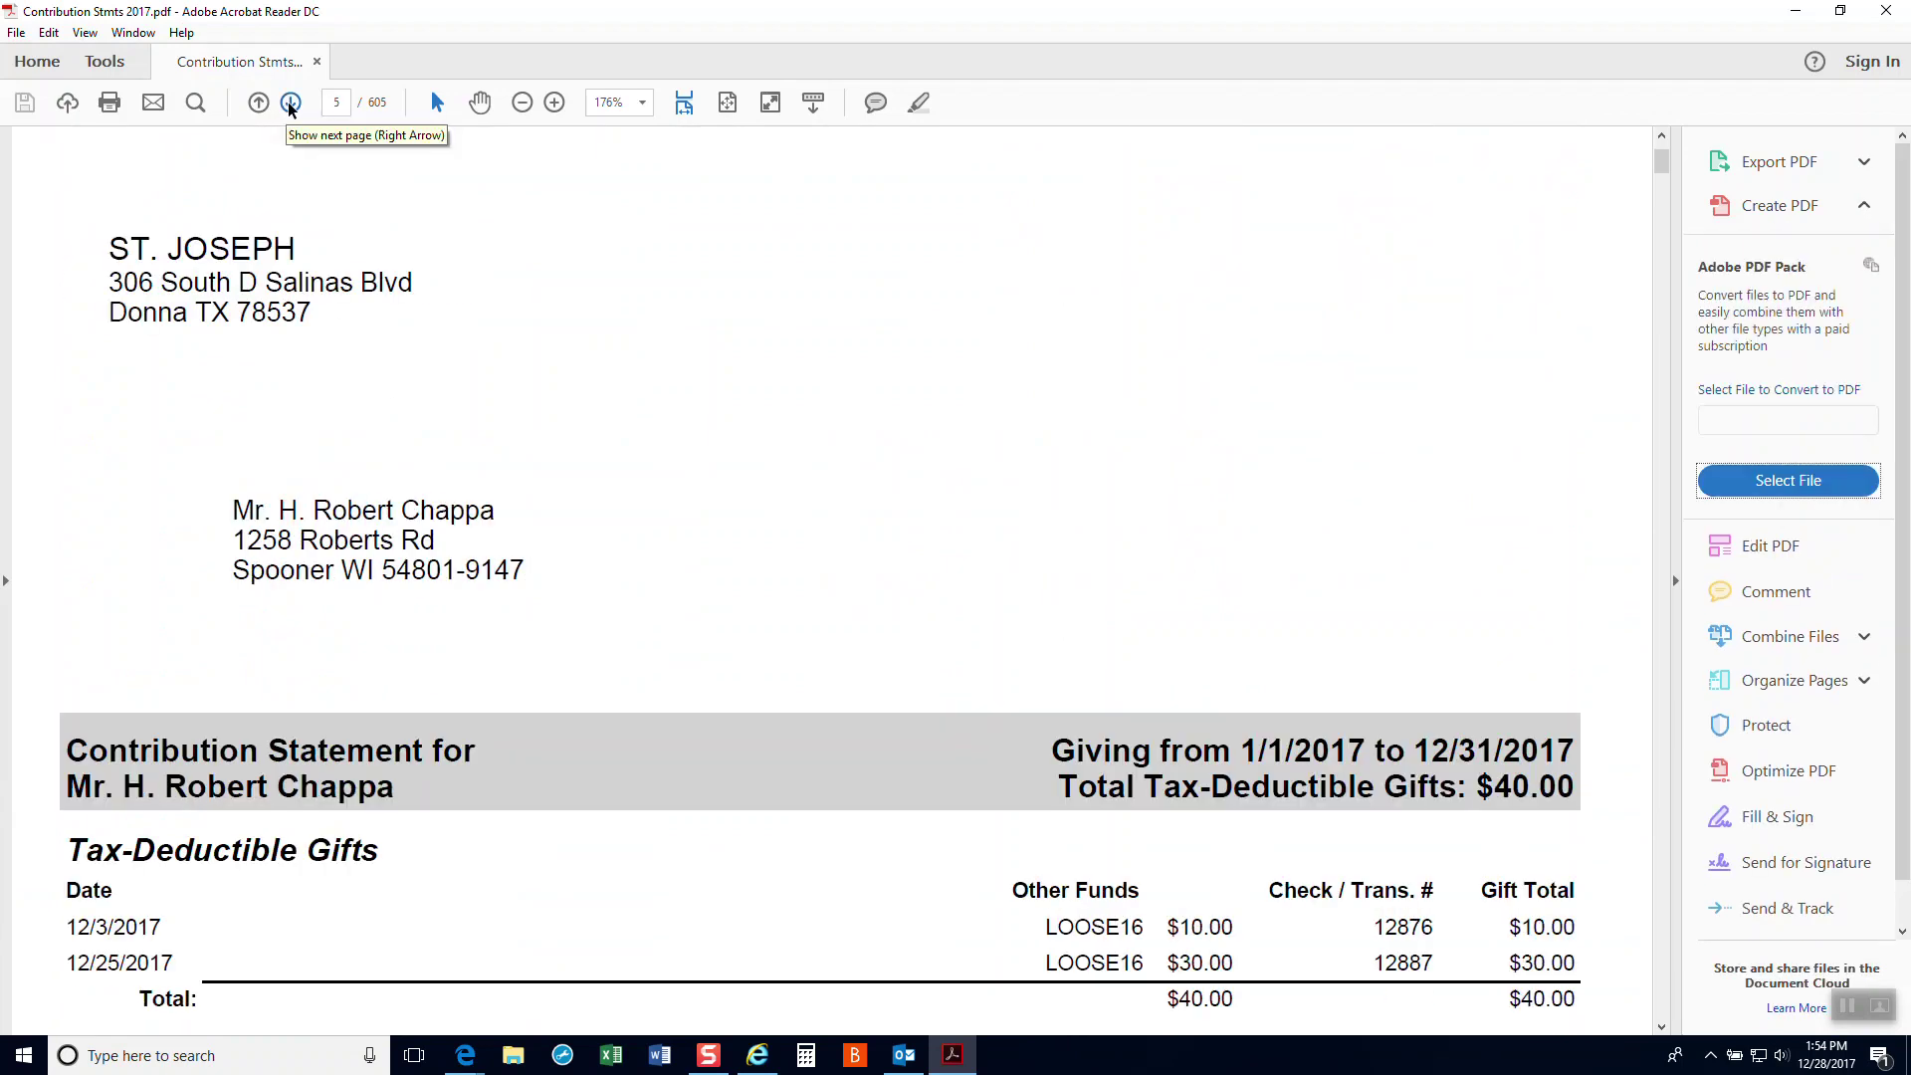
scroll(743, 379, down, 2)
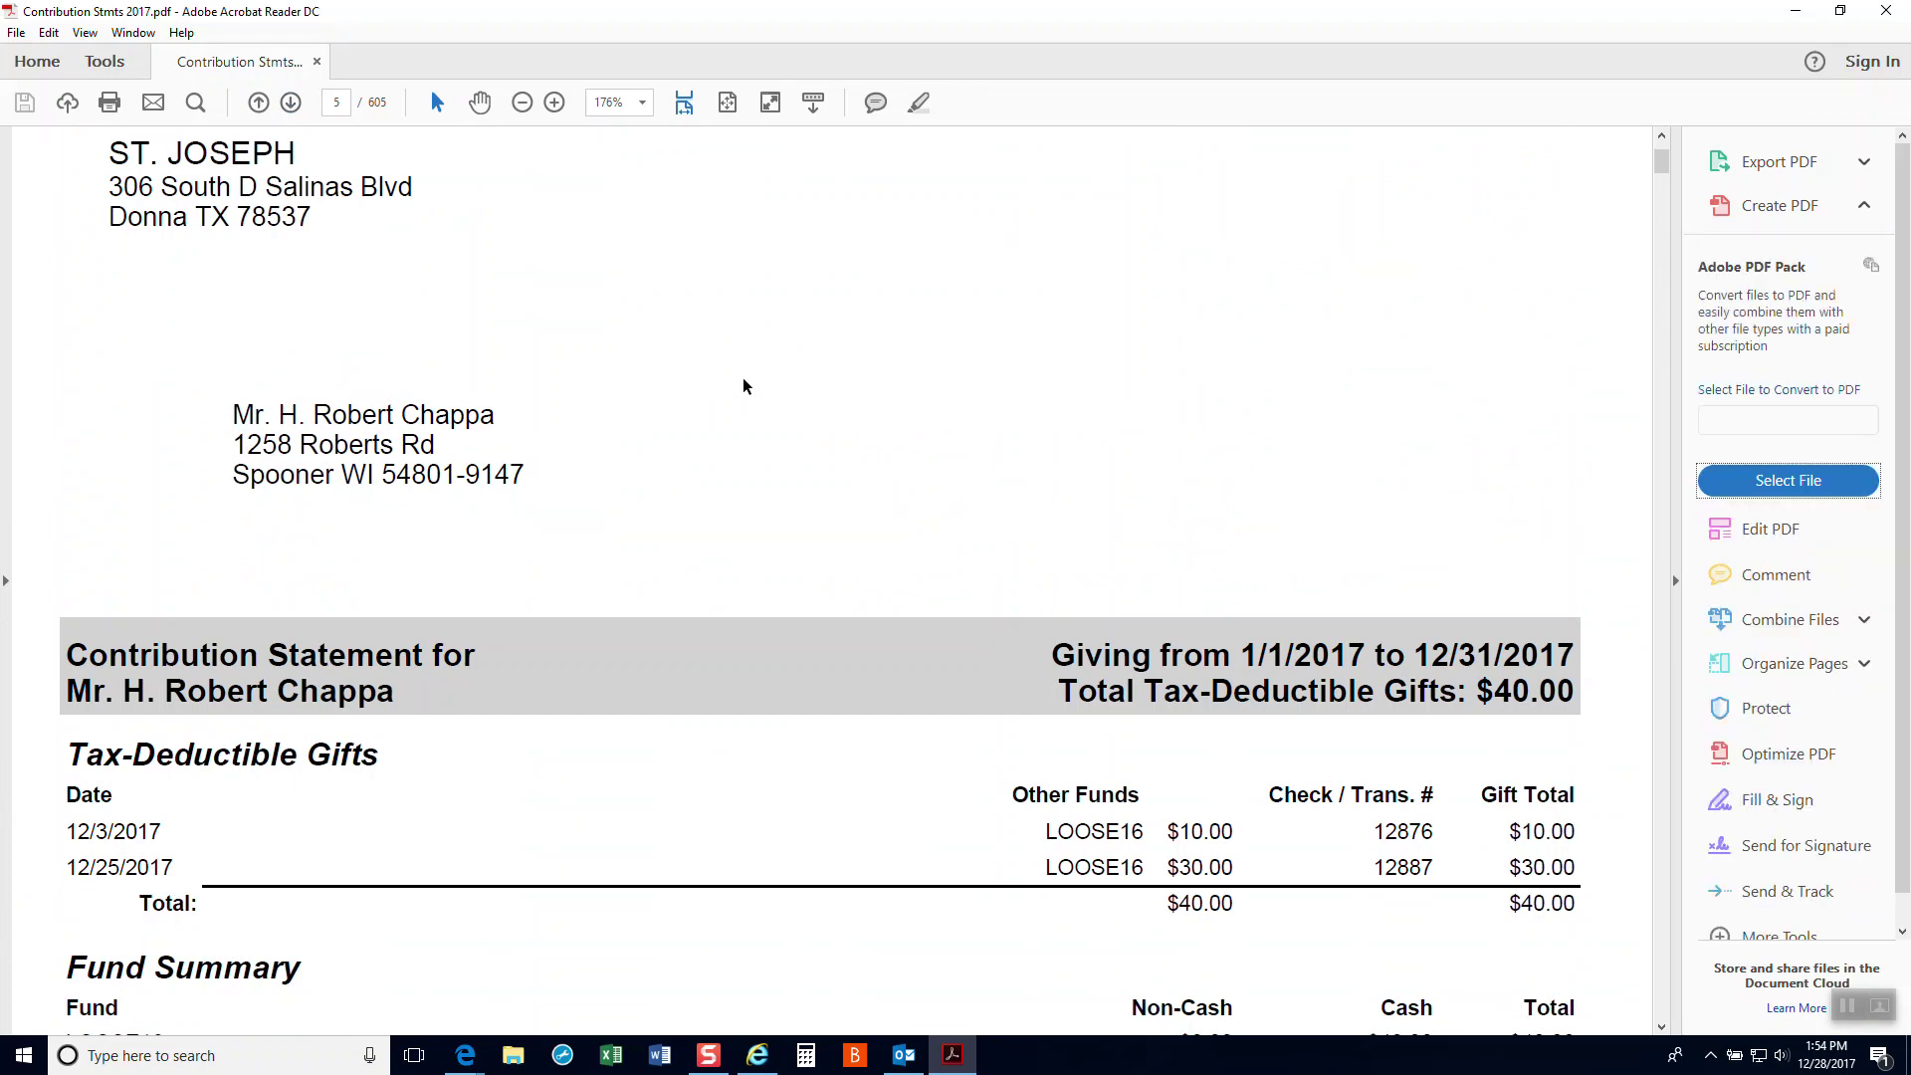
scroll(743, 386, down, 4)
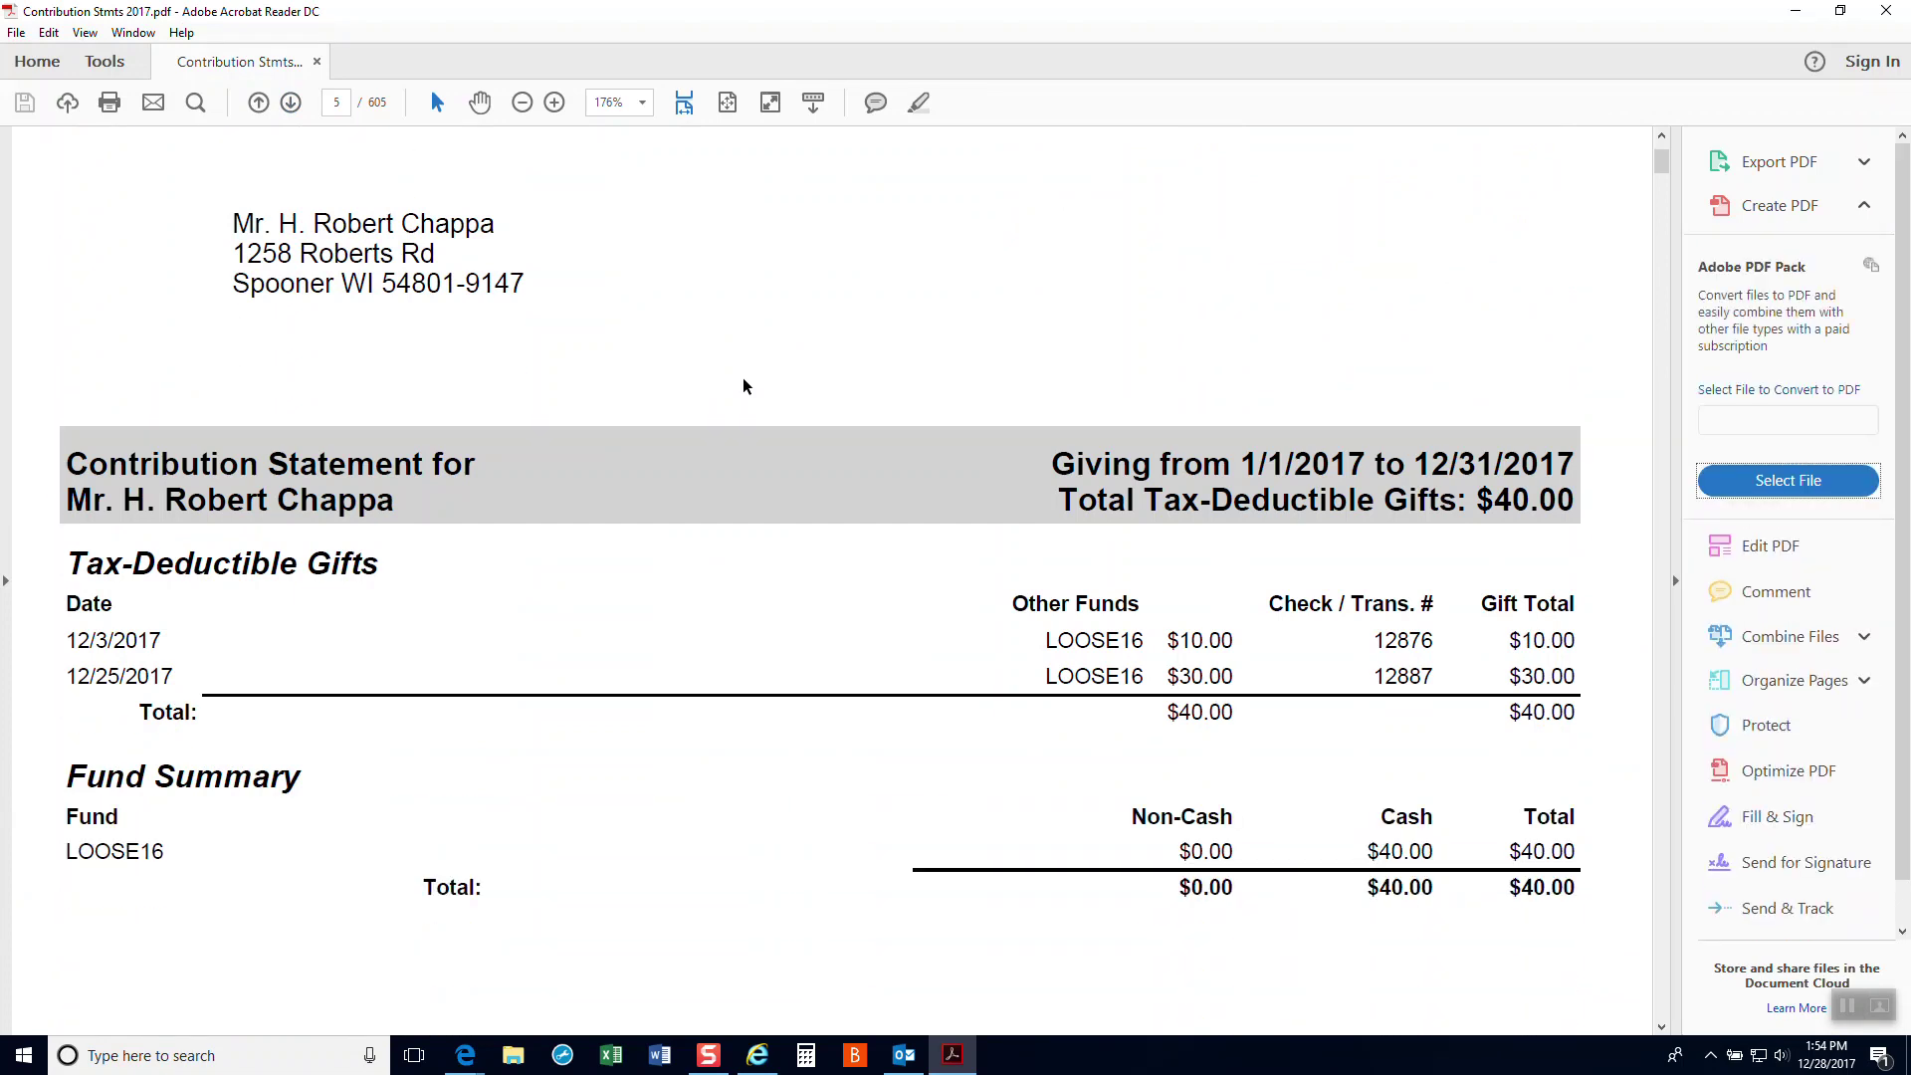
scroll(344, 347, up, 5)
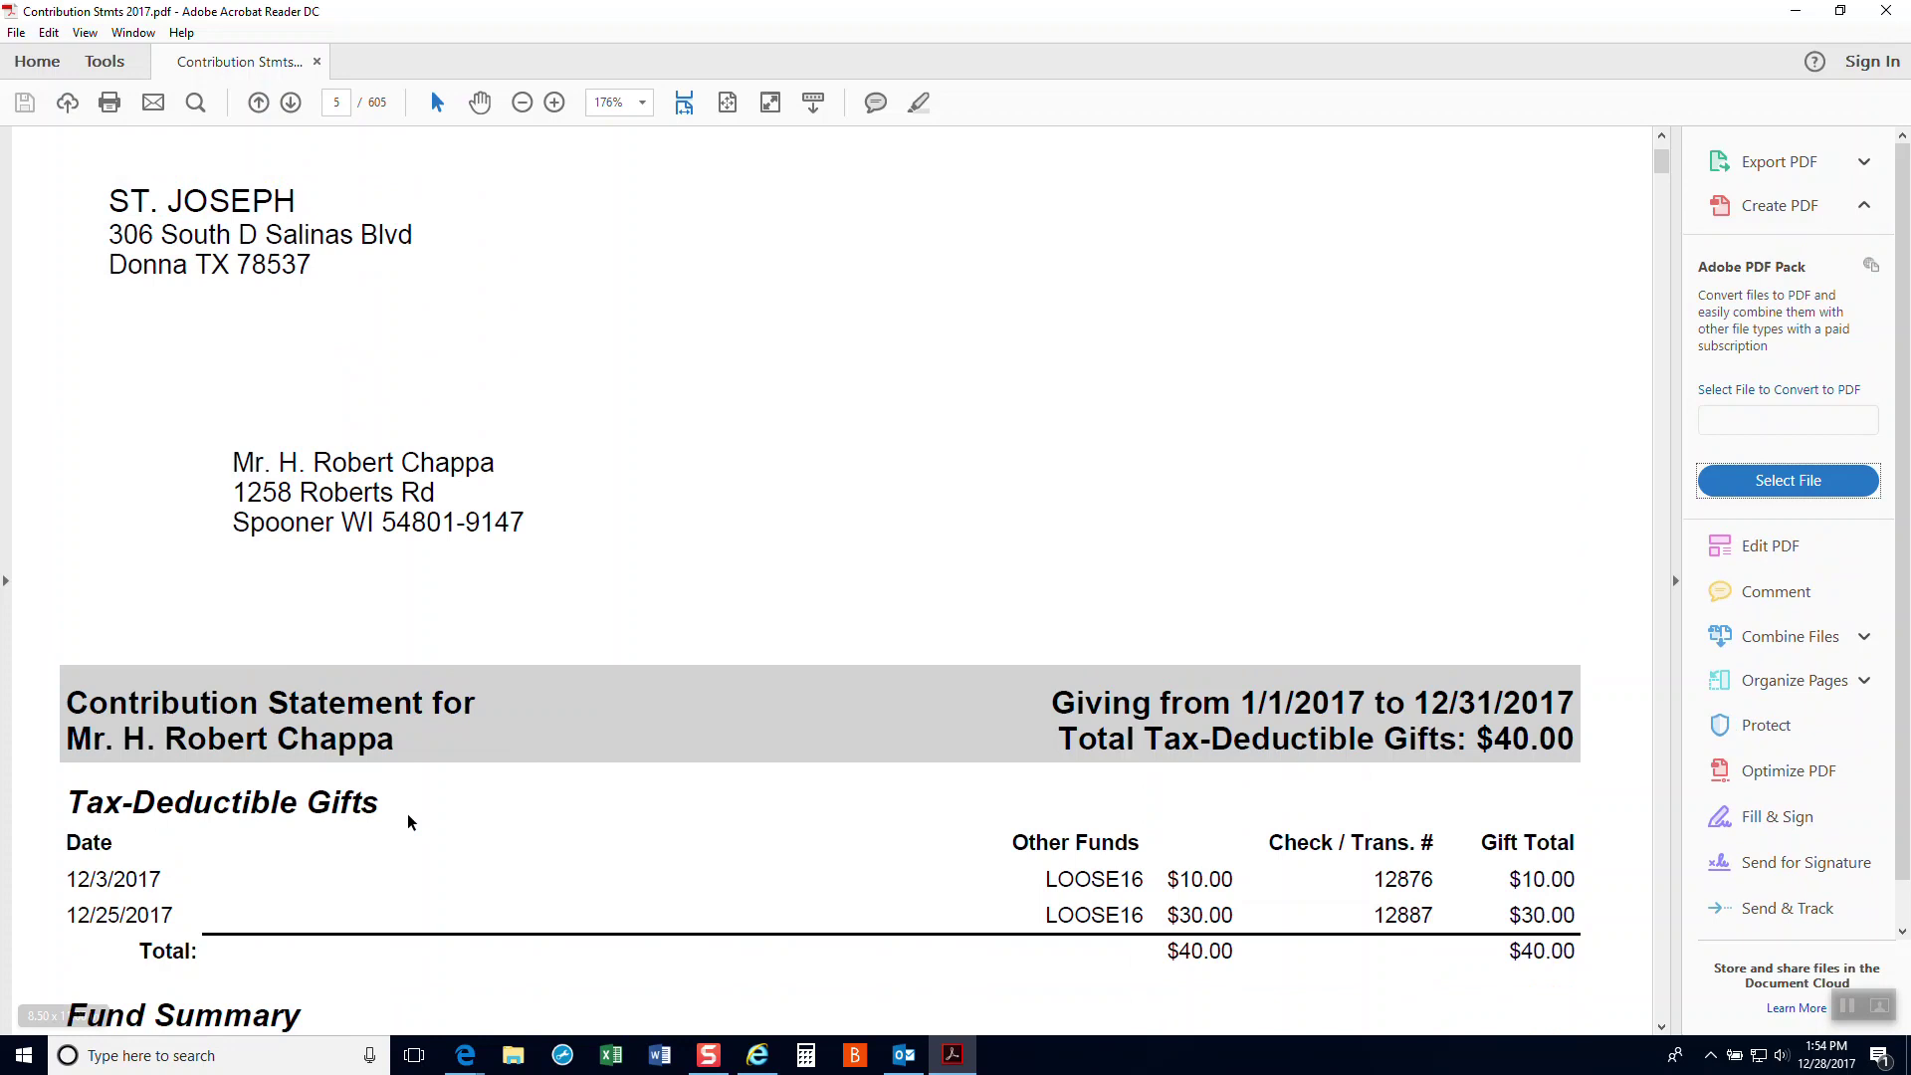
scroll(472, 845, down, 3)
scroll(814, 796, down, 15)
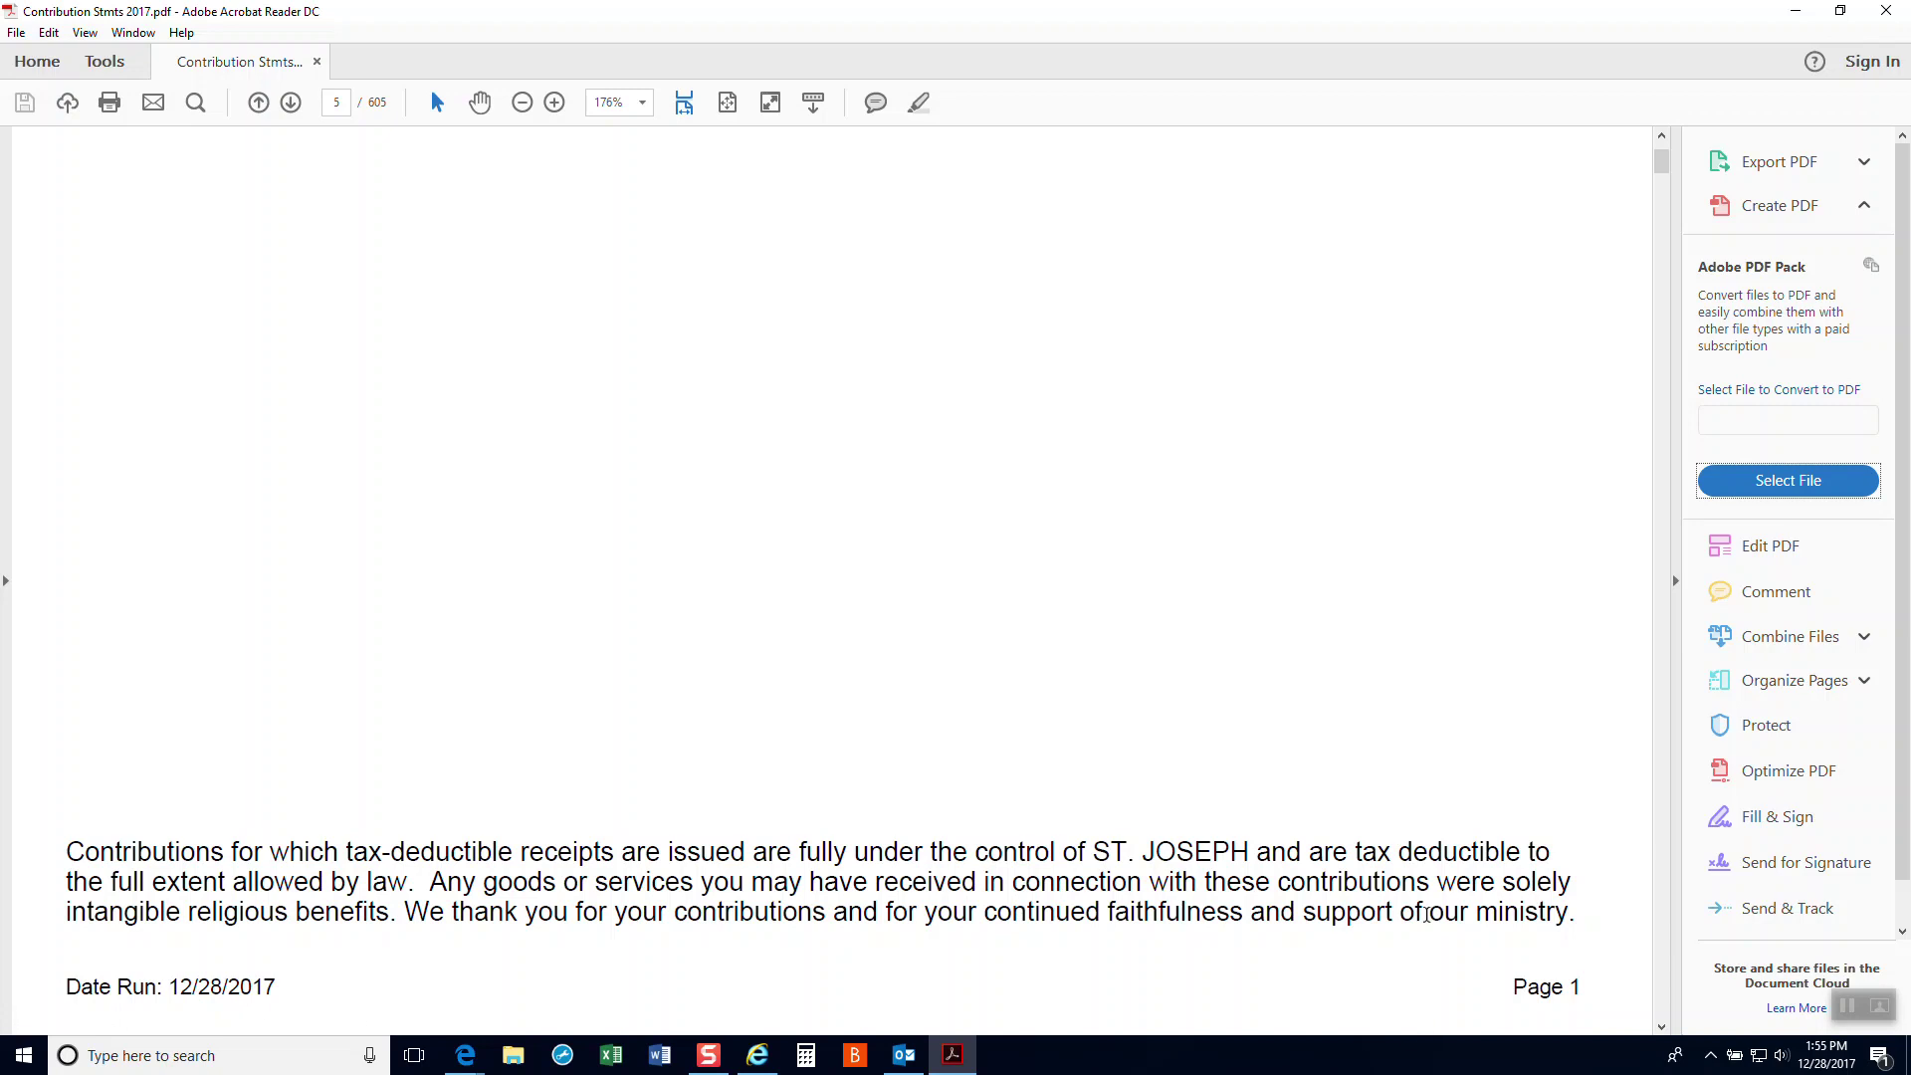
scroll(1423, 909, down, 3)
scroll(1562, 477, down, 6)
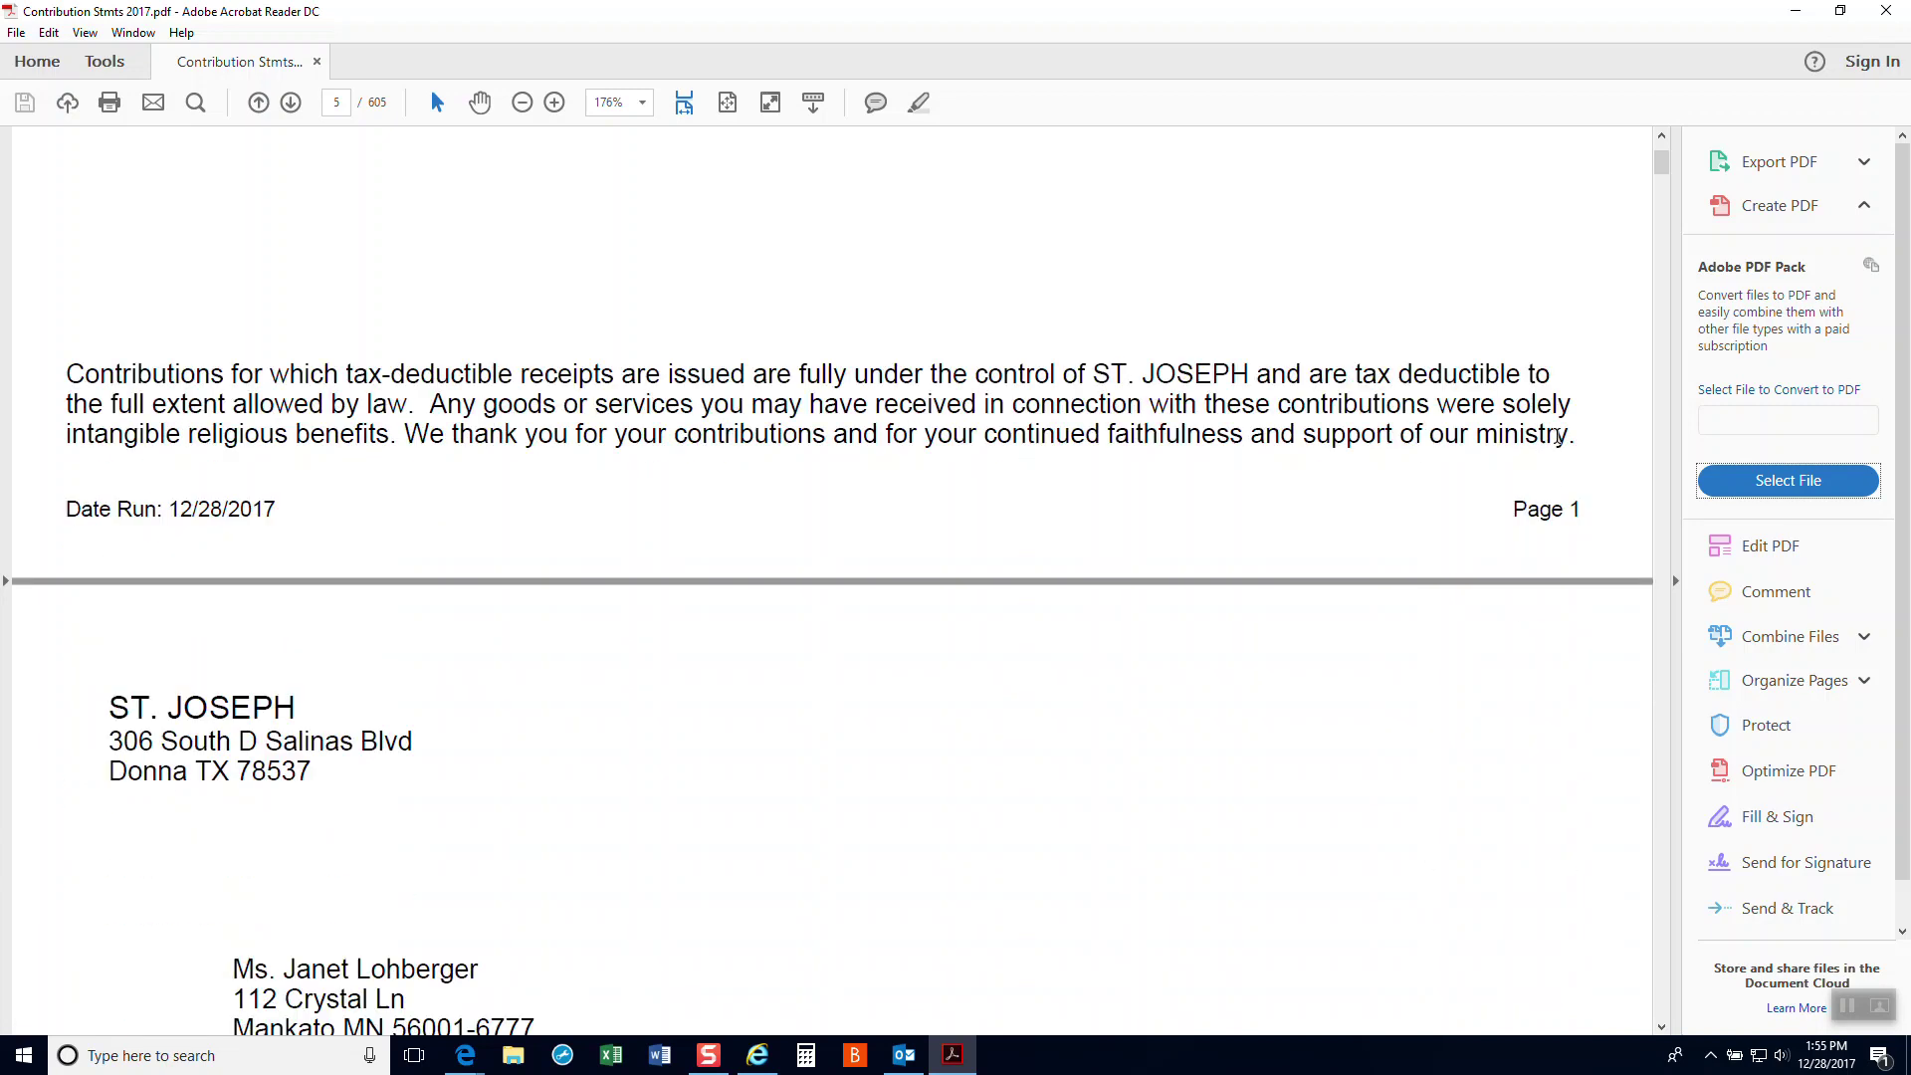
scroll(443, 647, down, 2)
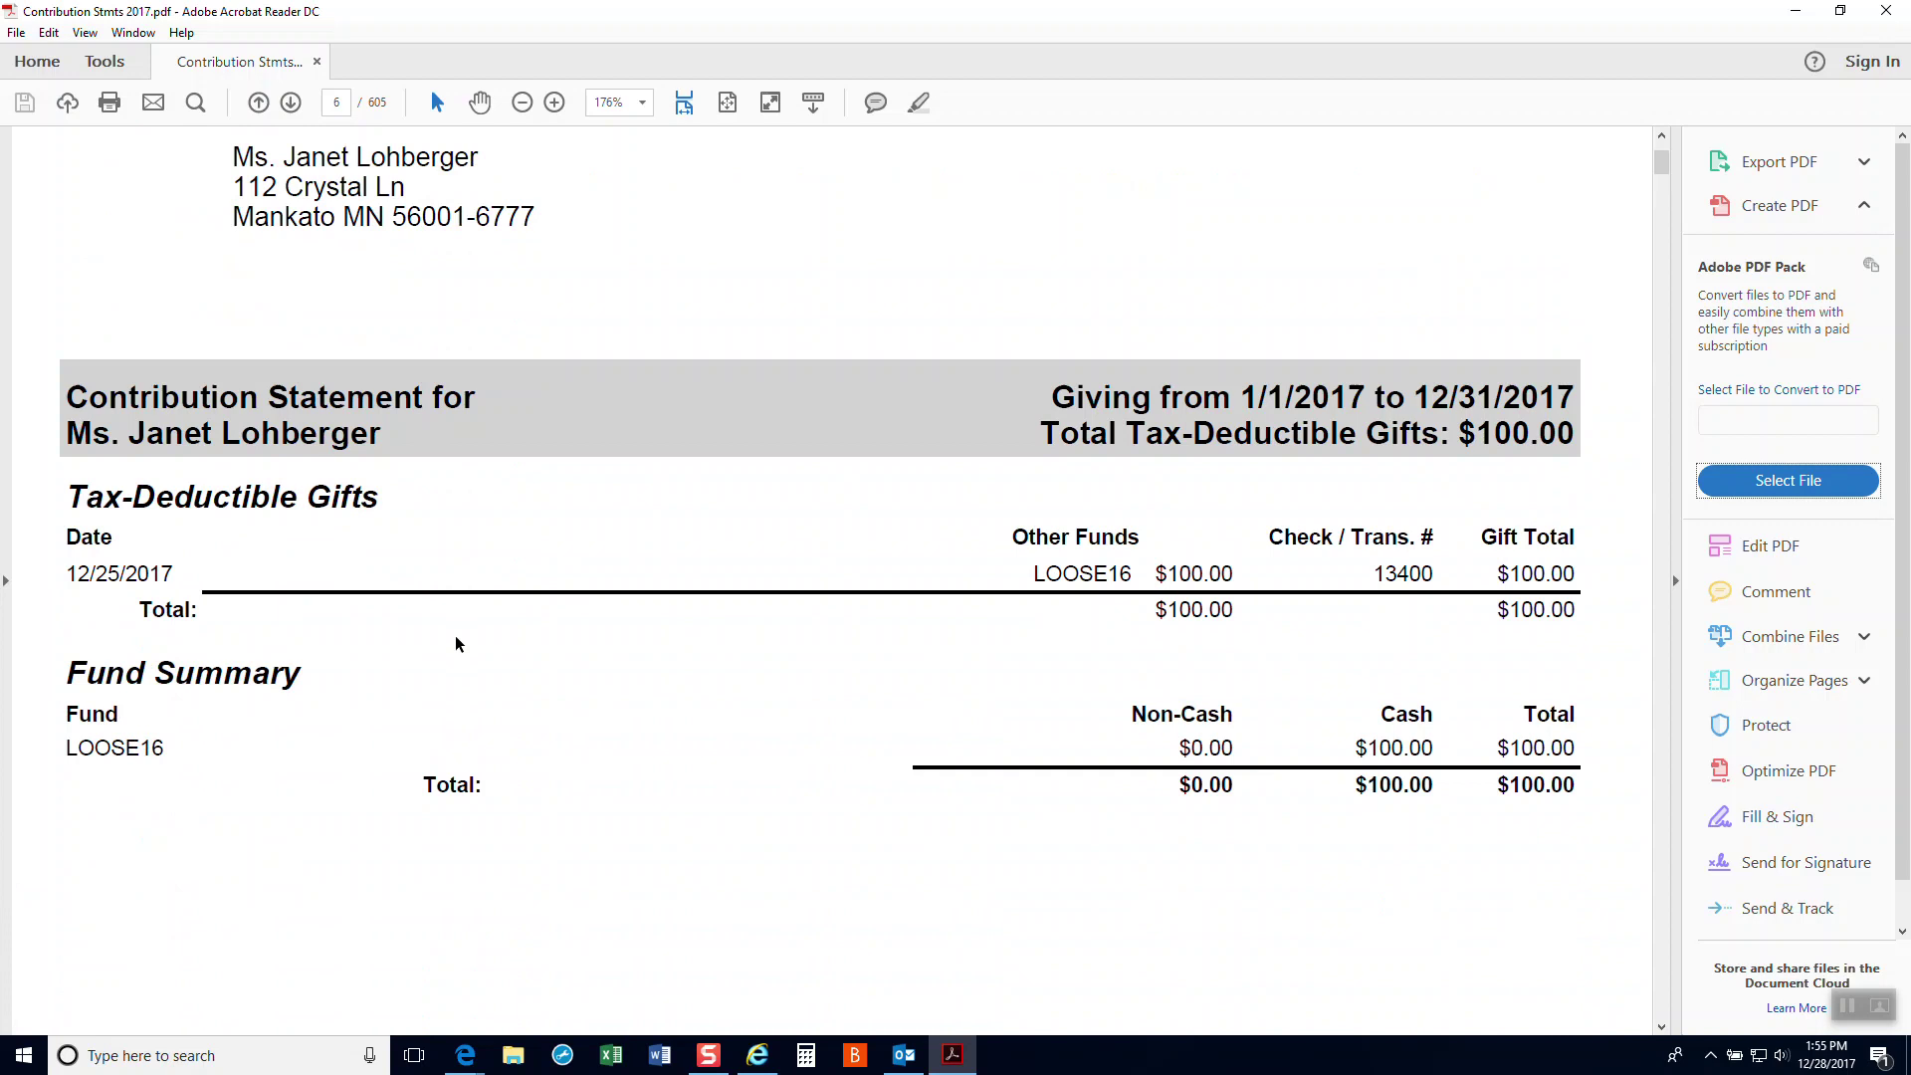
scroll(408, 486, down, 1)
scroll(408, 486, up, 1)
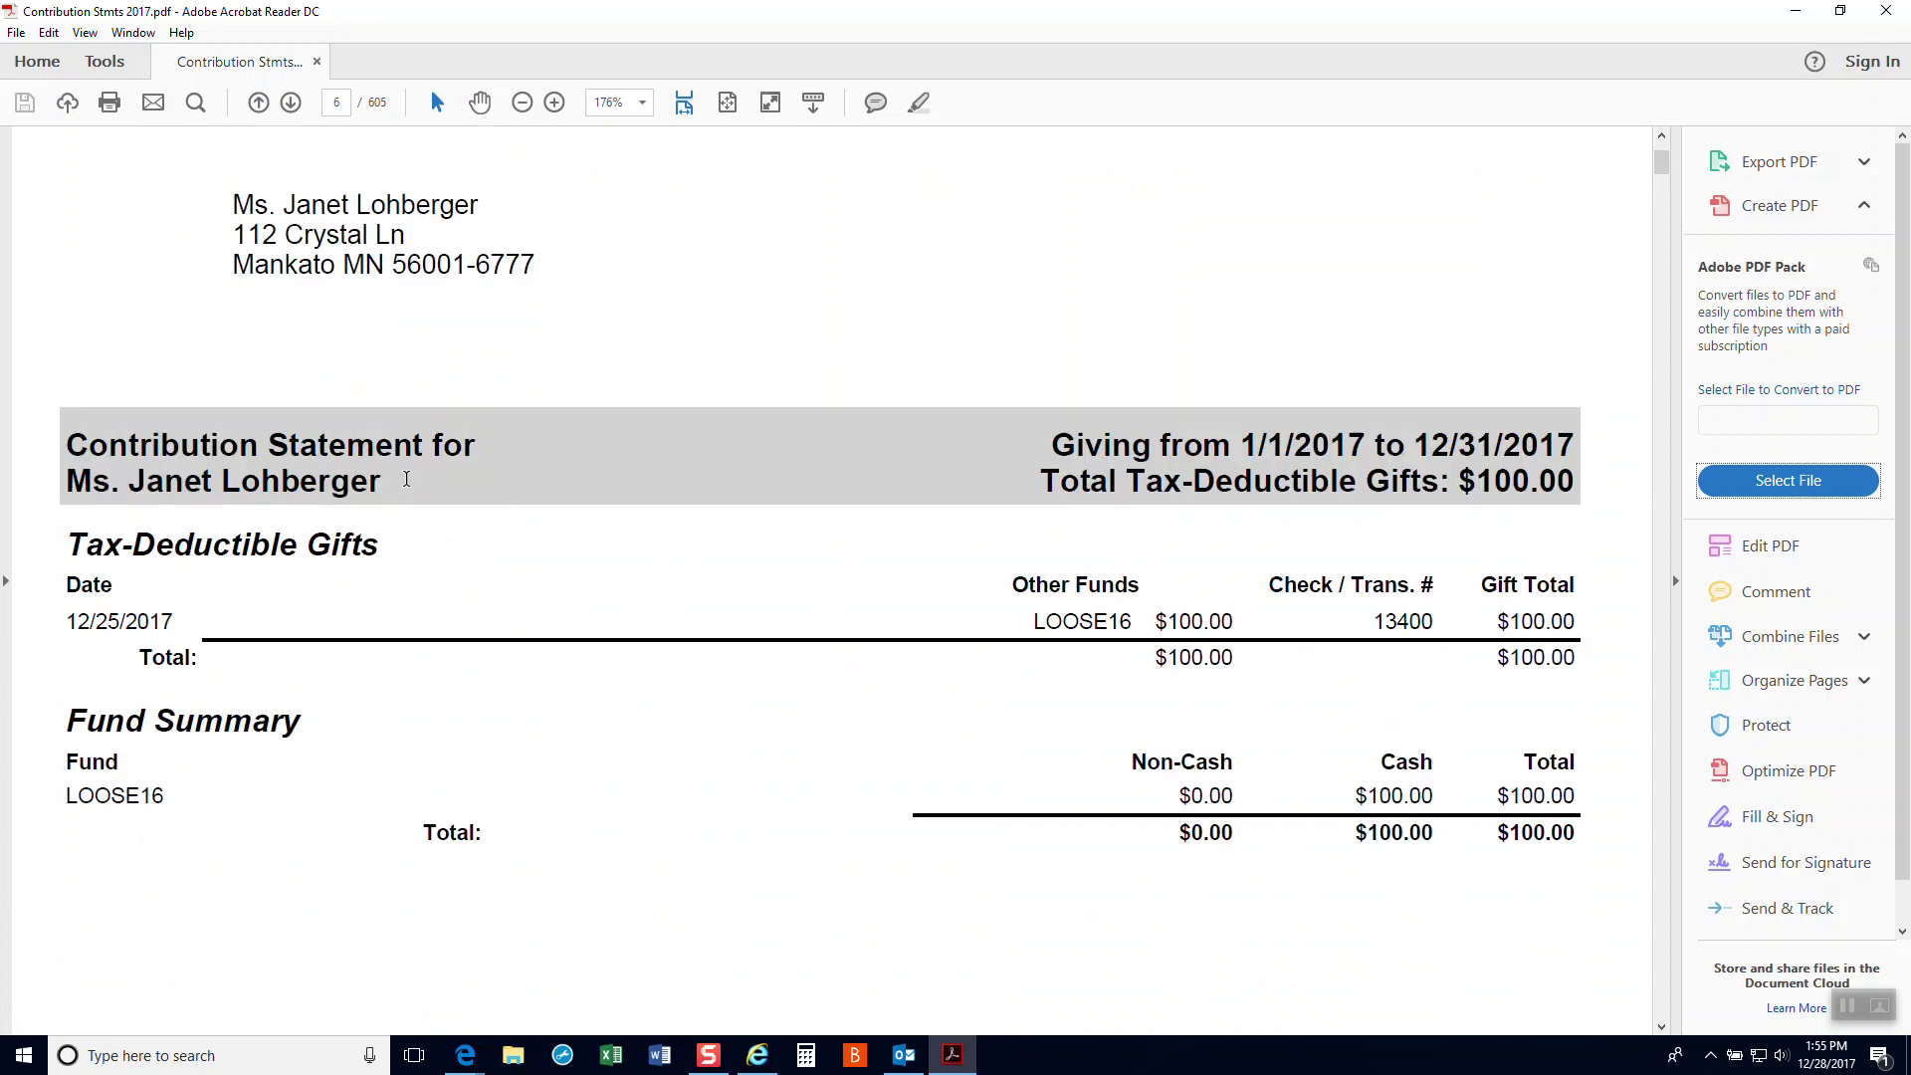
scroll(408, 486, down, 5)
scroll(406, 487, up, 4)
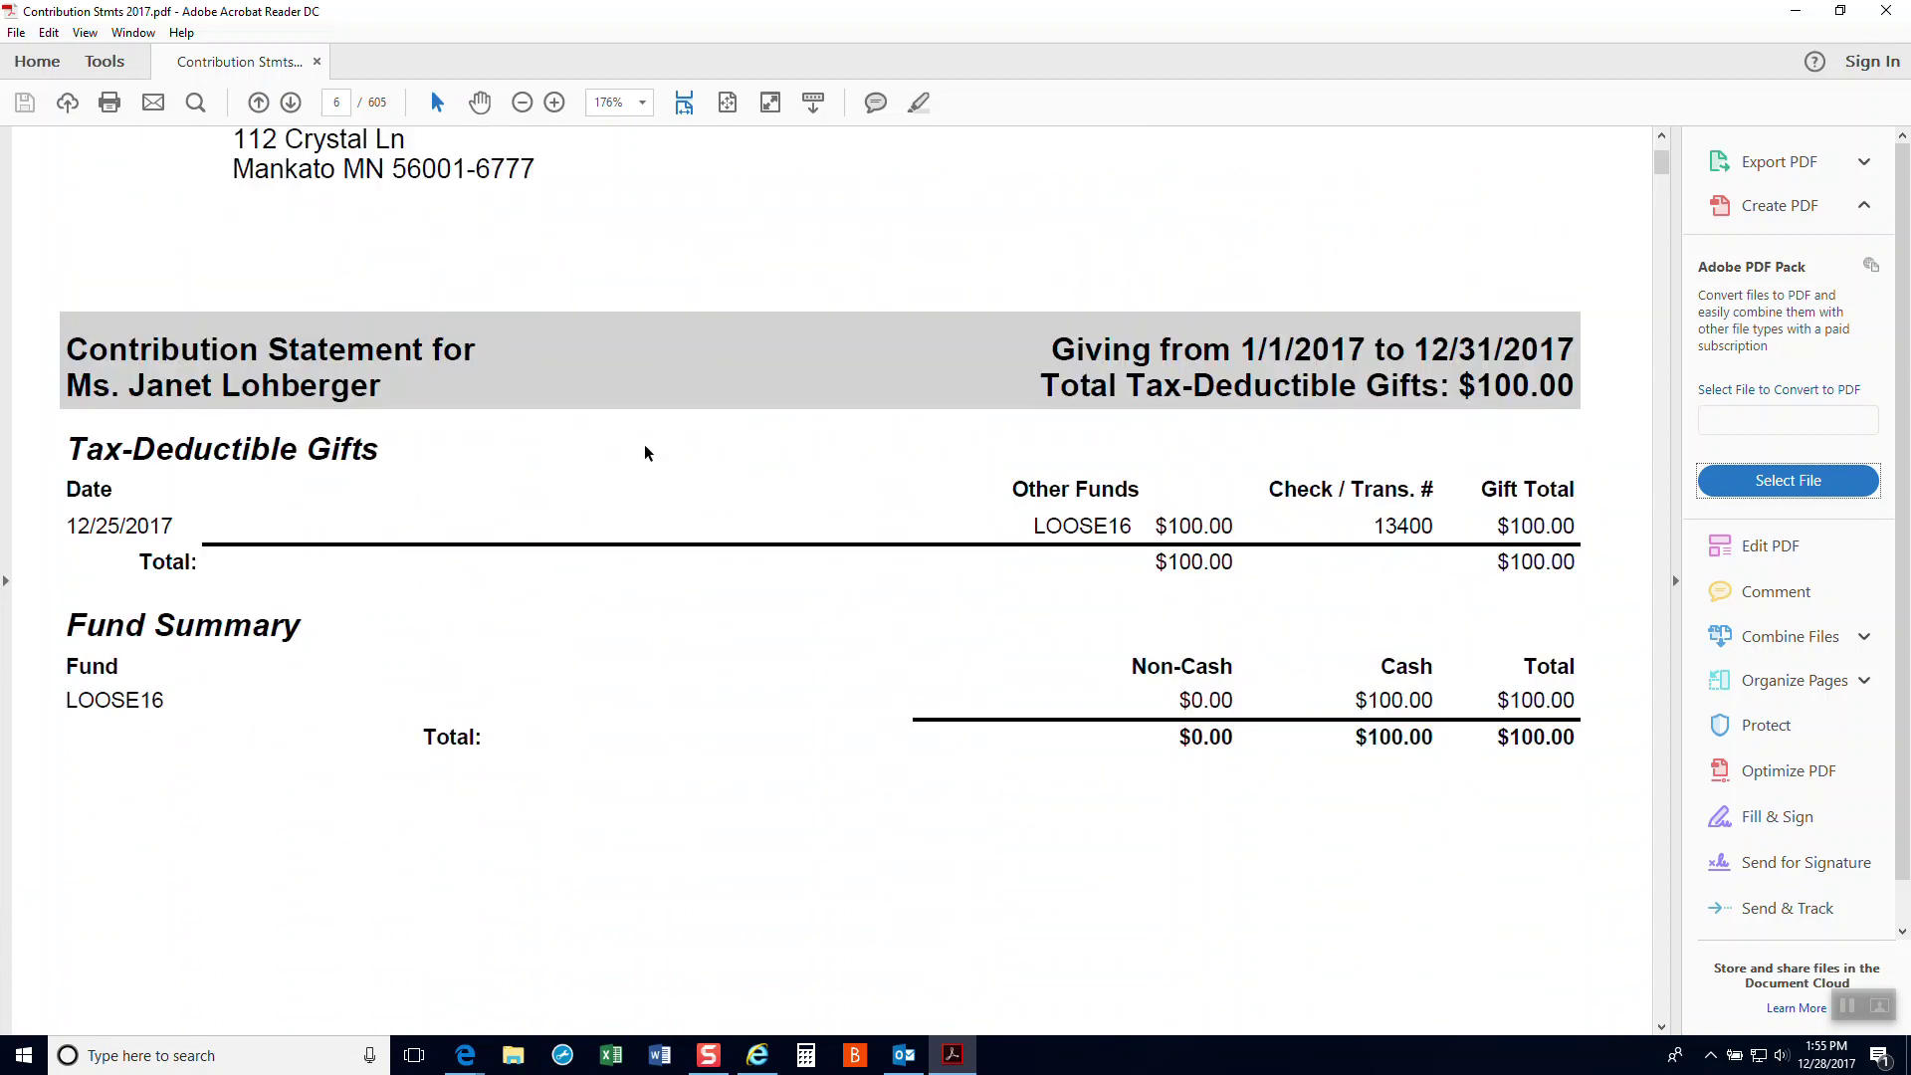
- Reopen Contribution Stmts 2017 and search the donor's surname to jump to page 5
click(1886, 10)
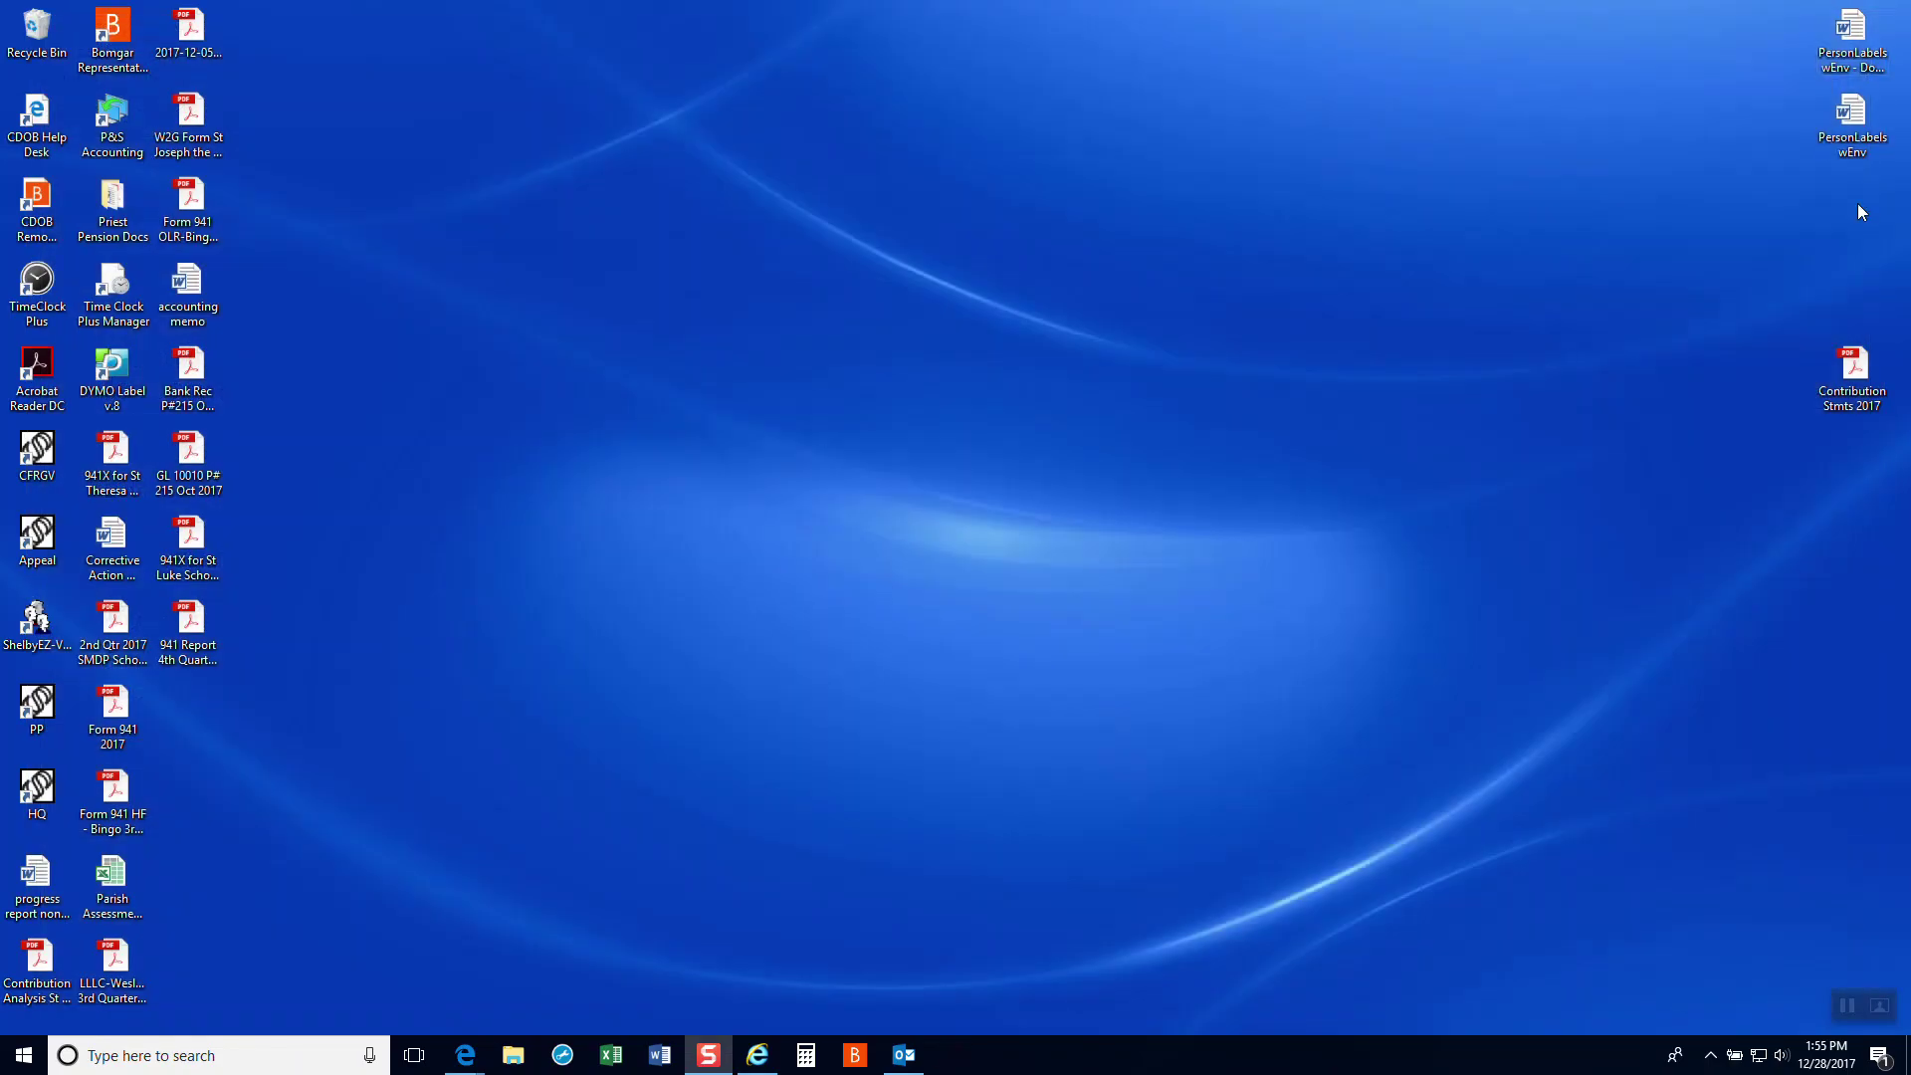
double_click(1852, 370)
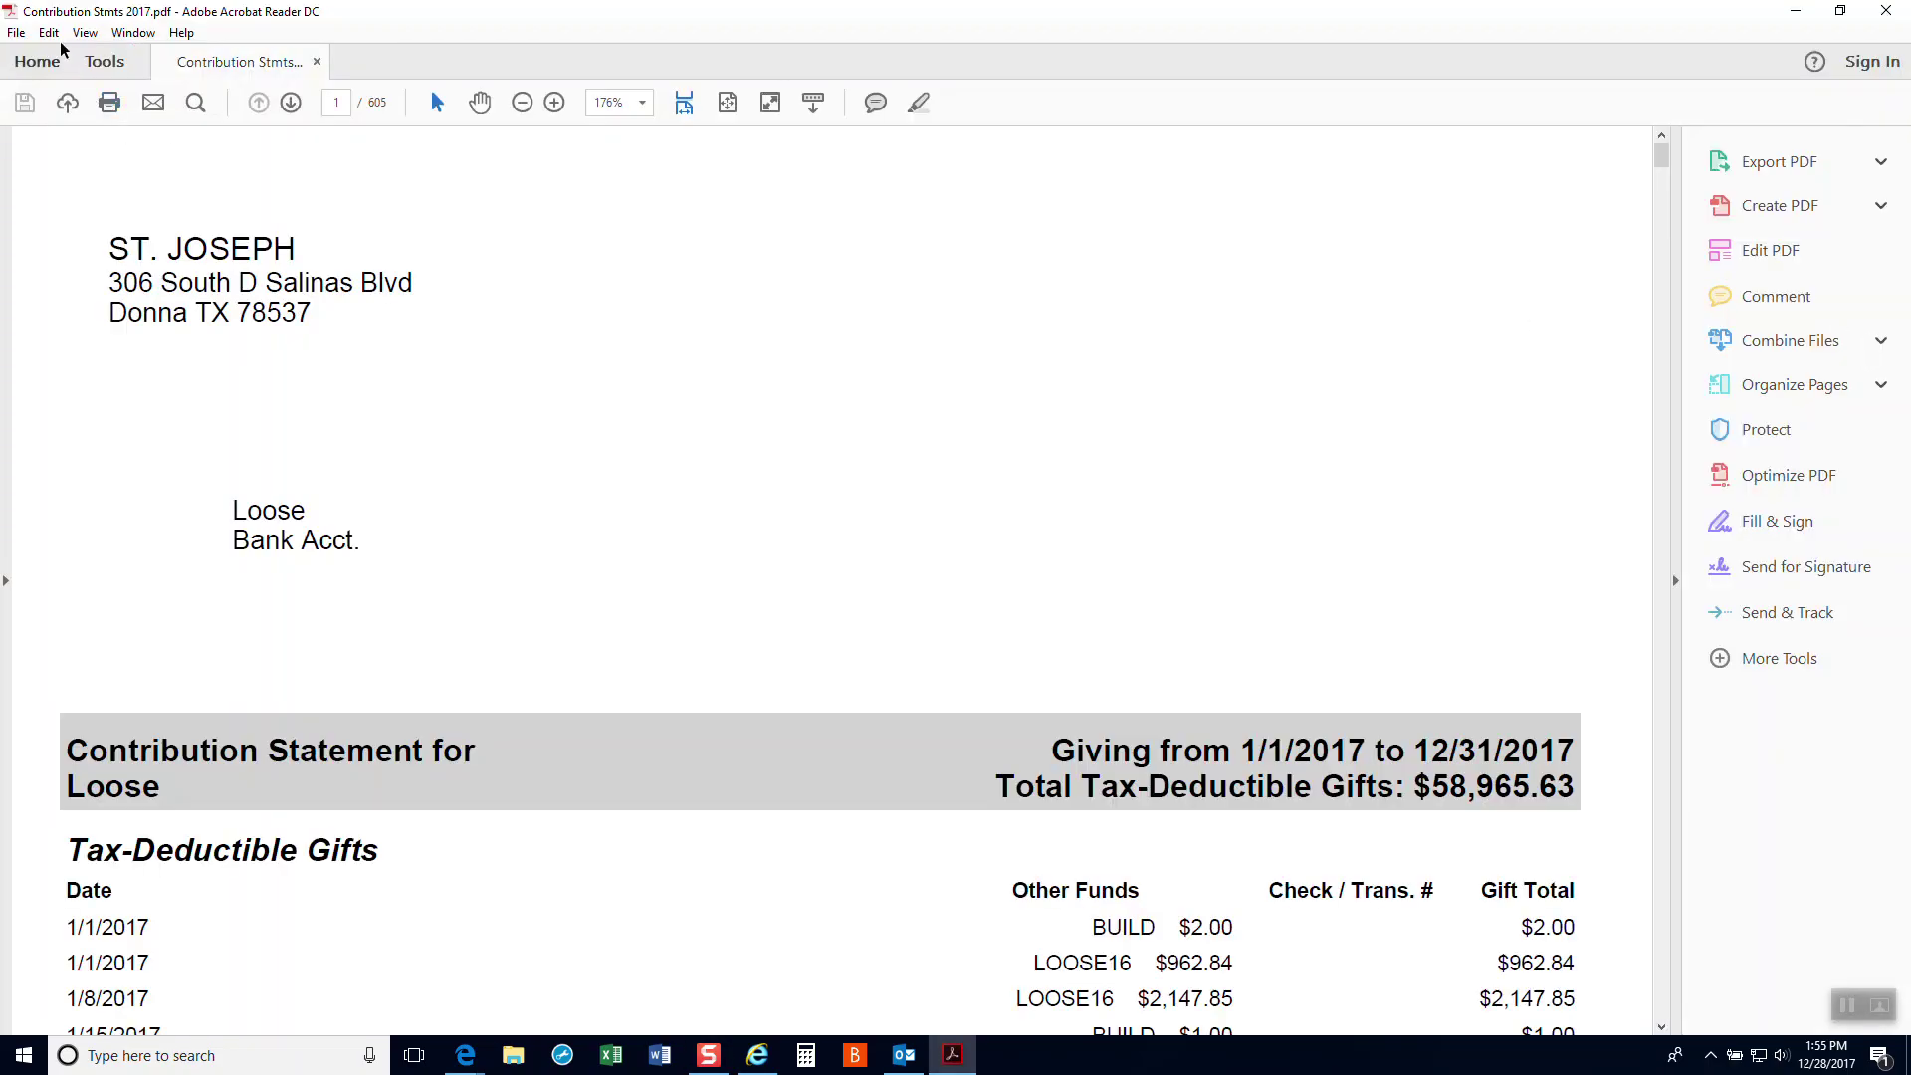
click(49, 33)
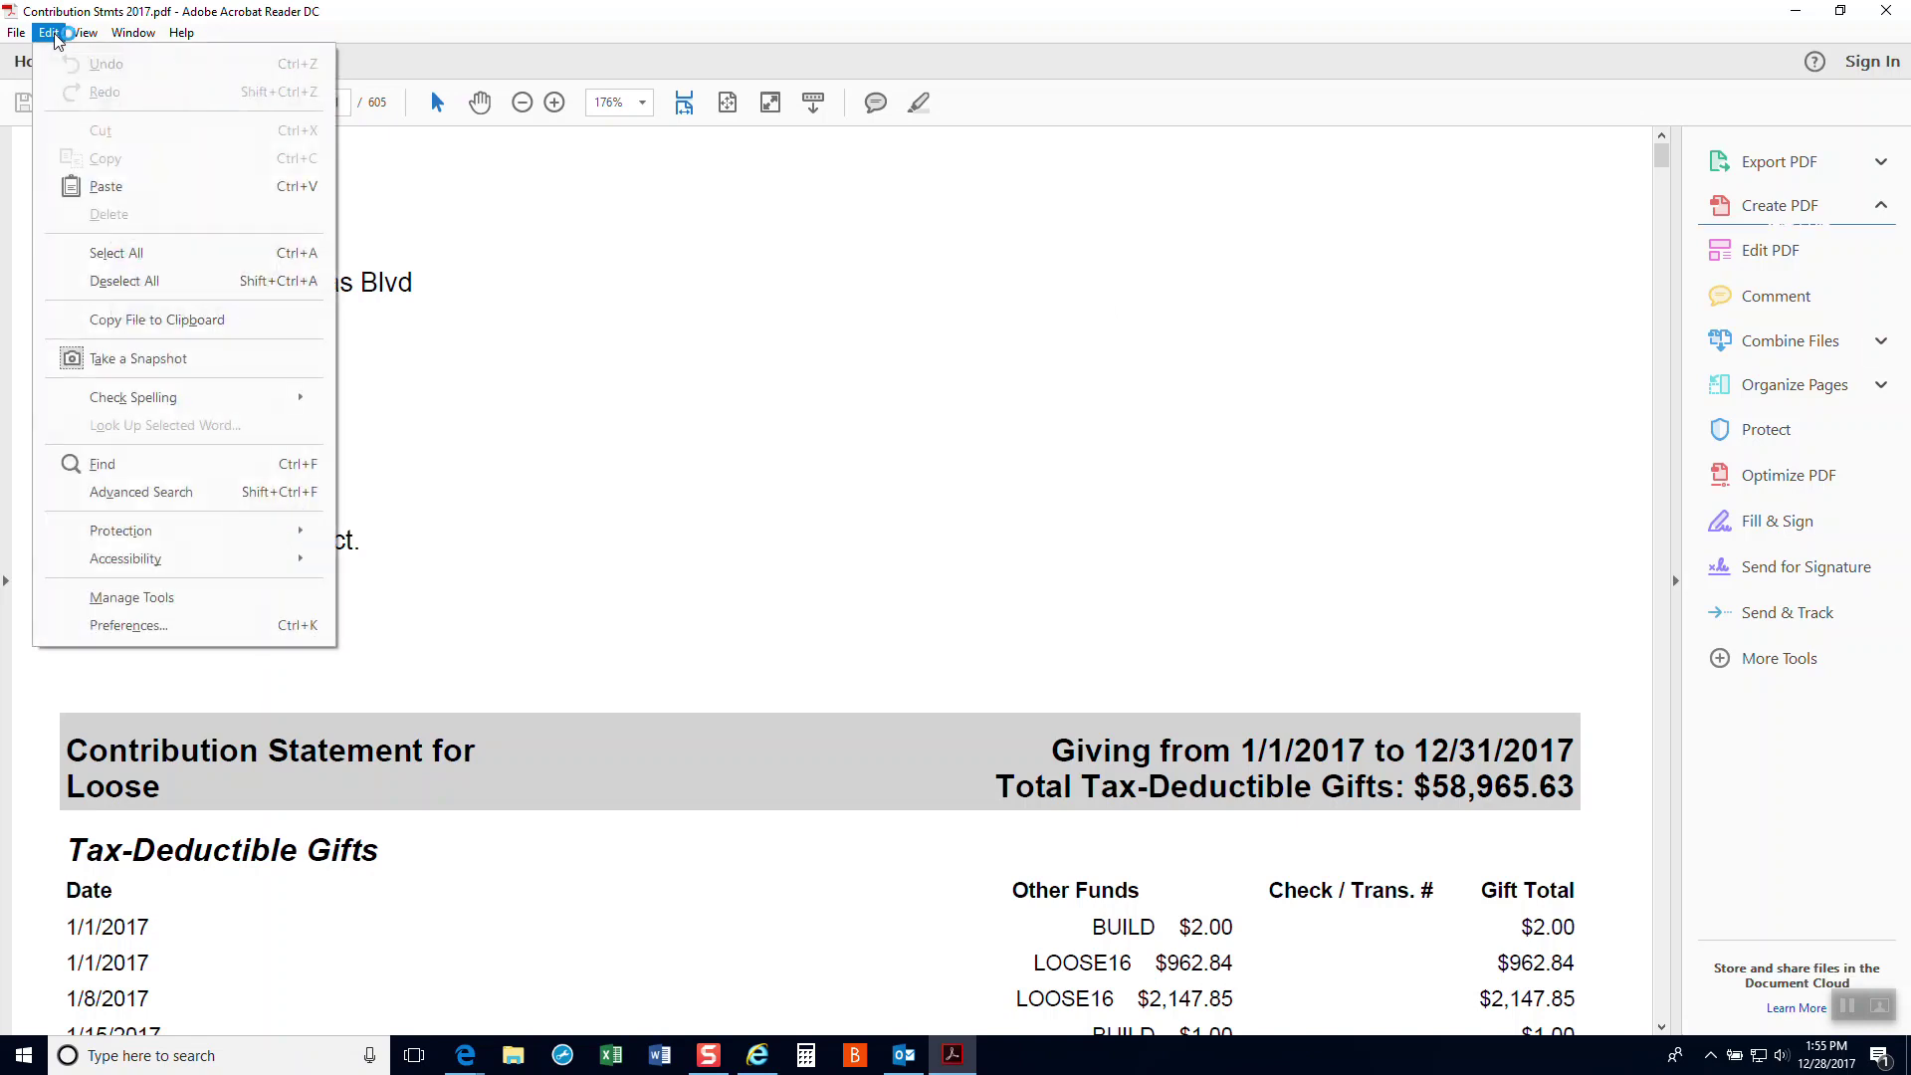
click(112, 464)
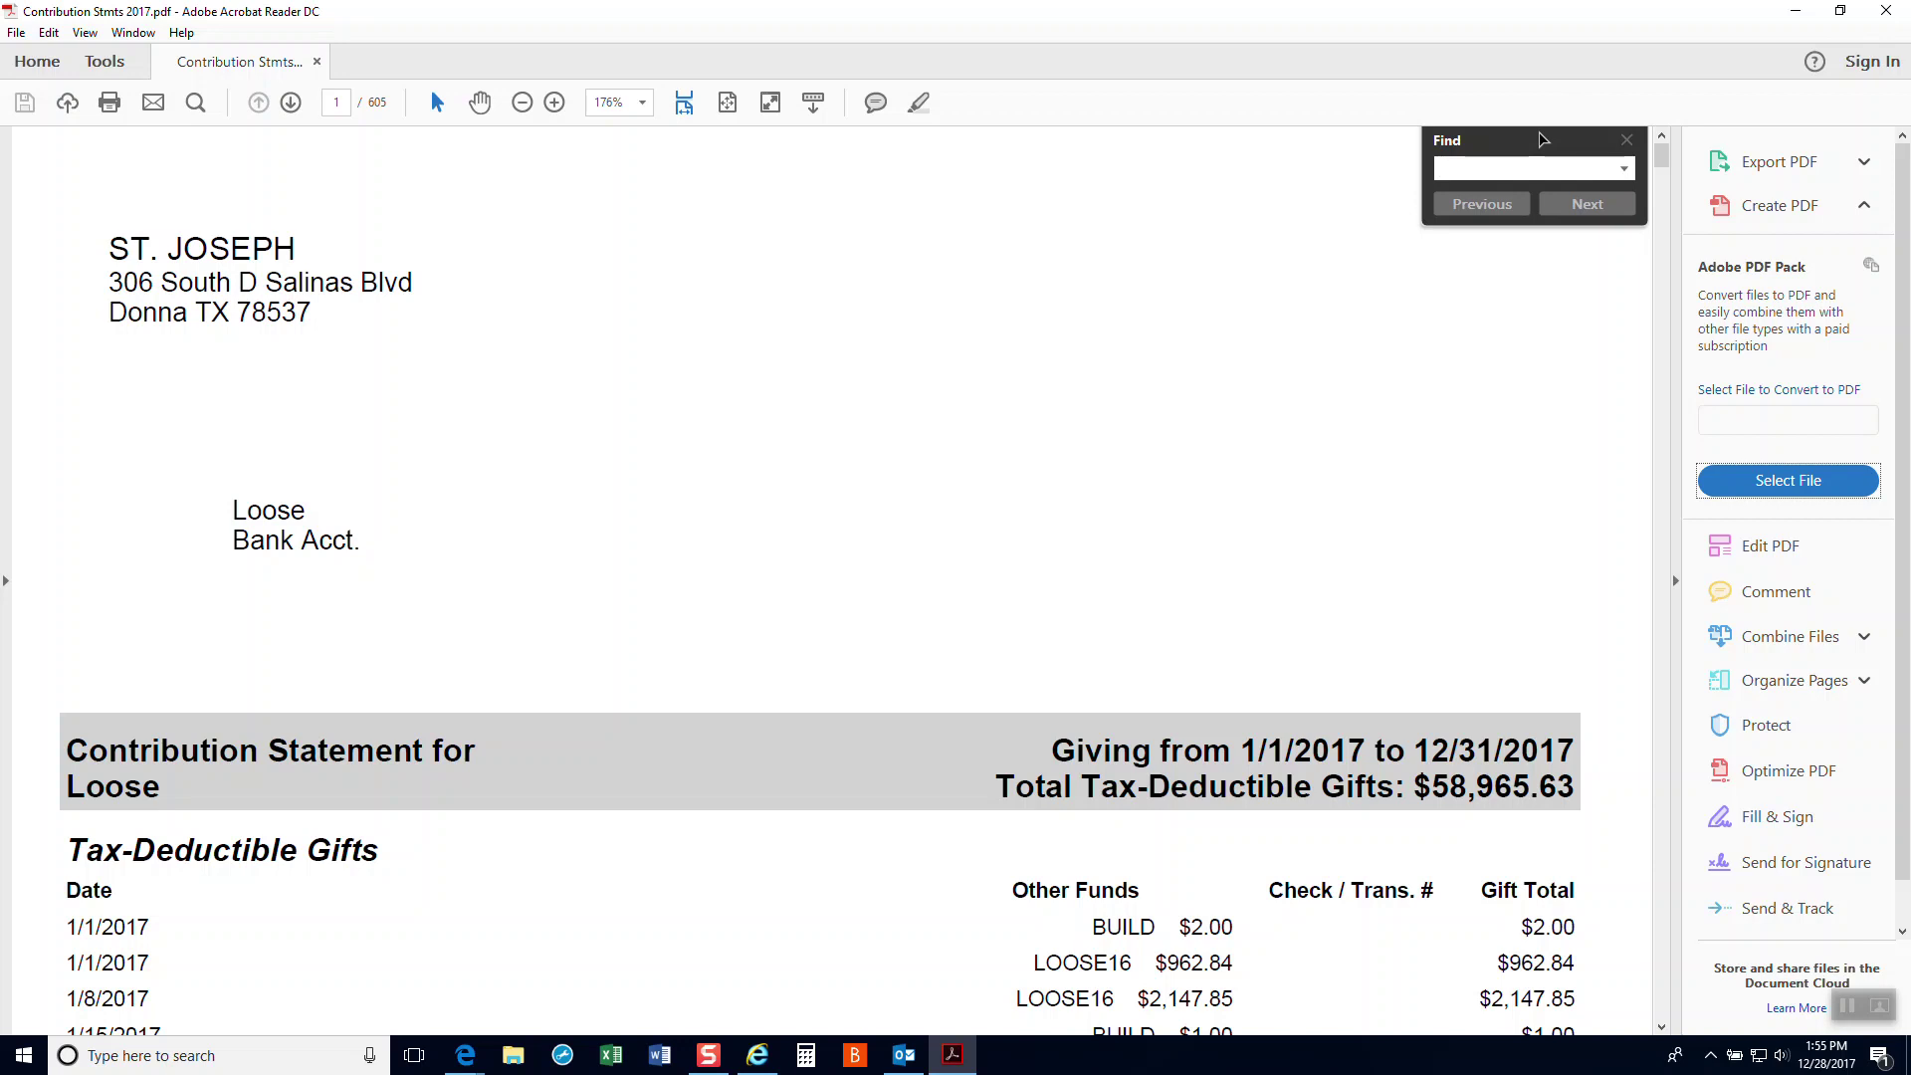
text(chappa)
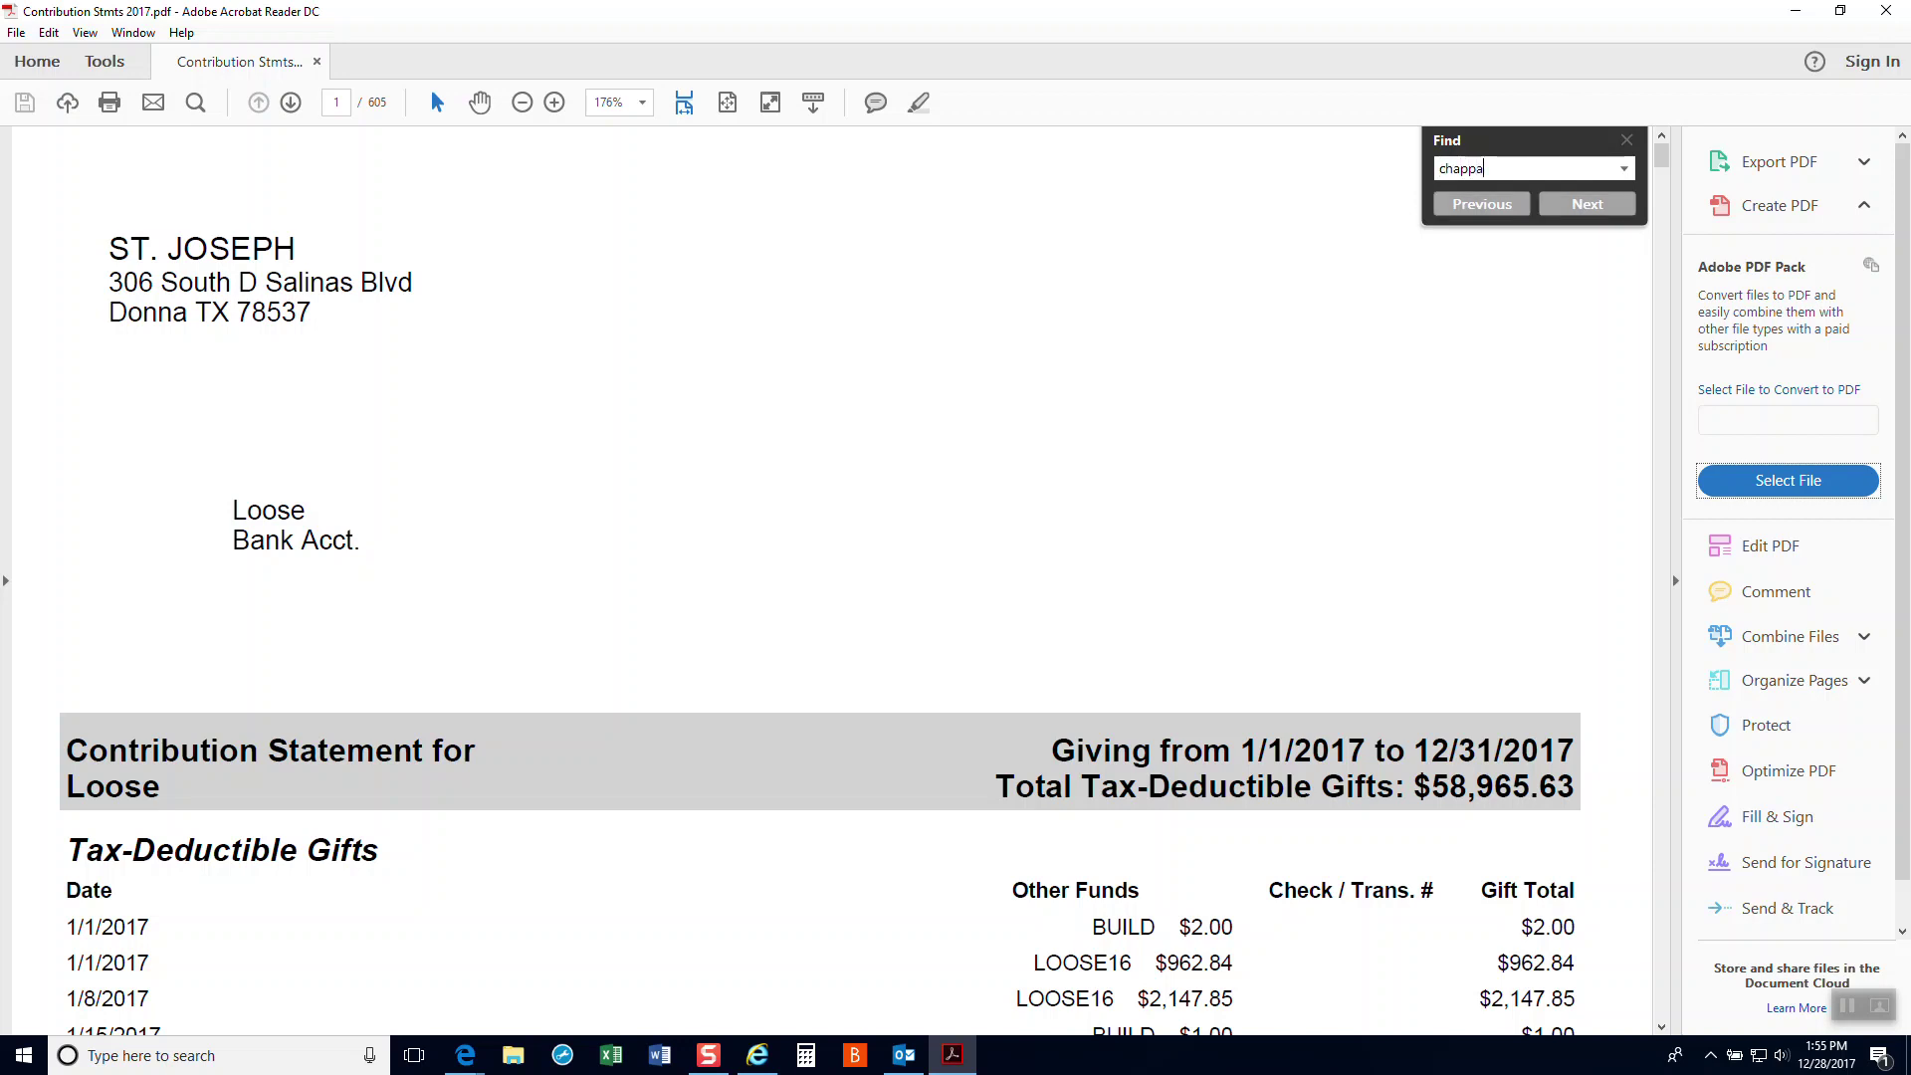
click(1604, 209)
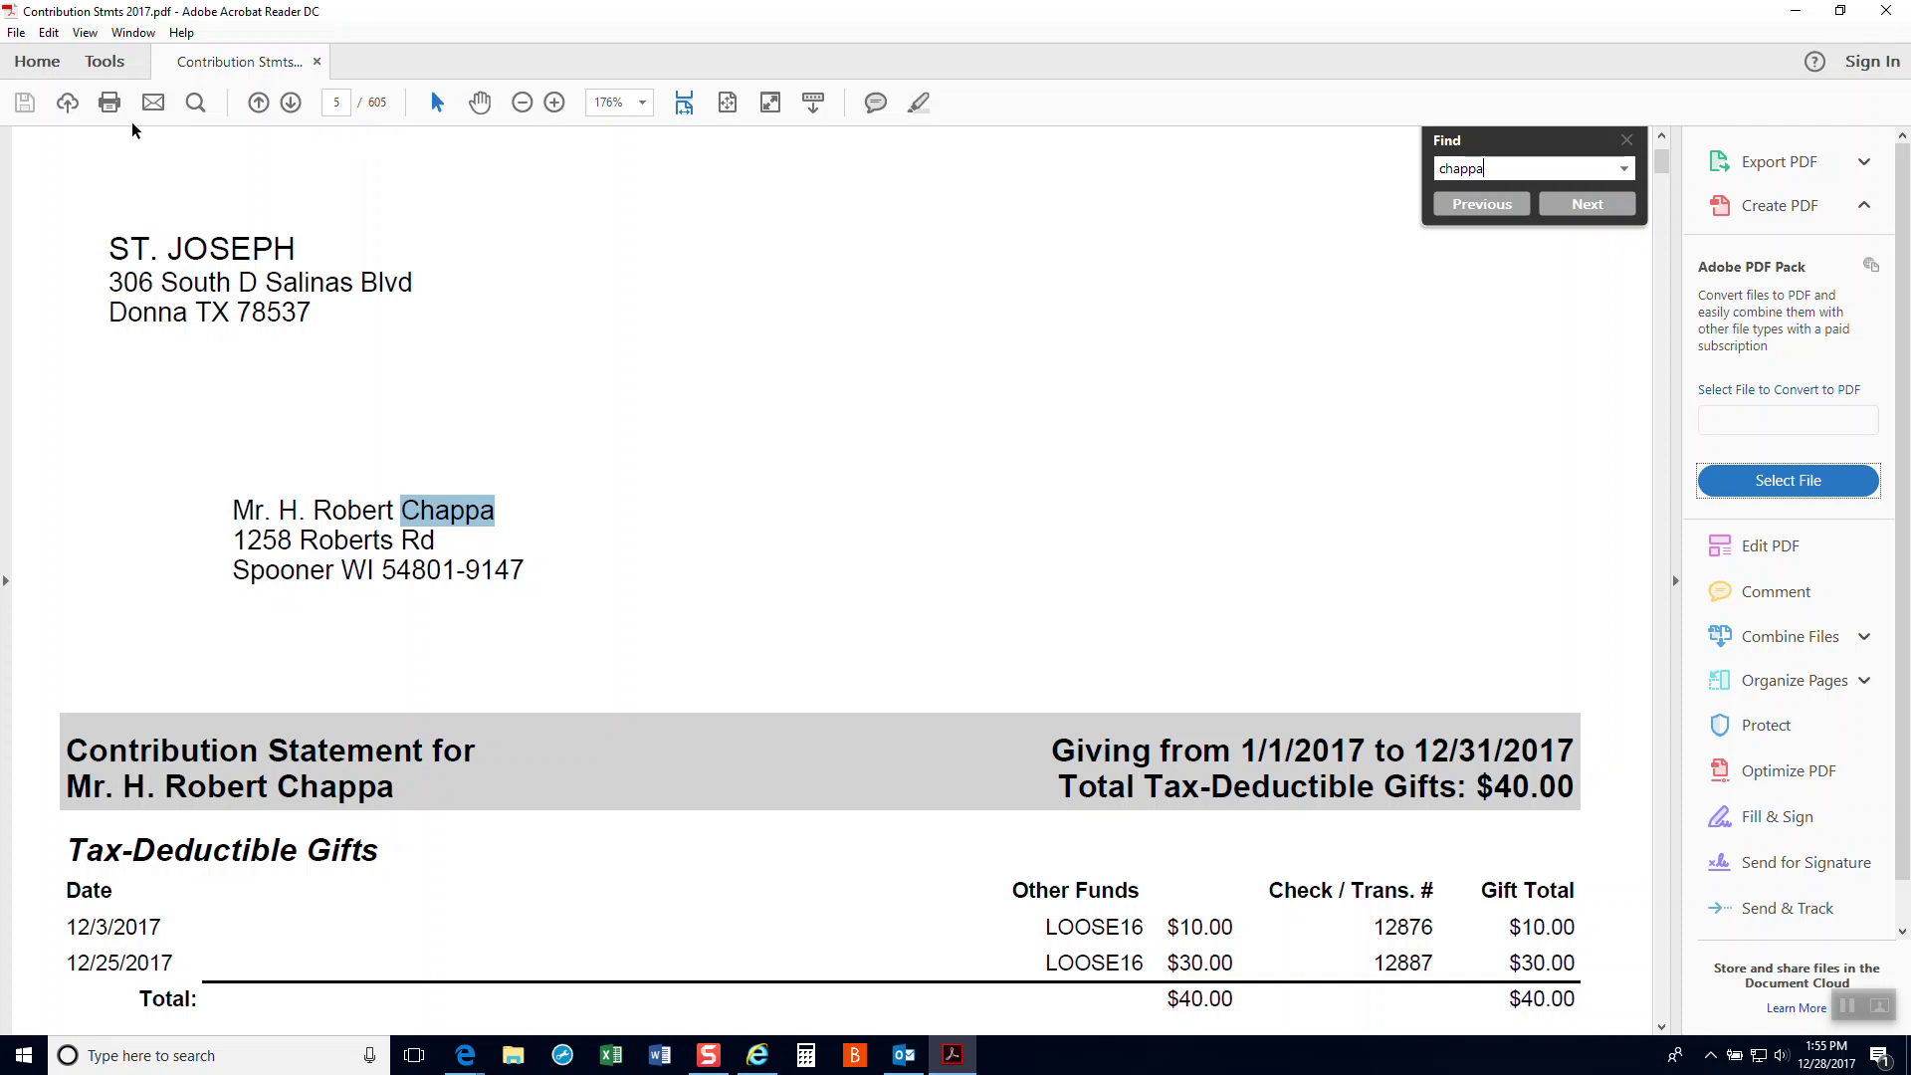
click(16, 32)
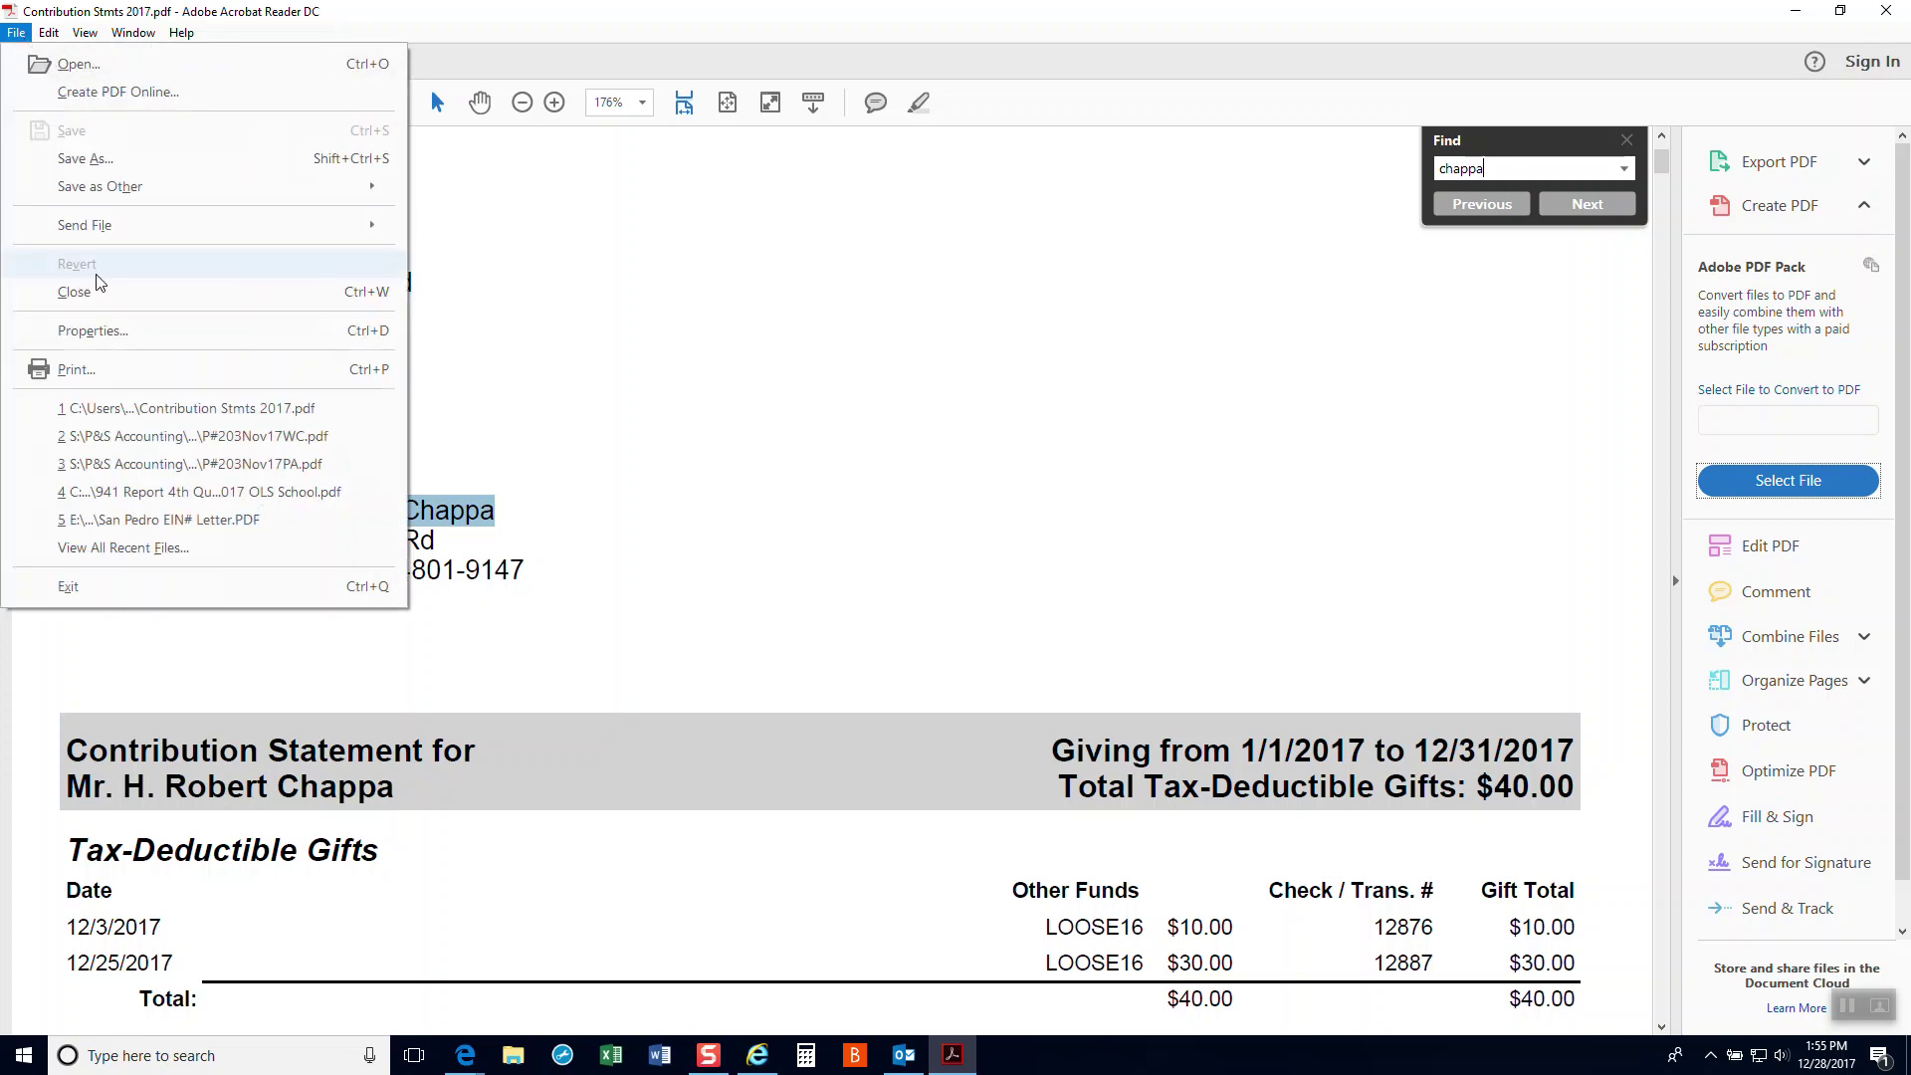
click(85, 370)
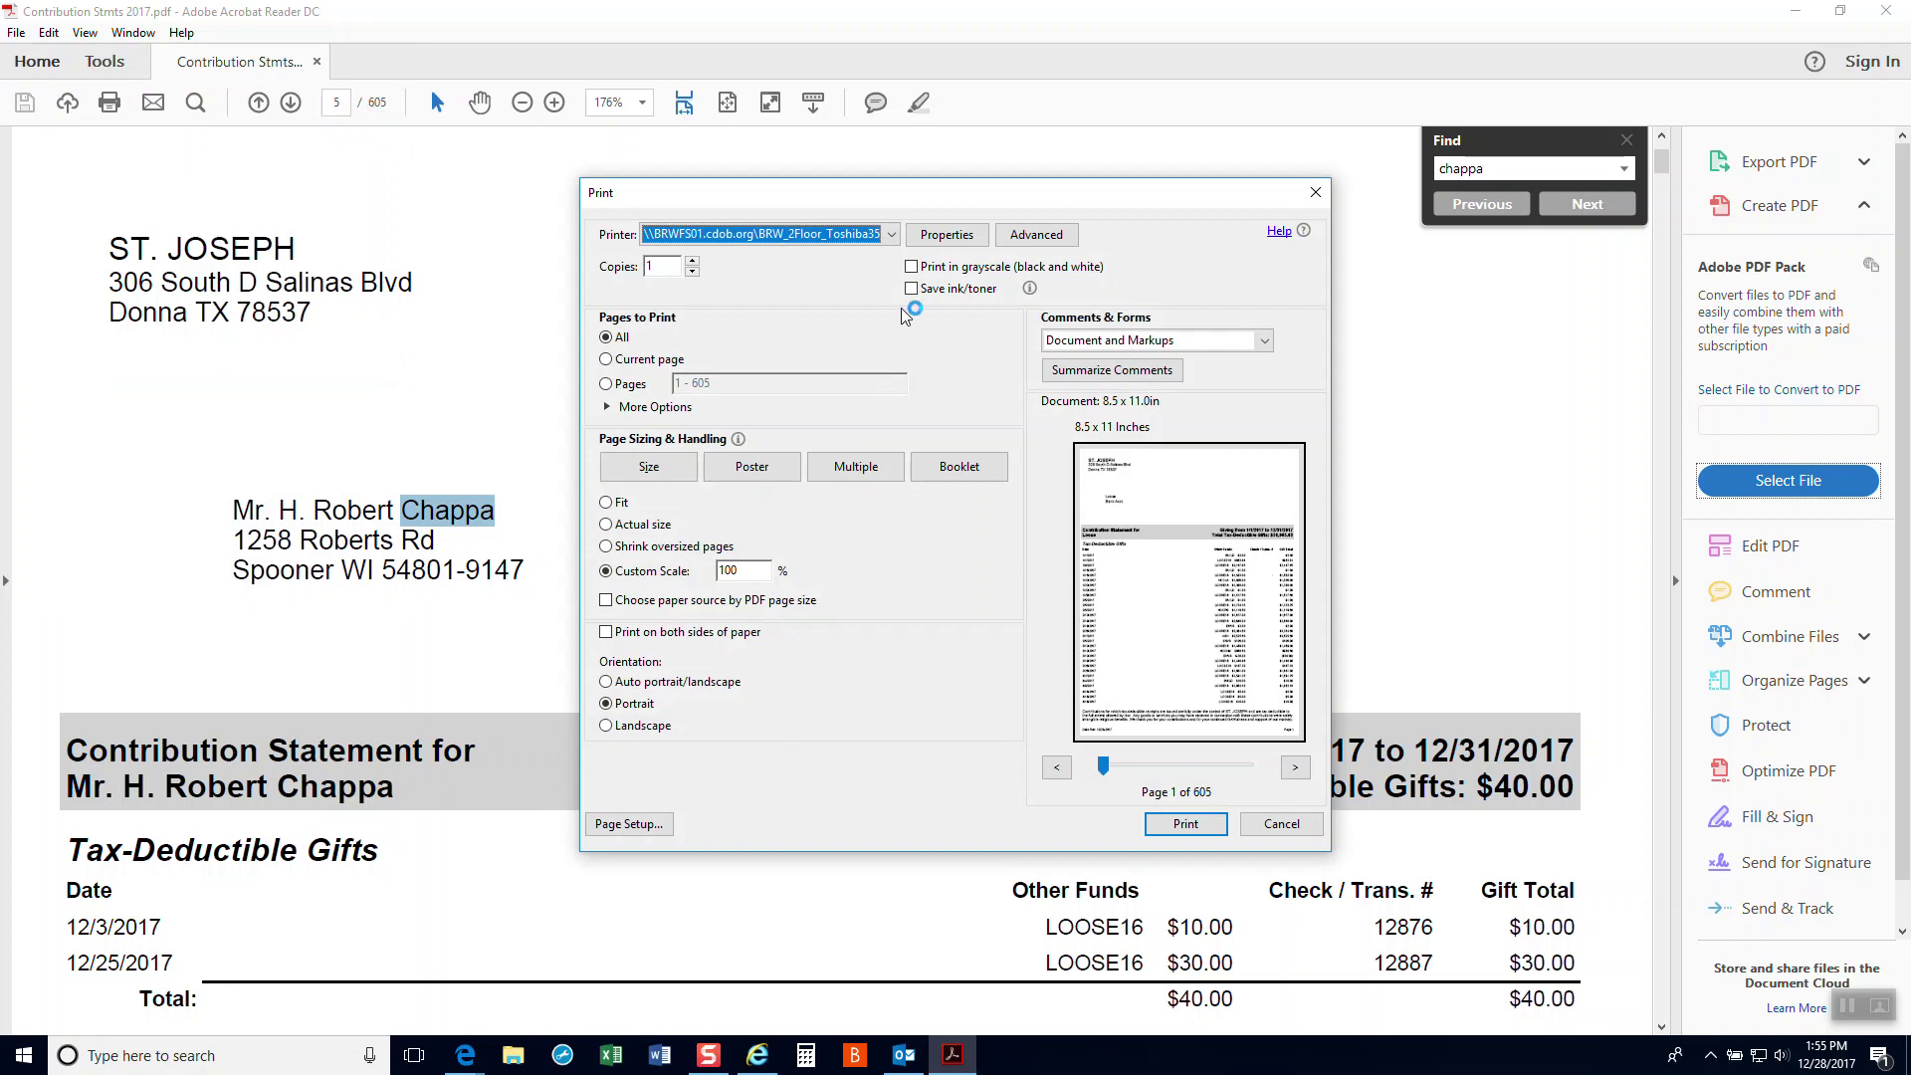
click(631, 384)
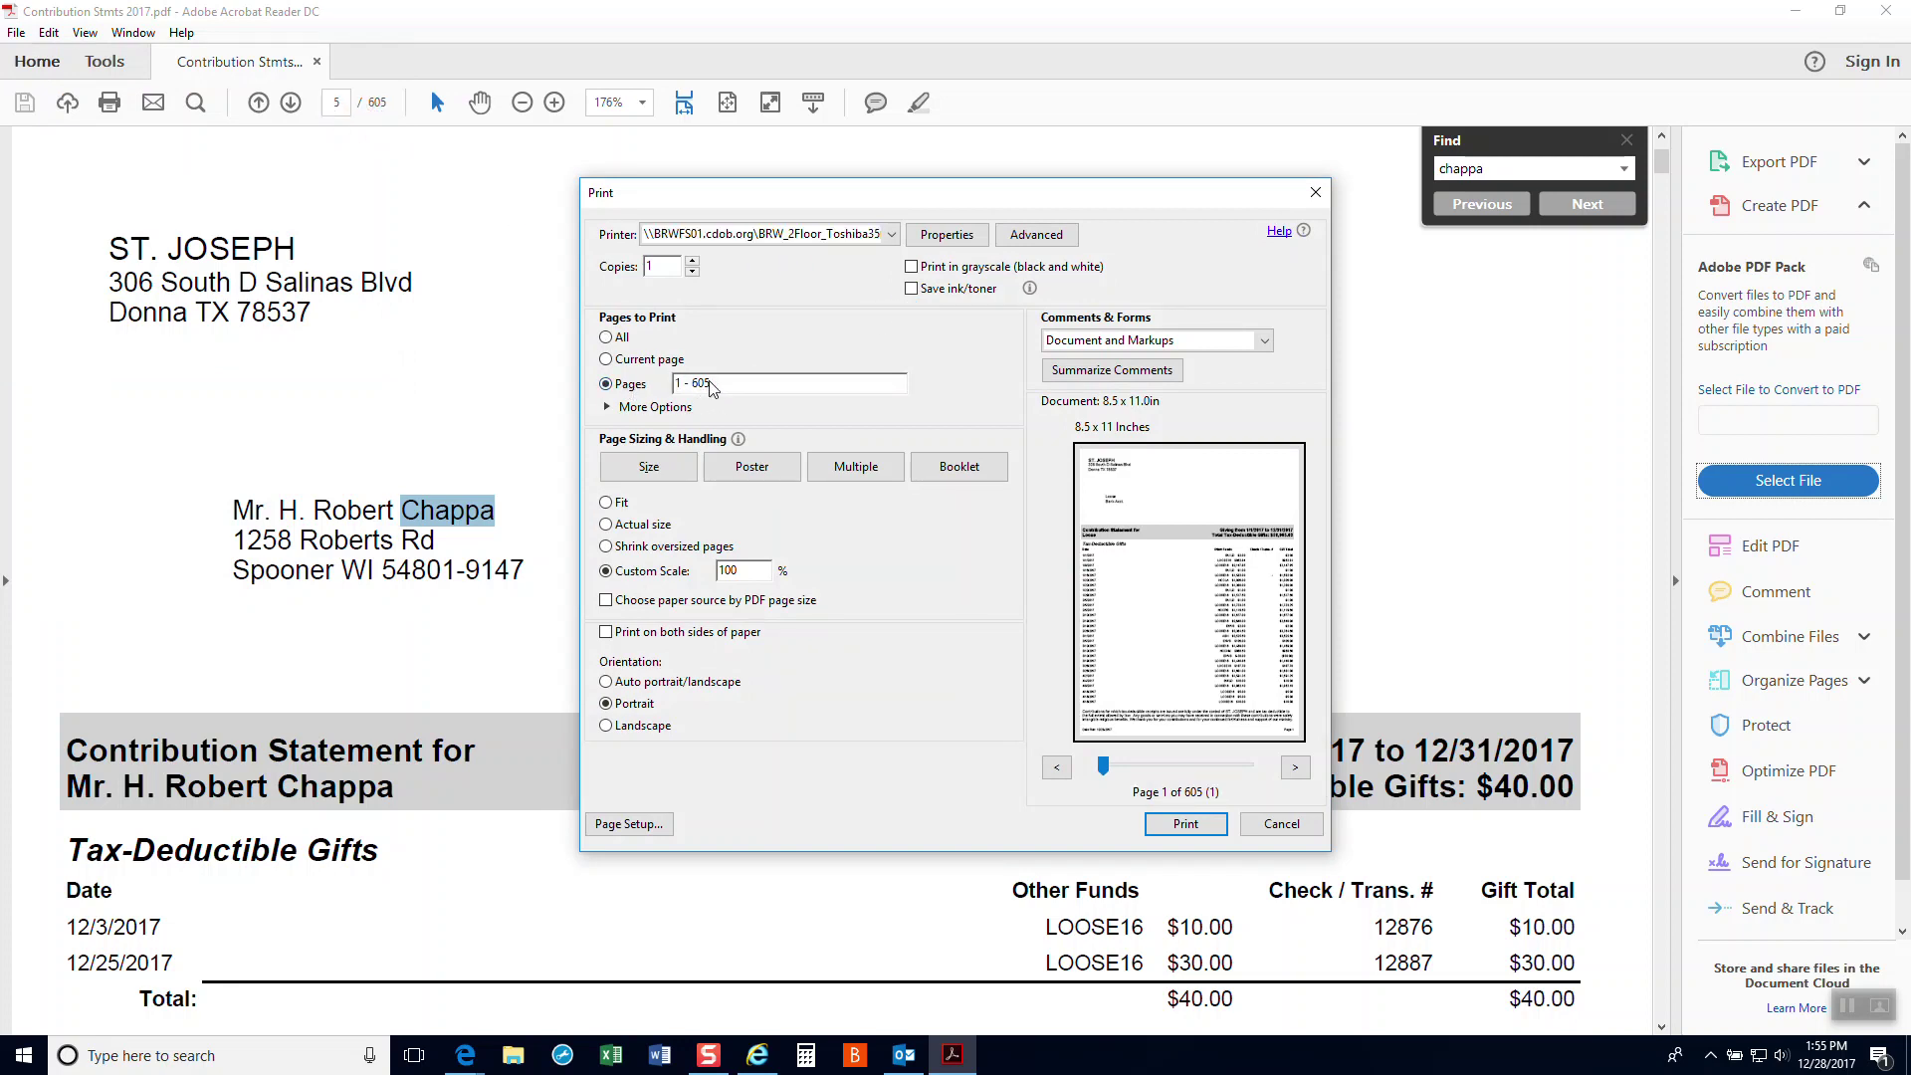
key(BackSpace)
key(BackSpace)
key(BackSpace)
key(BackSpace)
key(BackSpace)
key(BackSpace)
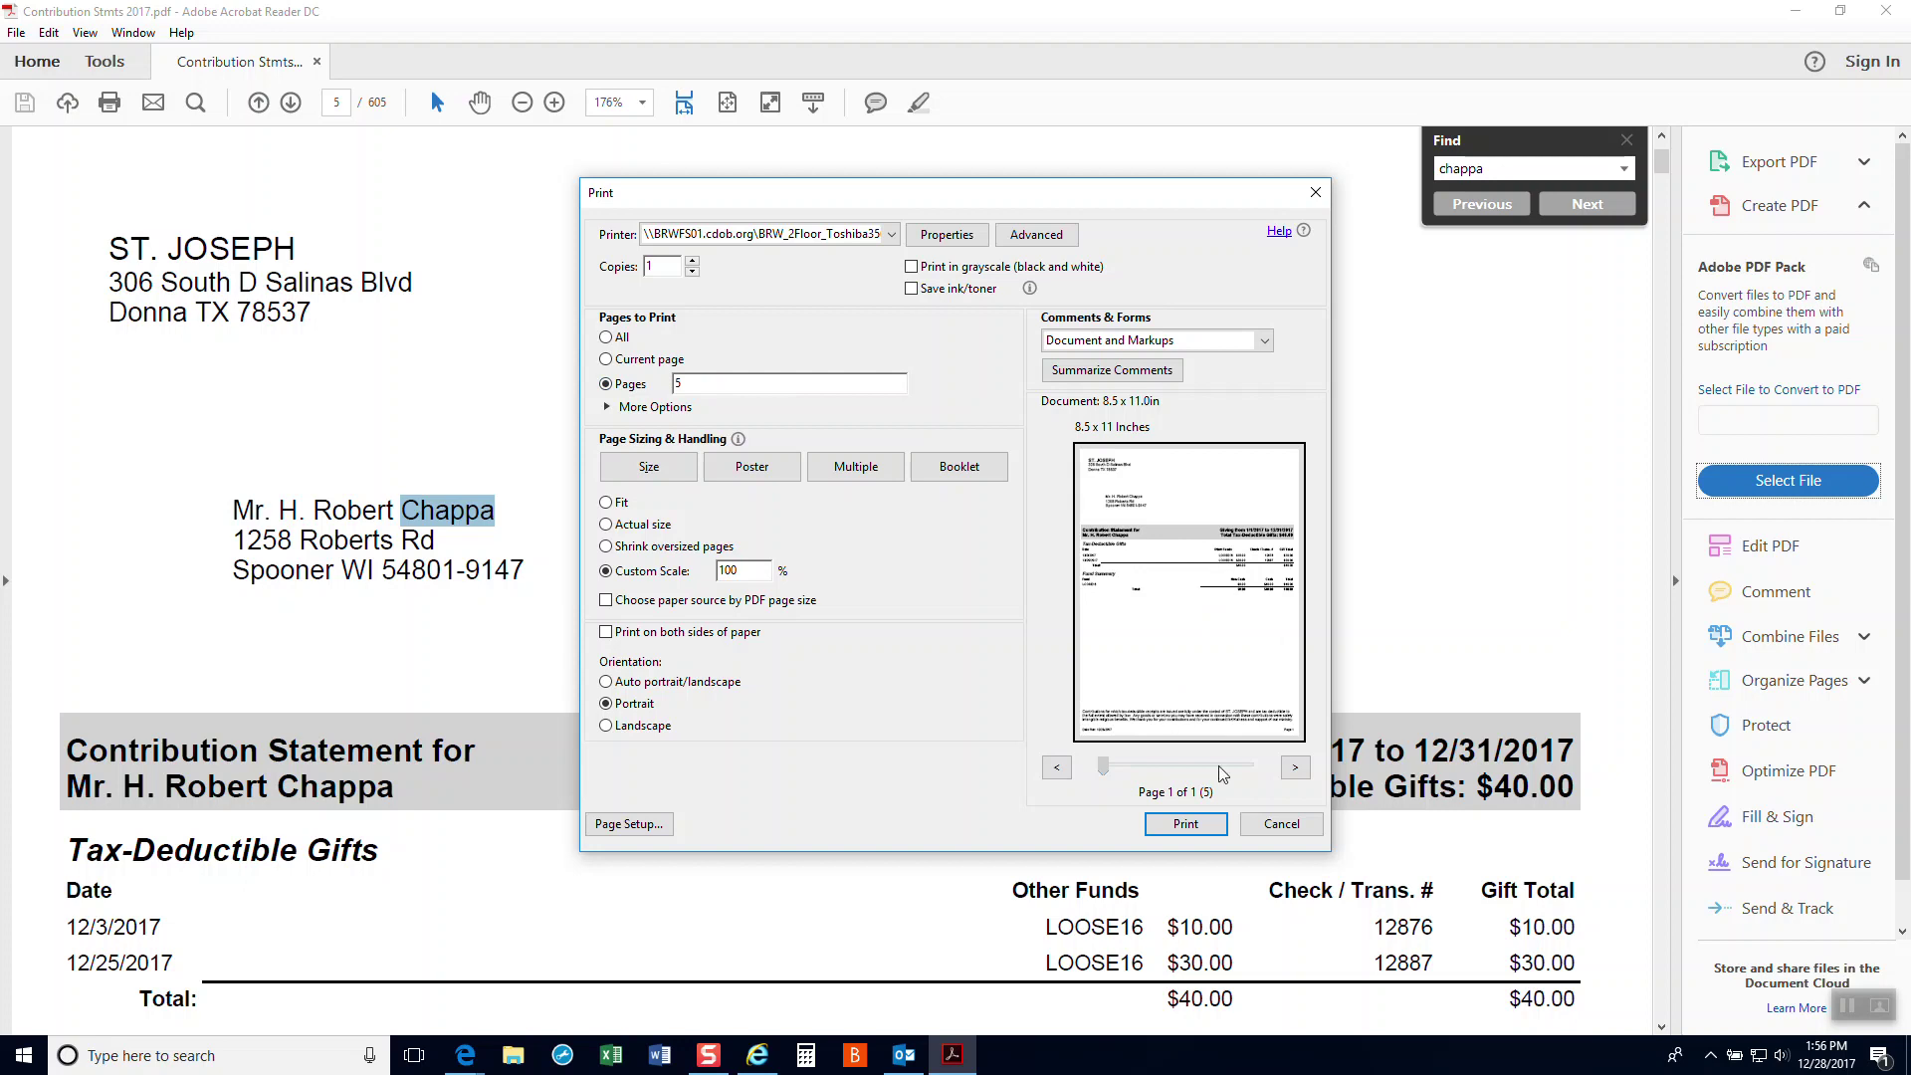
click(1282, 822)
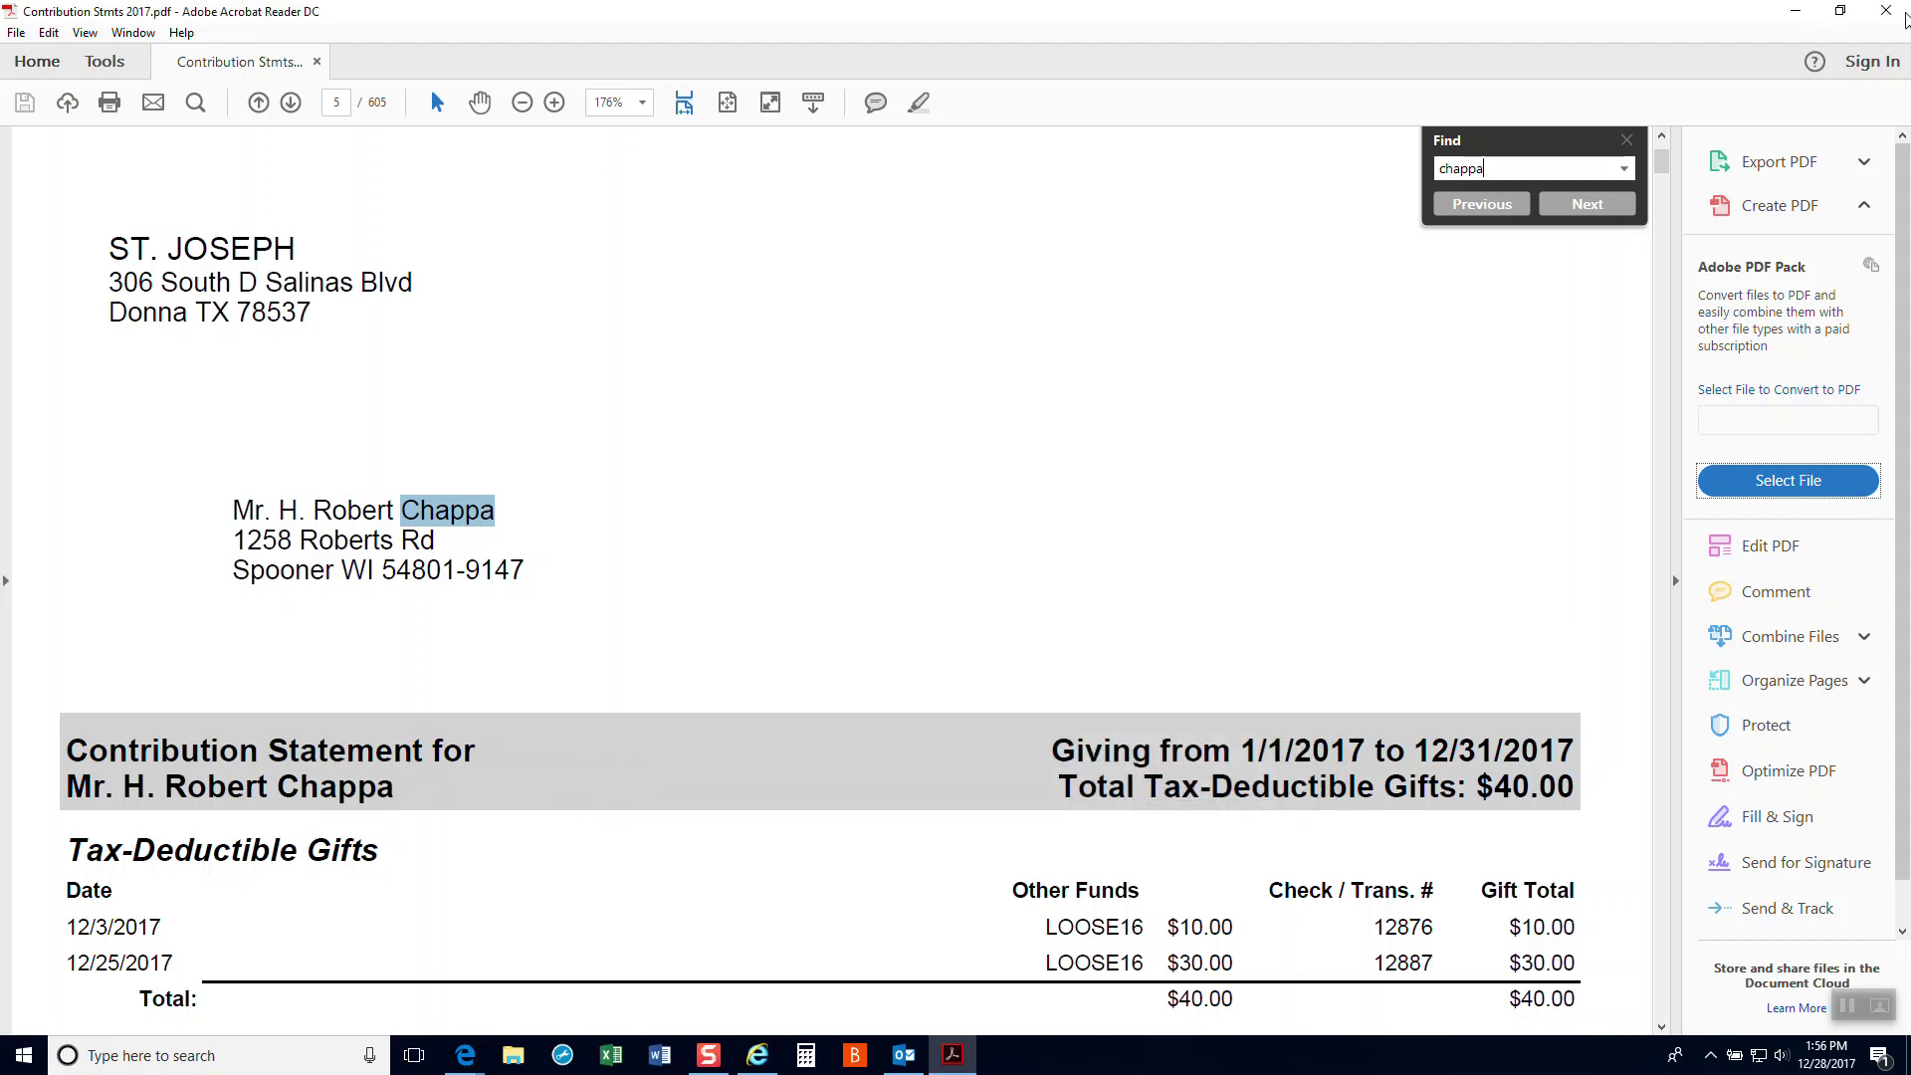
- Close the statements PDF and the old Five Funds report window
click(1887, 11)
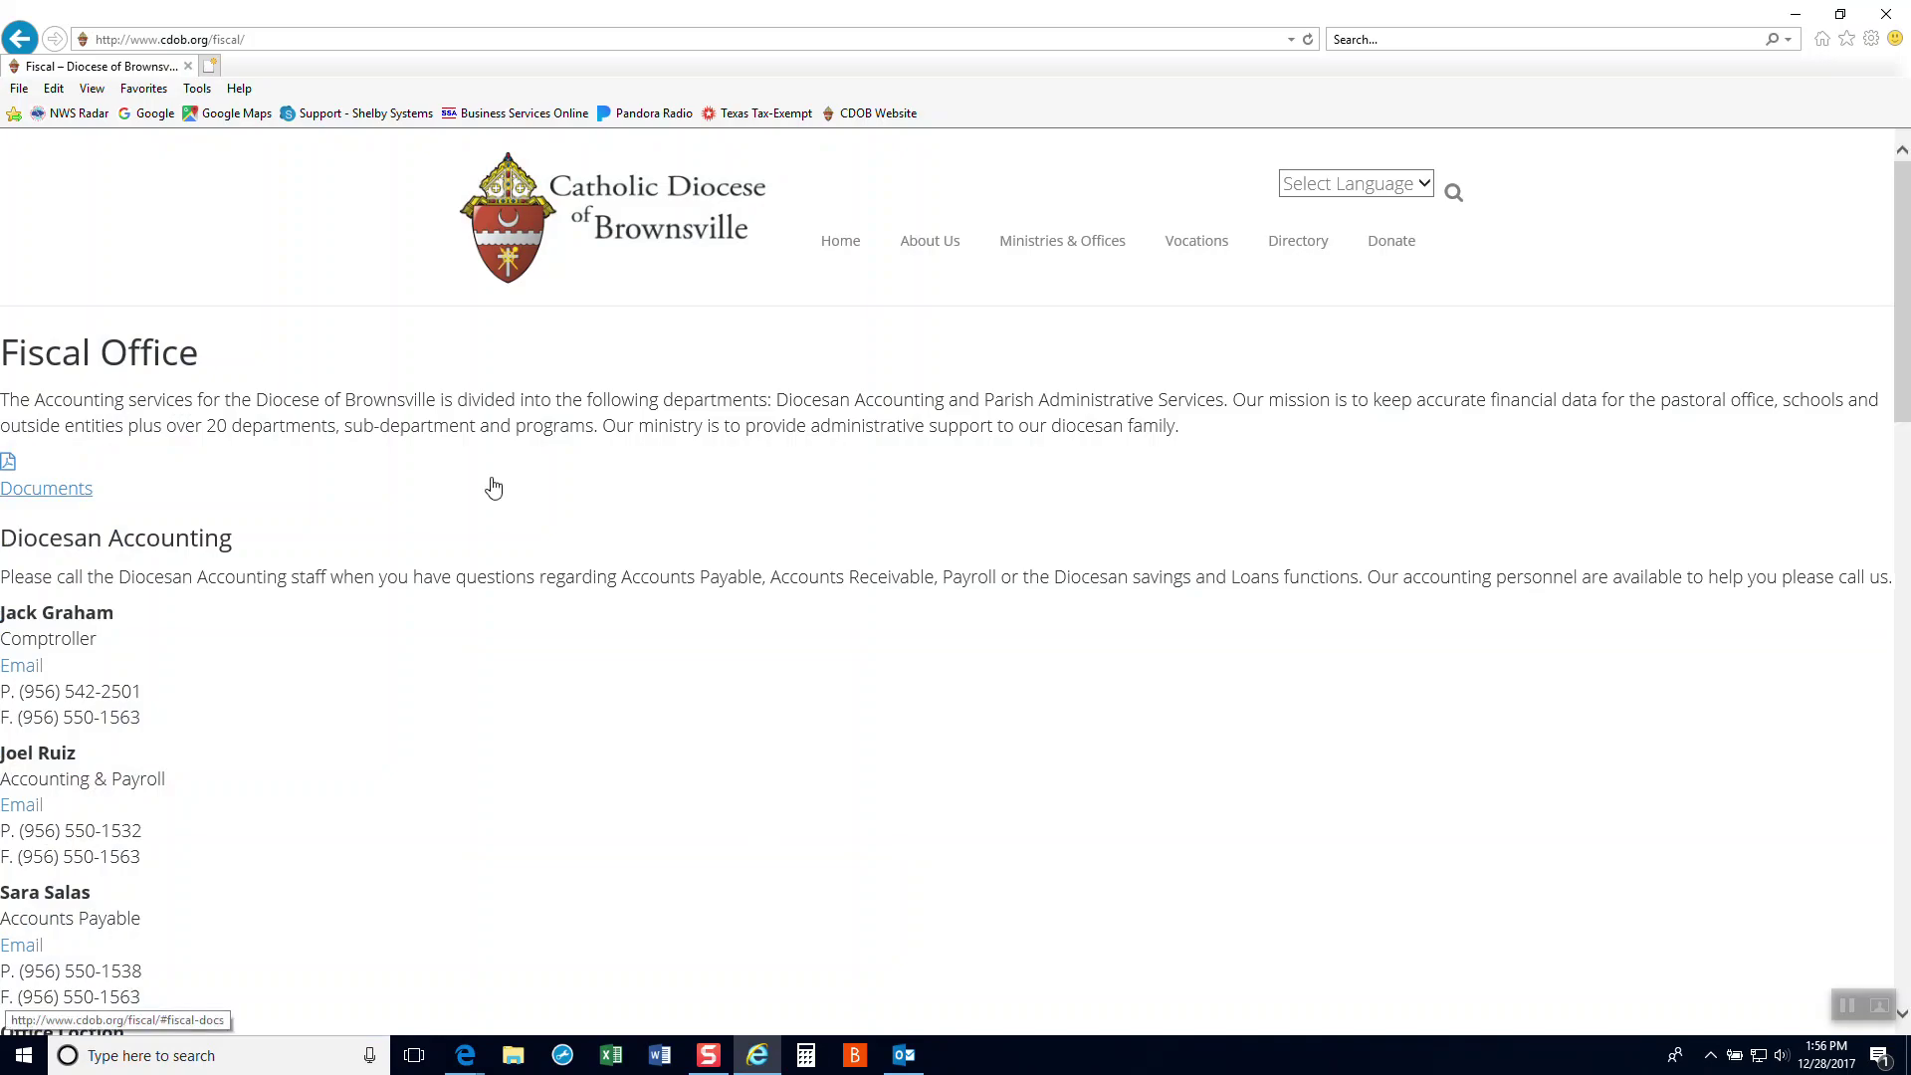
click(465, 1055)
click(554, 902)
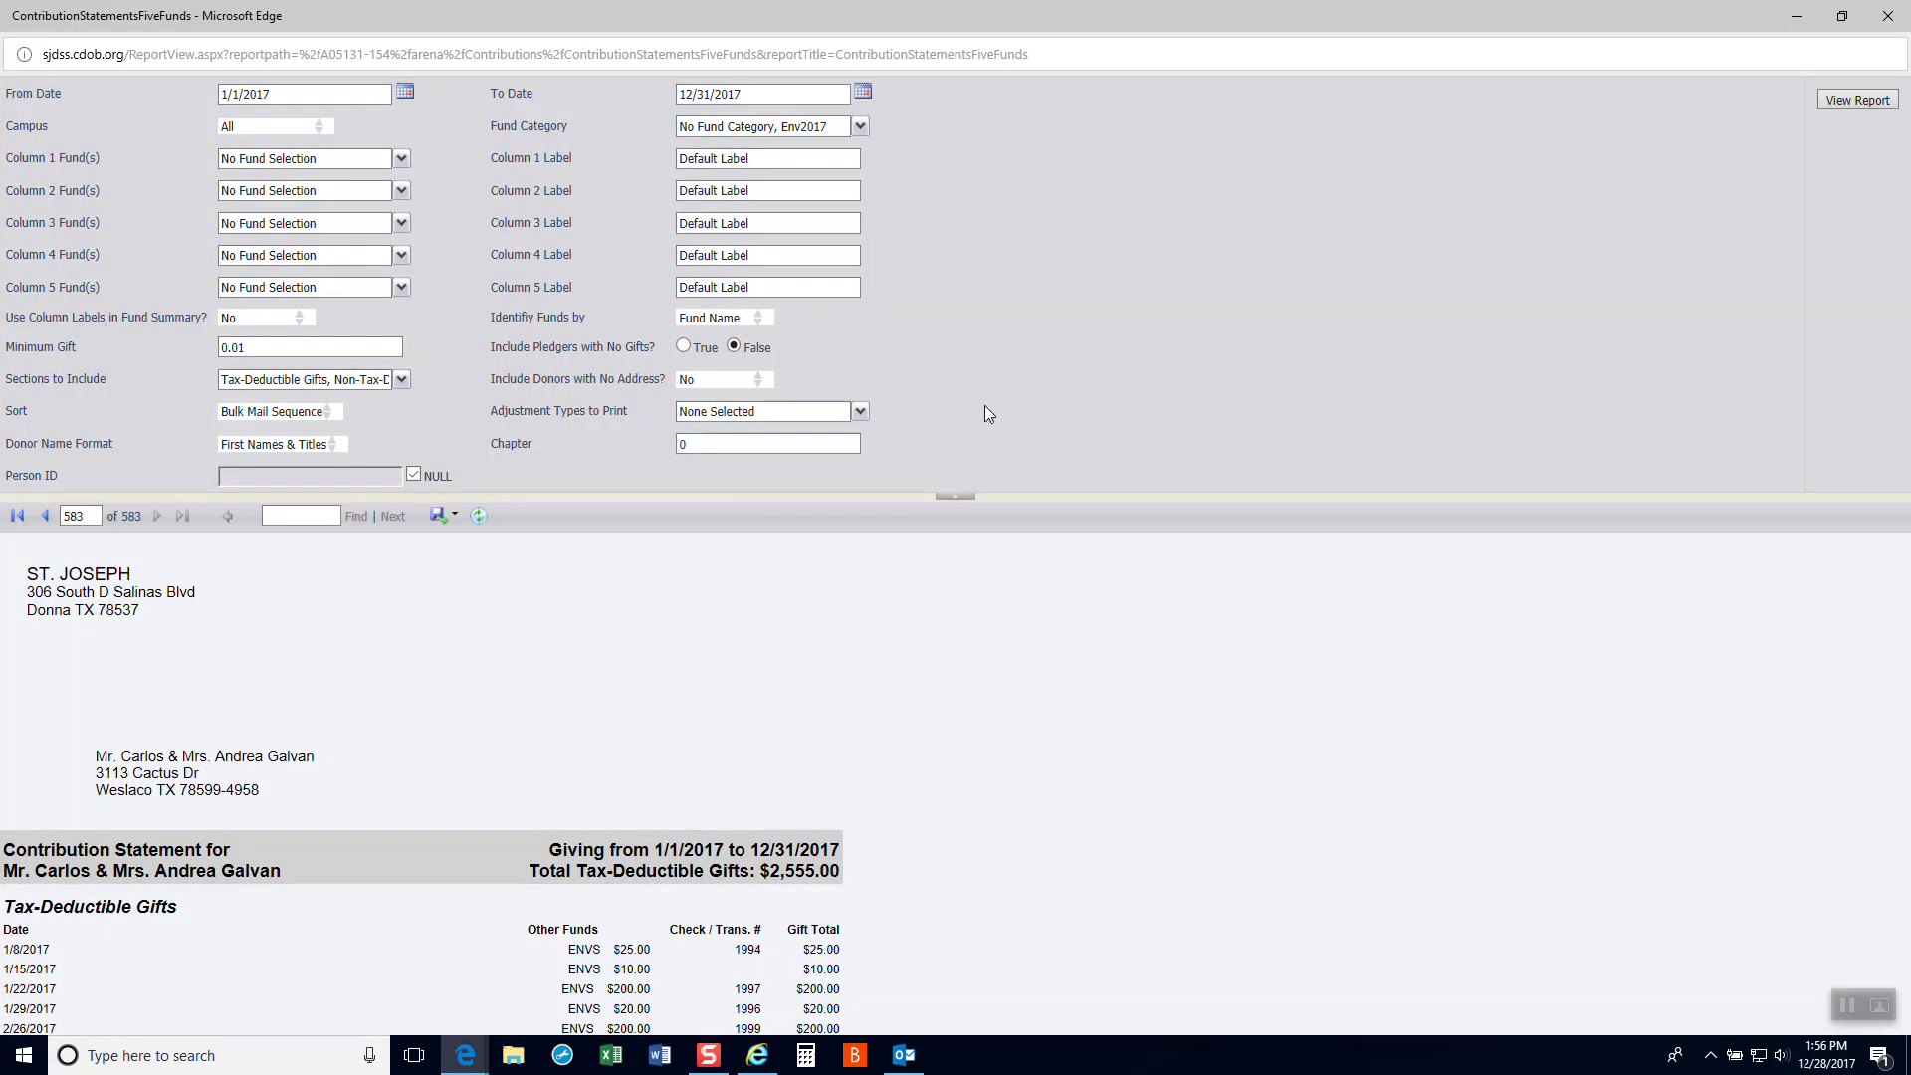
click(1888, 17)
click(465, 1055)
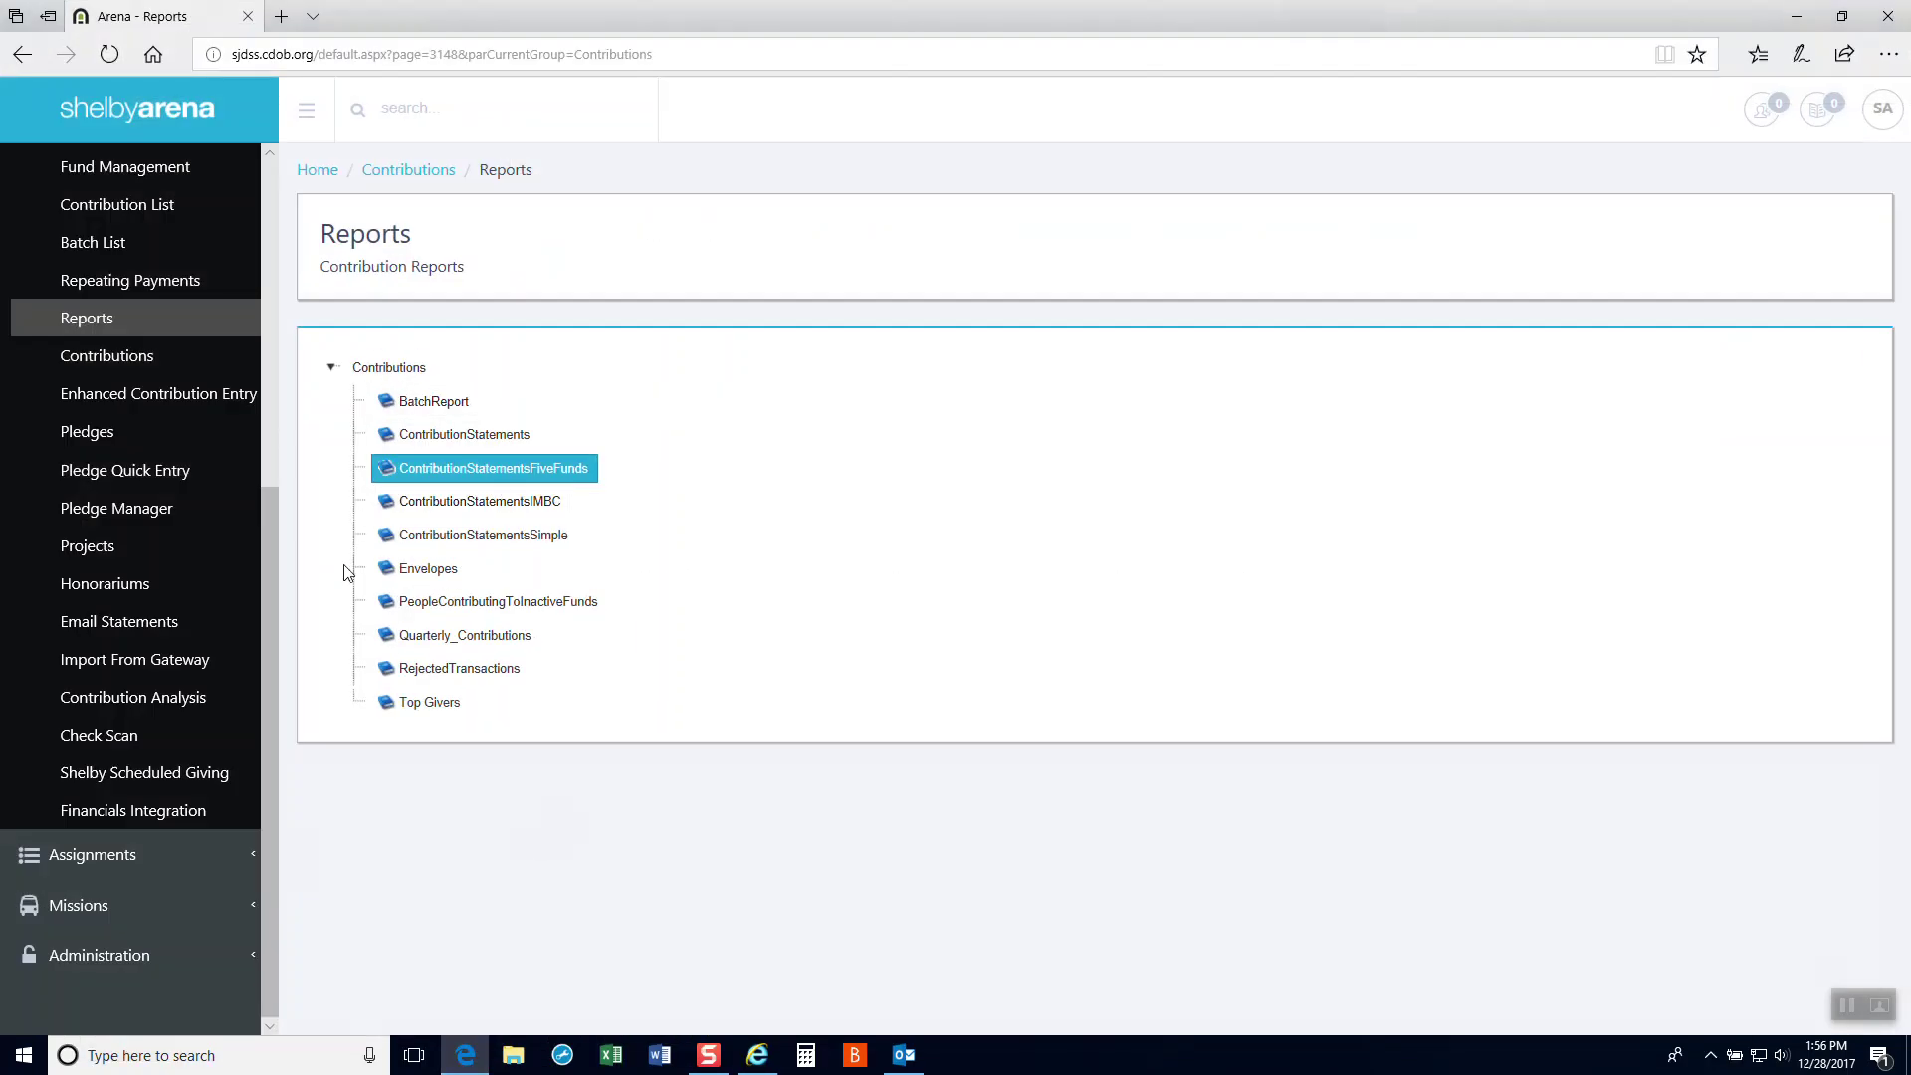
- Collapse Contributions, expand Membership and go to the White Pages person search
click(260, 692)
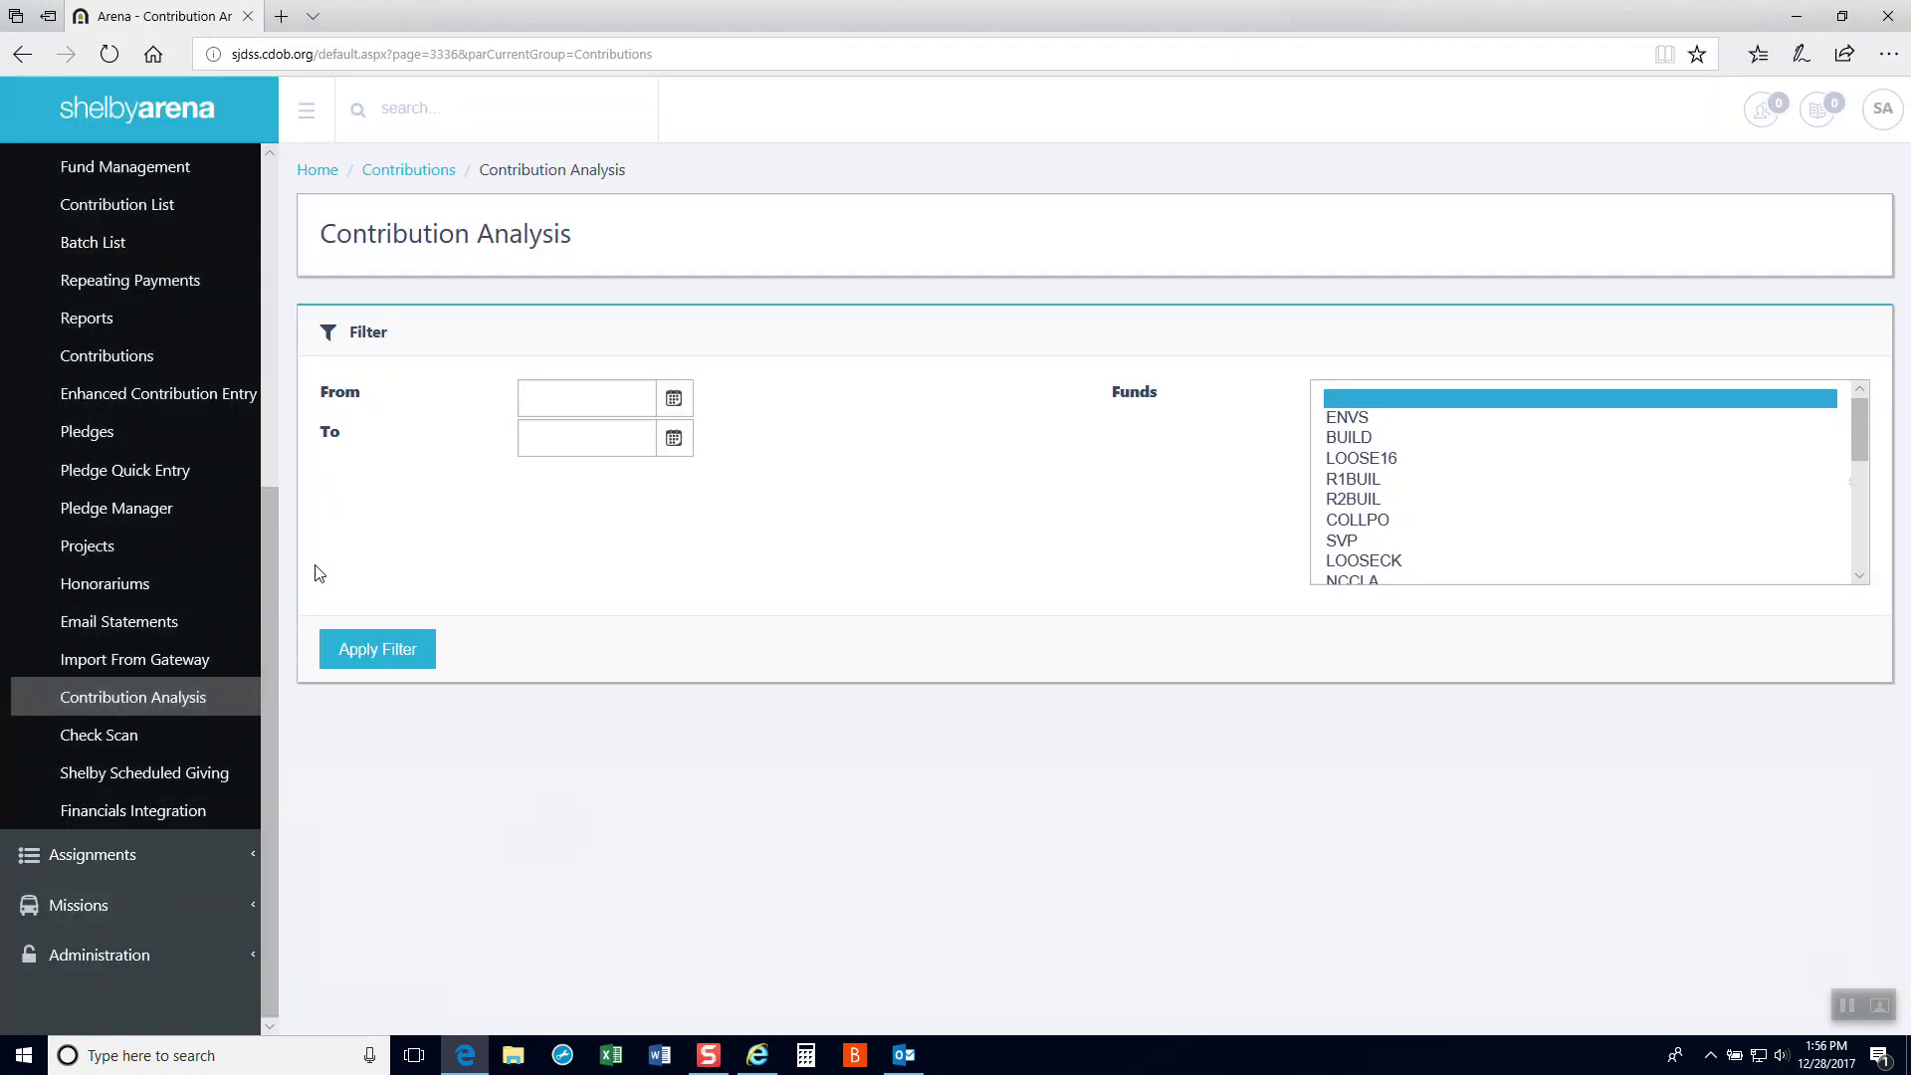
drag(266, 620, 247, 193)
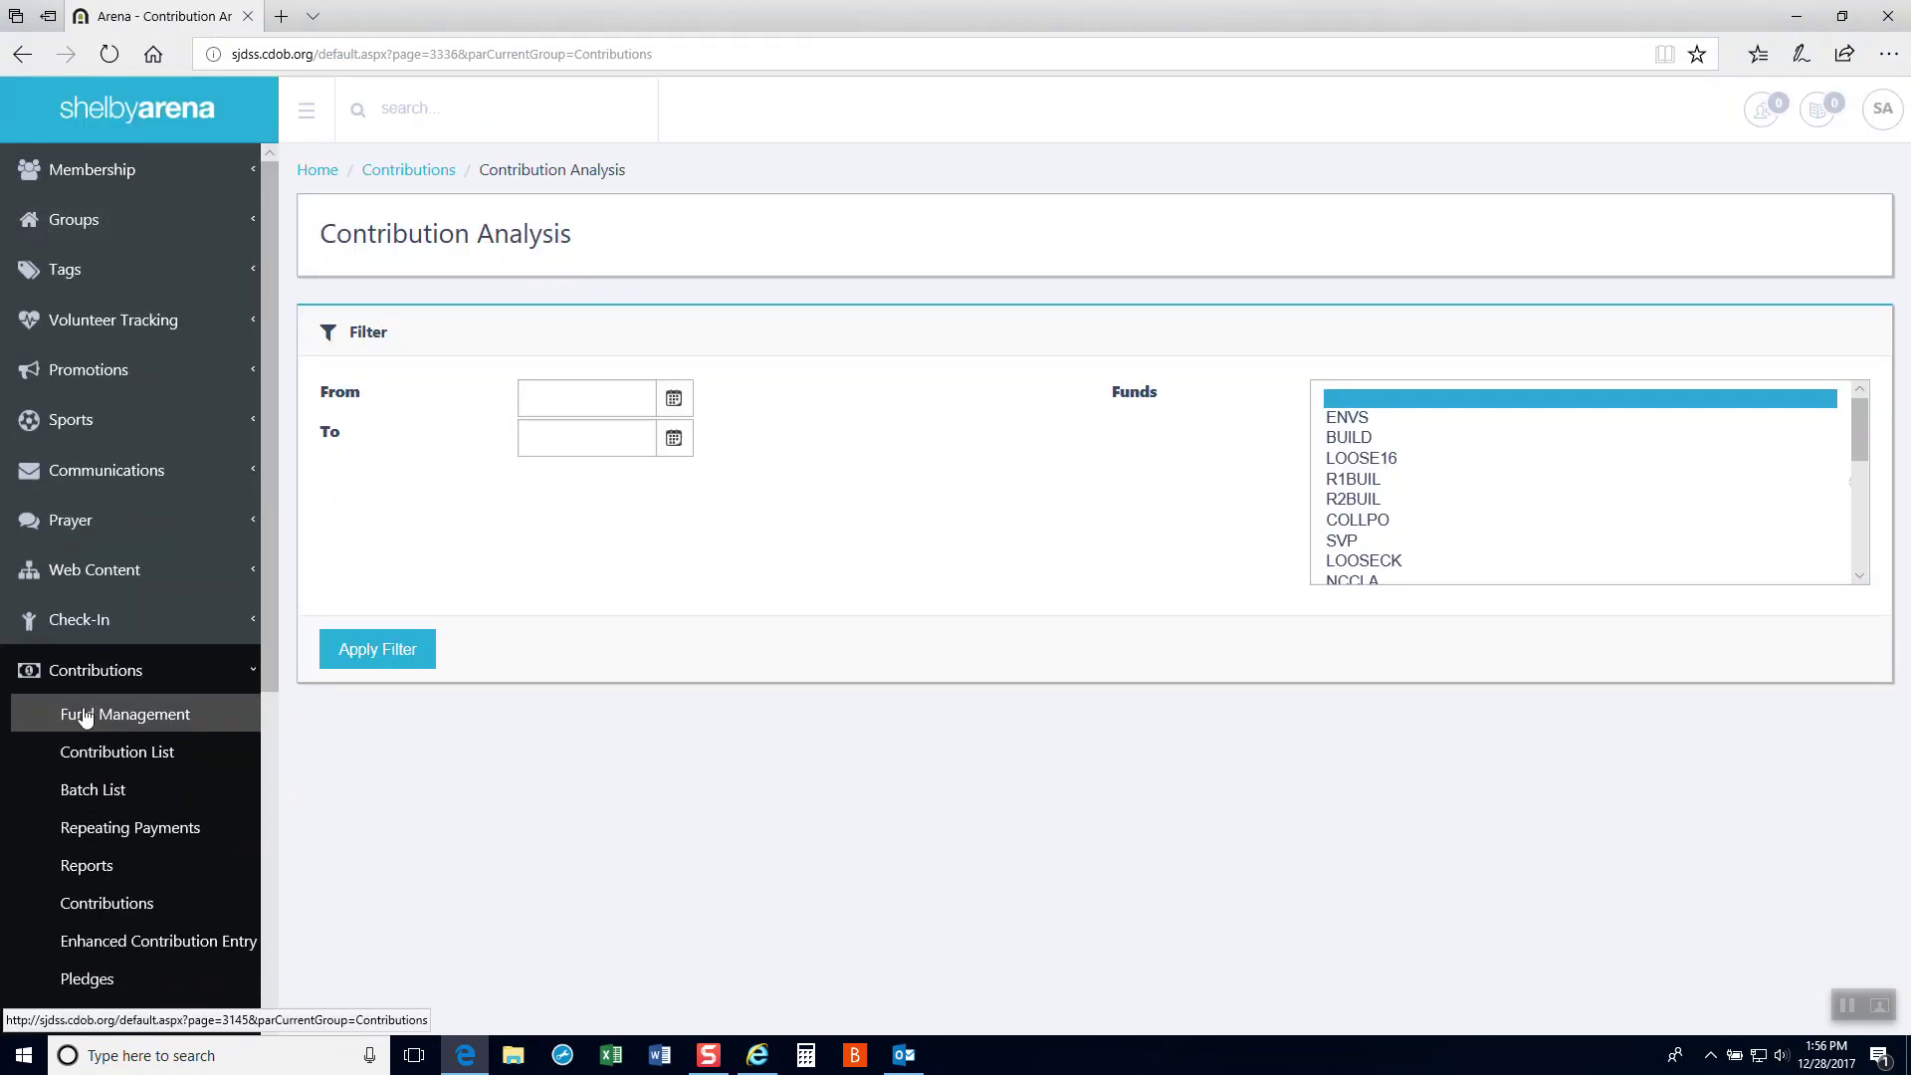
click(91, 673)
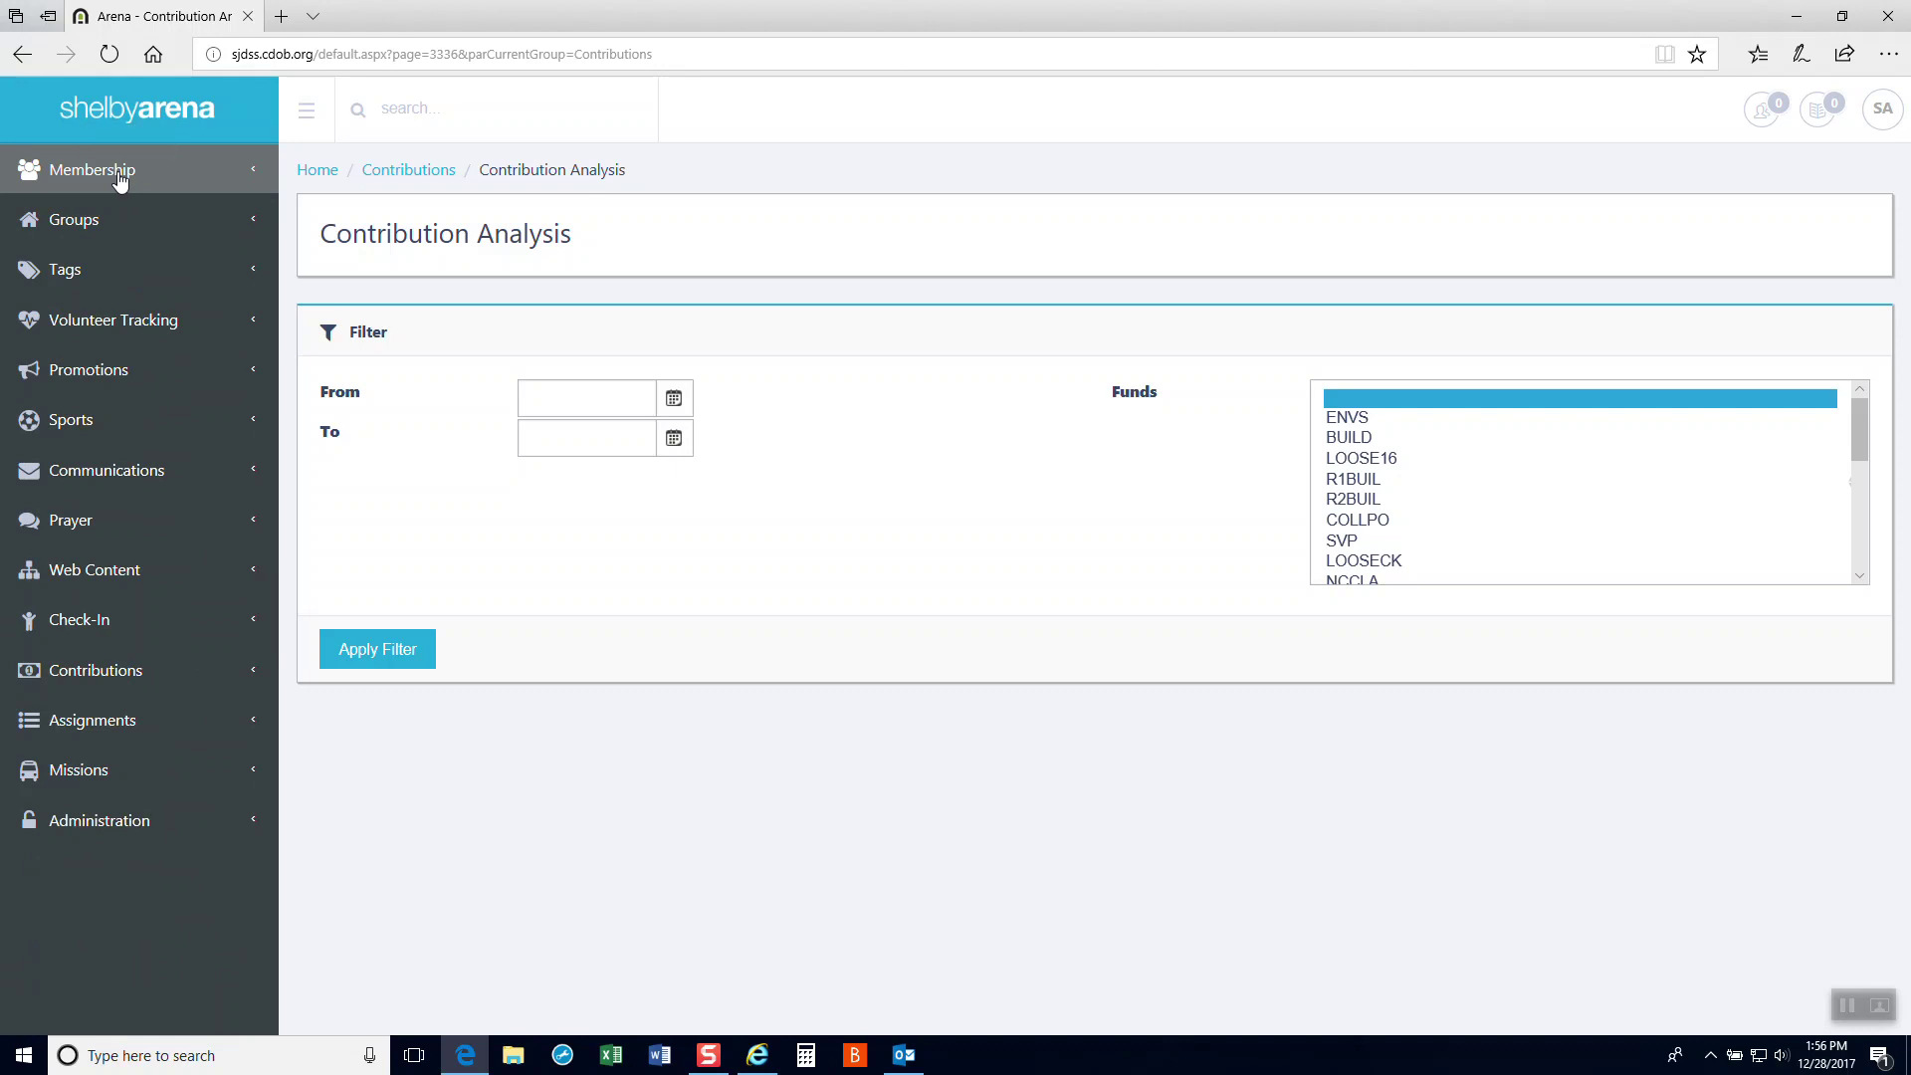
click(120, 174)
click(111, 221)
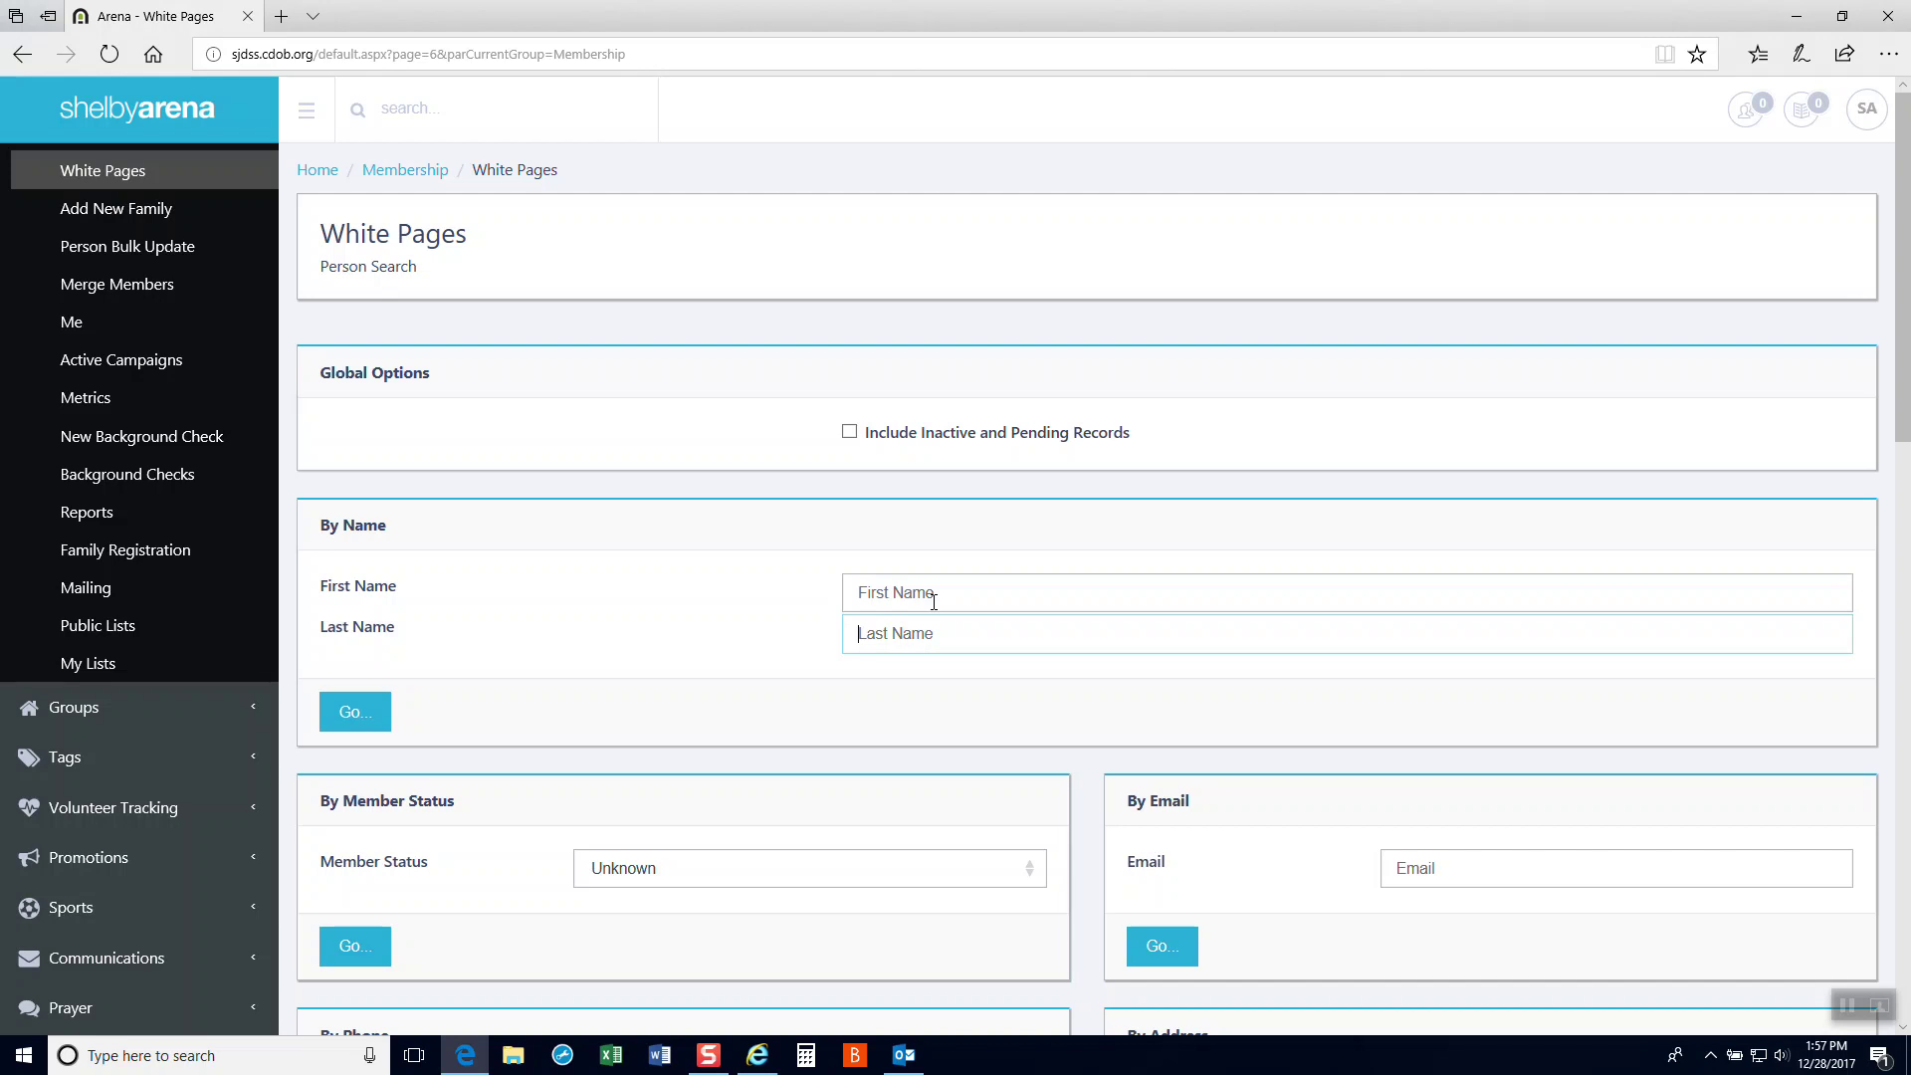
- Search White Pages by the donor's last name
text(cha)
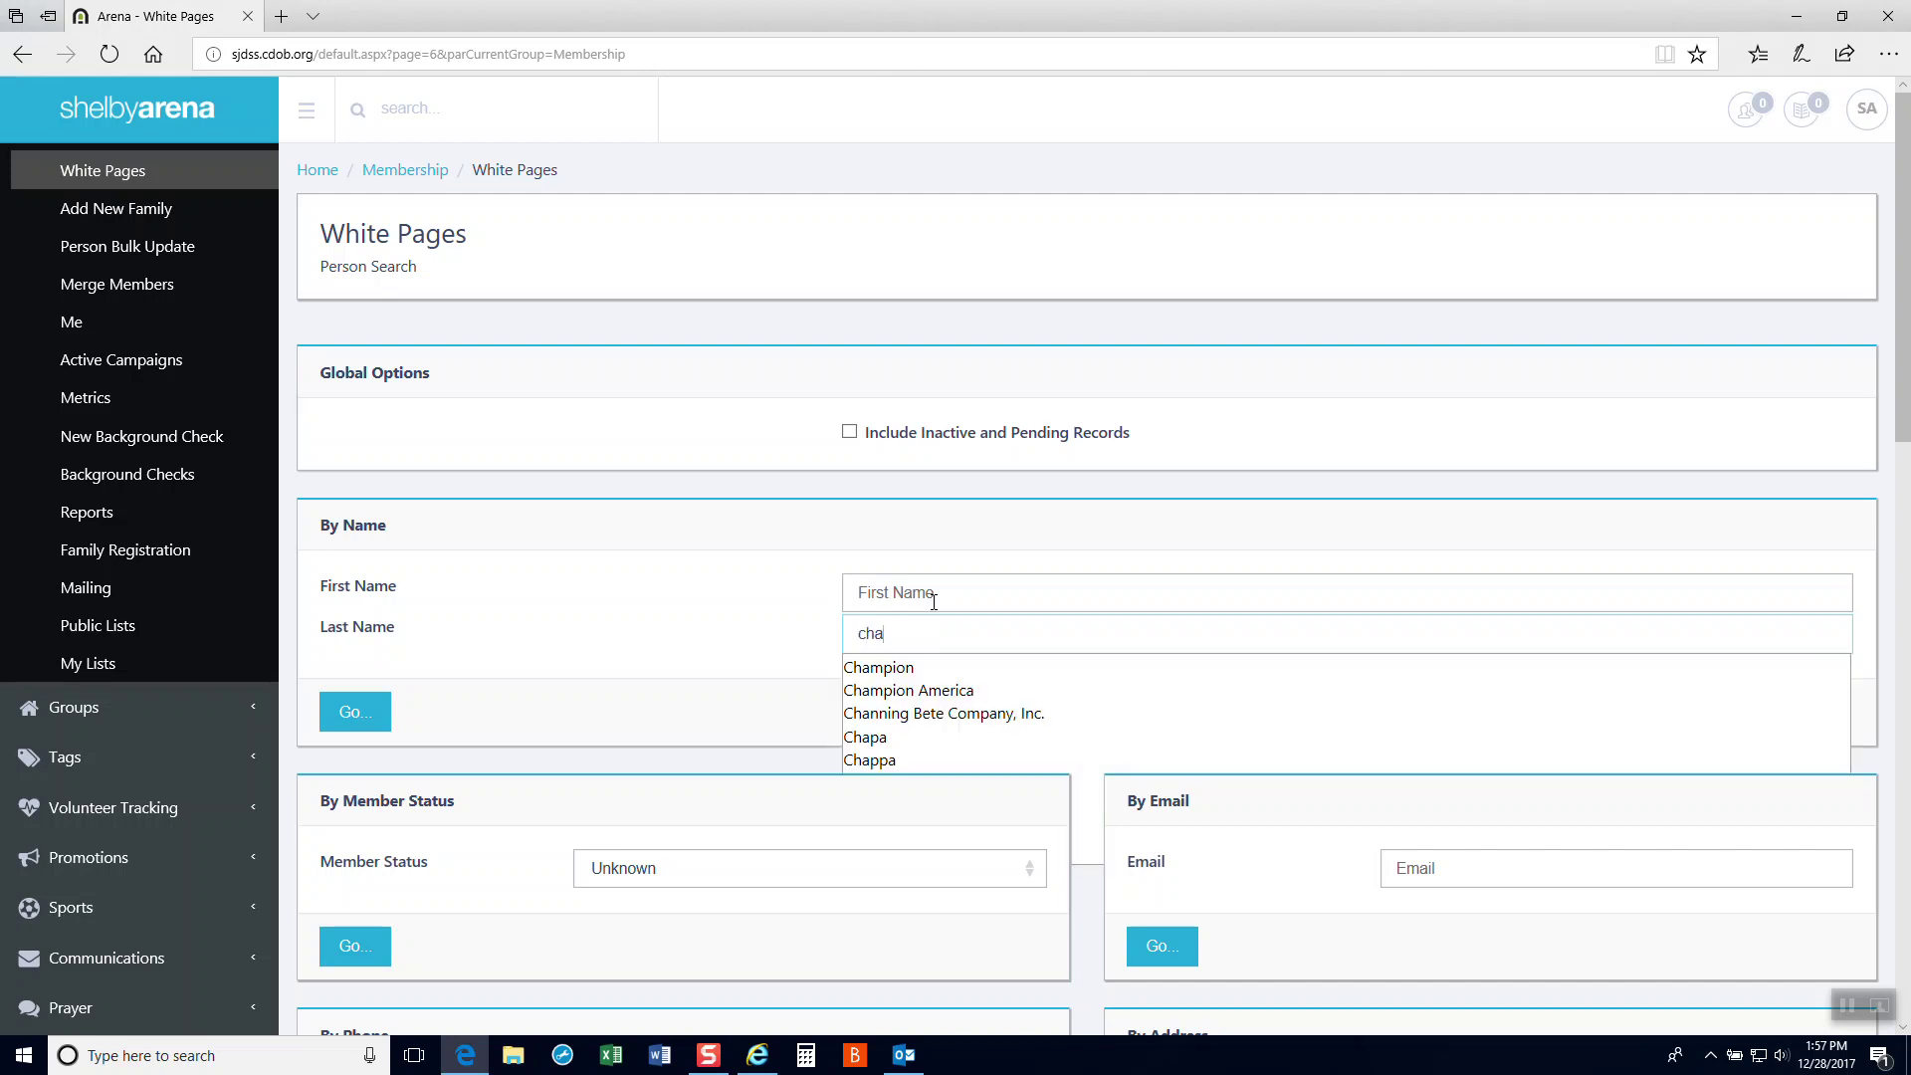
text(ppa)
key(Return)
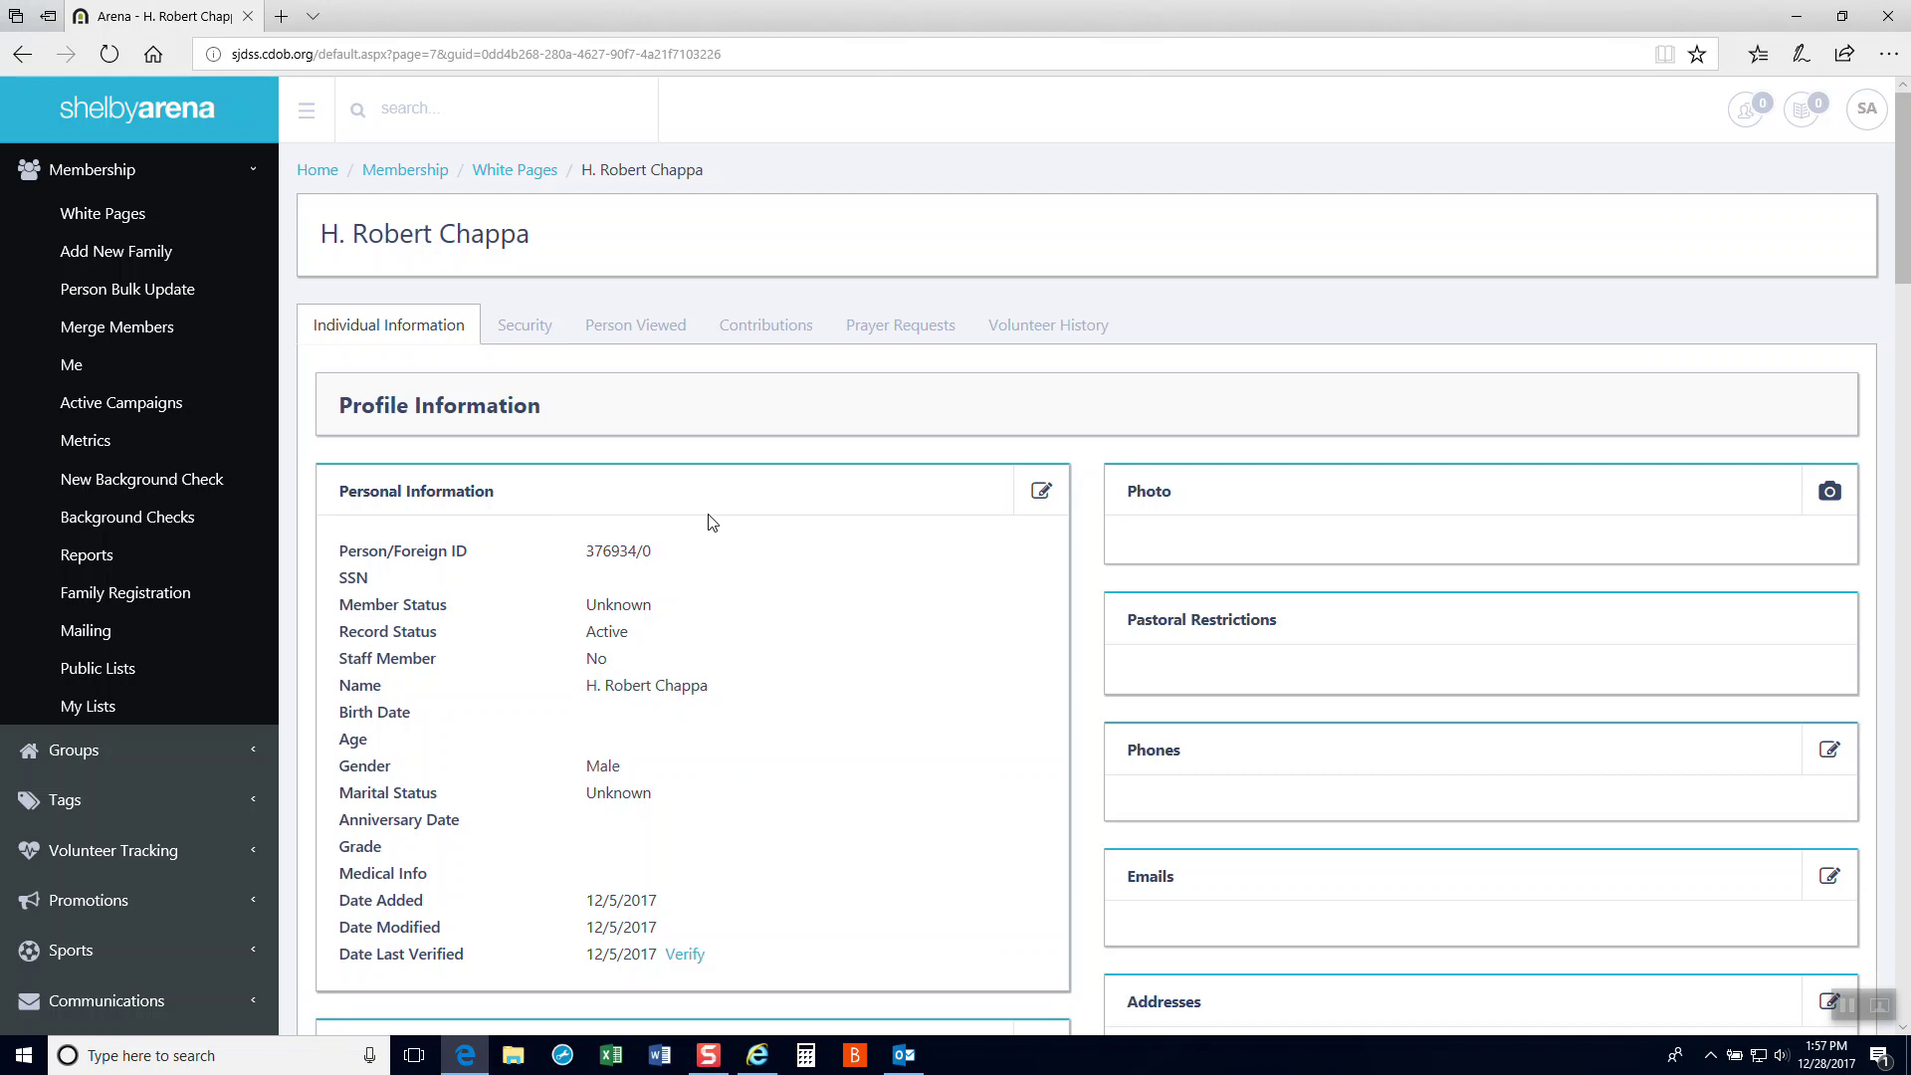
- Select the donor's Person ID digits on the profile and copy them
drag(589, 551, 627, 553)
drag(589, 555, 634, 554)
right_click(613, 561)
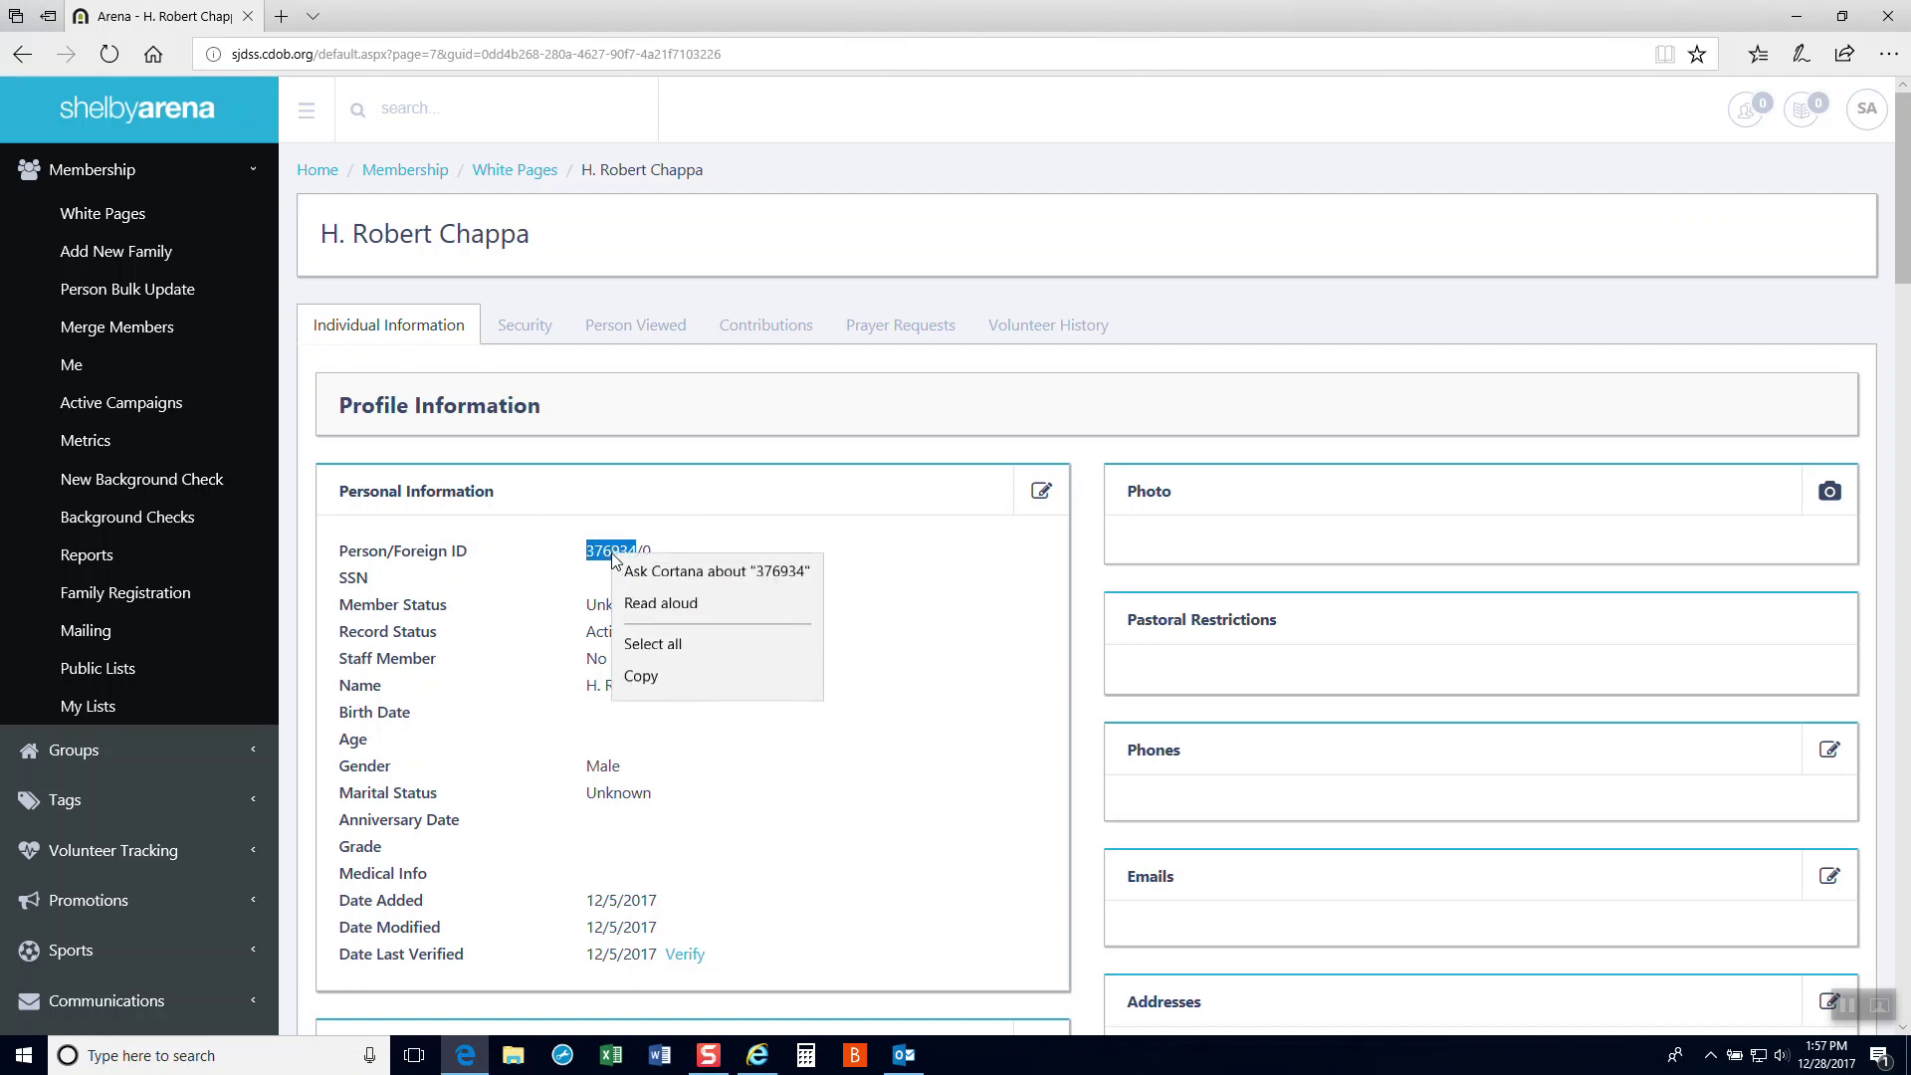
click(642, 683)
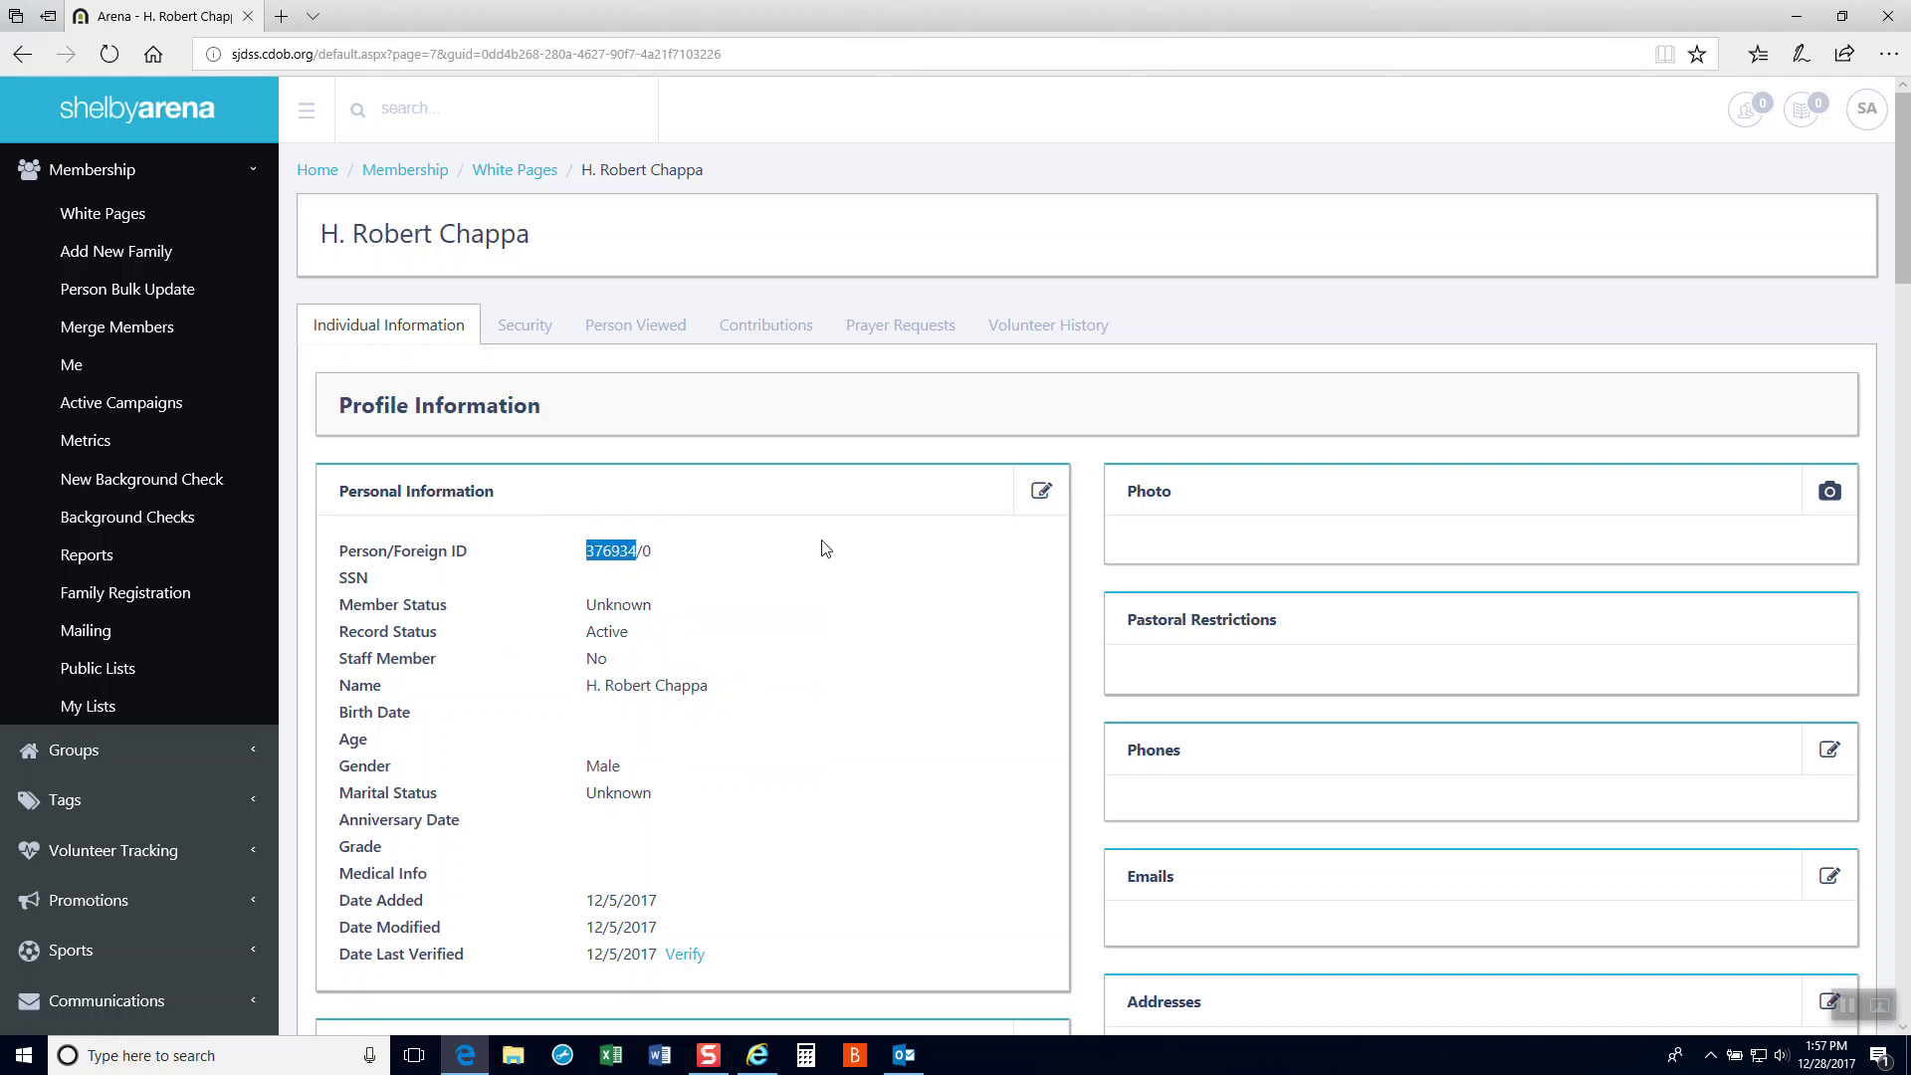
- Launch the ContributionStatementsFiveFunds report from the Contributions reports list and maximize its window
click(95, 171)
click(132, 669)
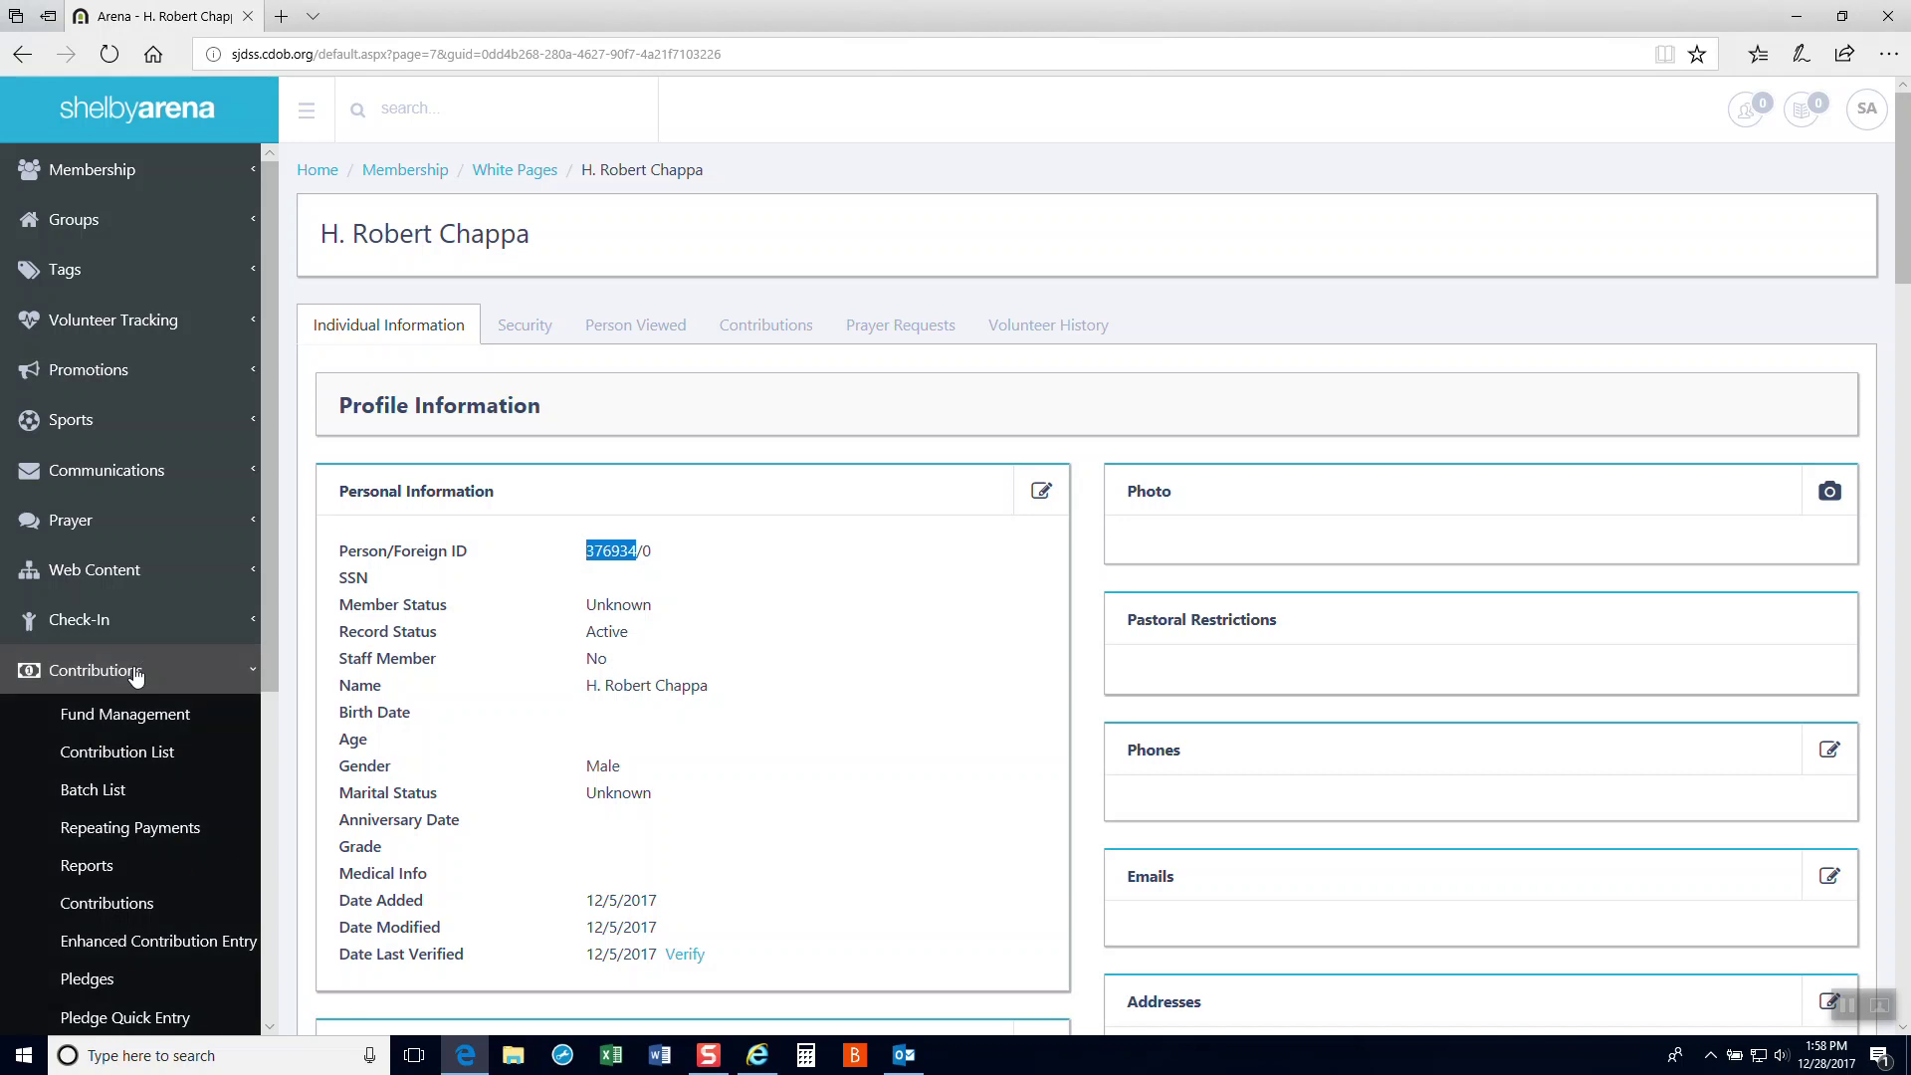
click(99, 866)
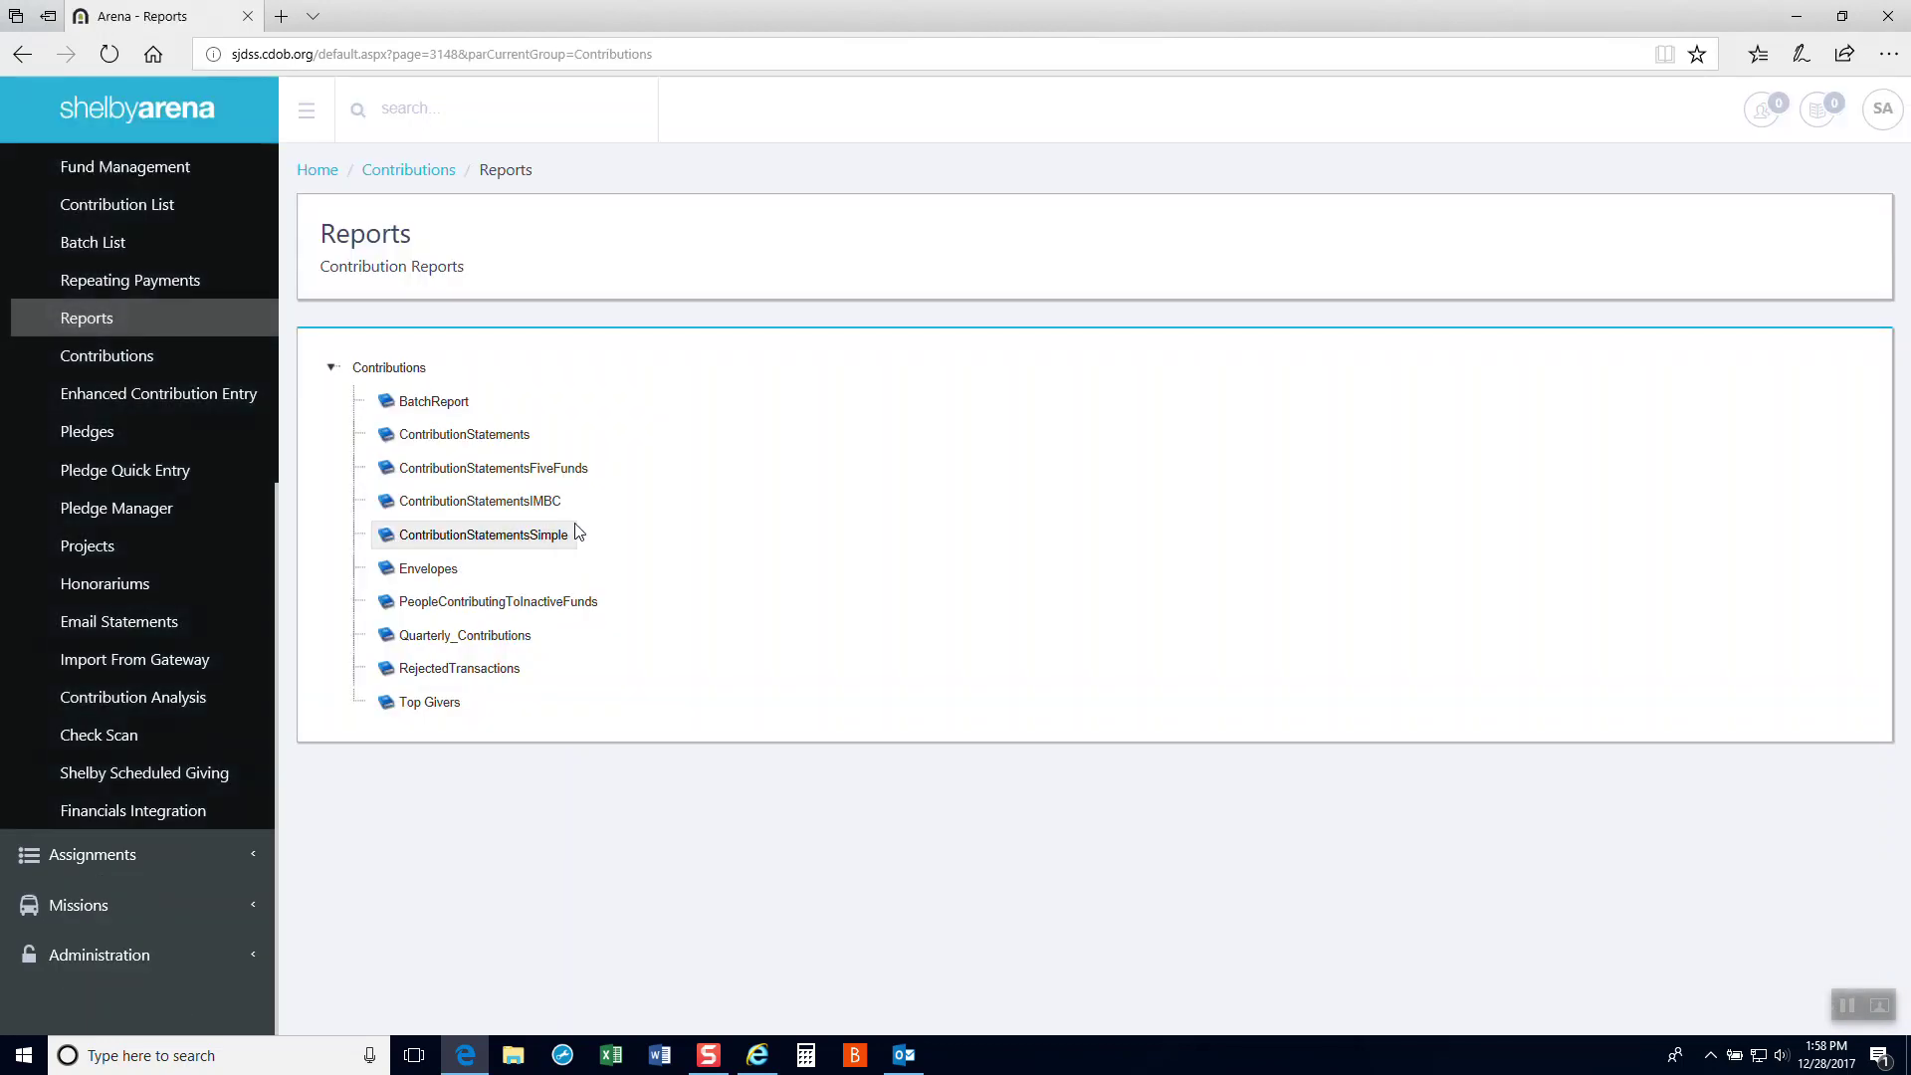
click(493, 467)
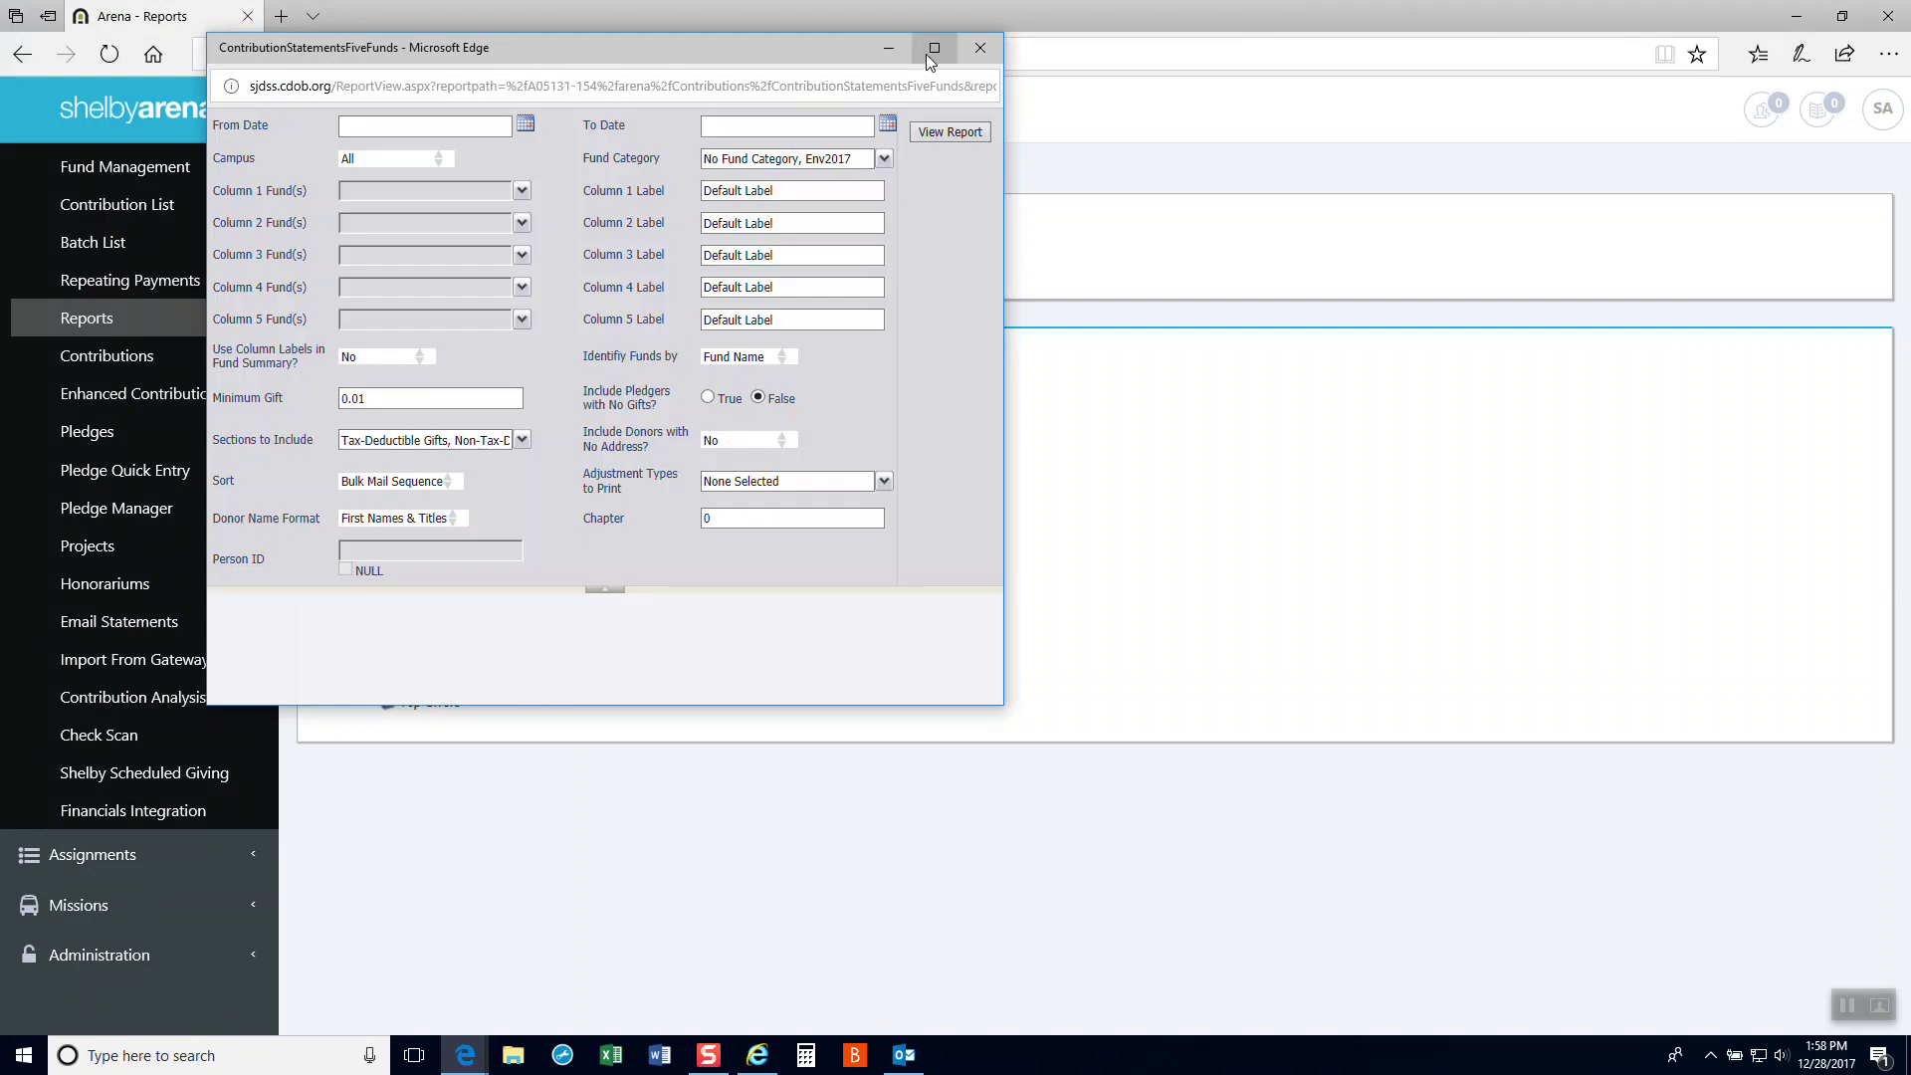
click(928, 55)
- Set the report dates from 1/1/2017 to 12/31/2017 using the calendar pickers
click(404, 100)
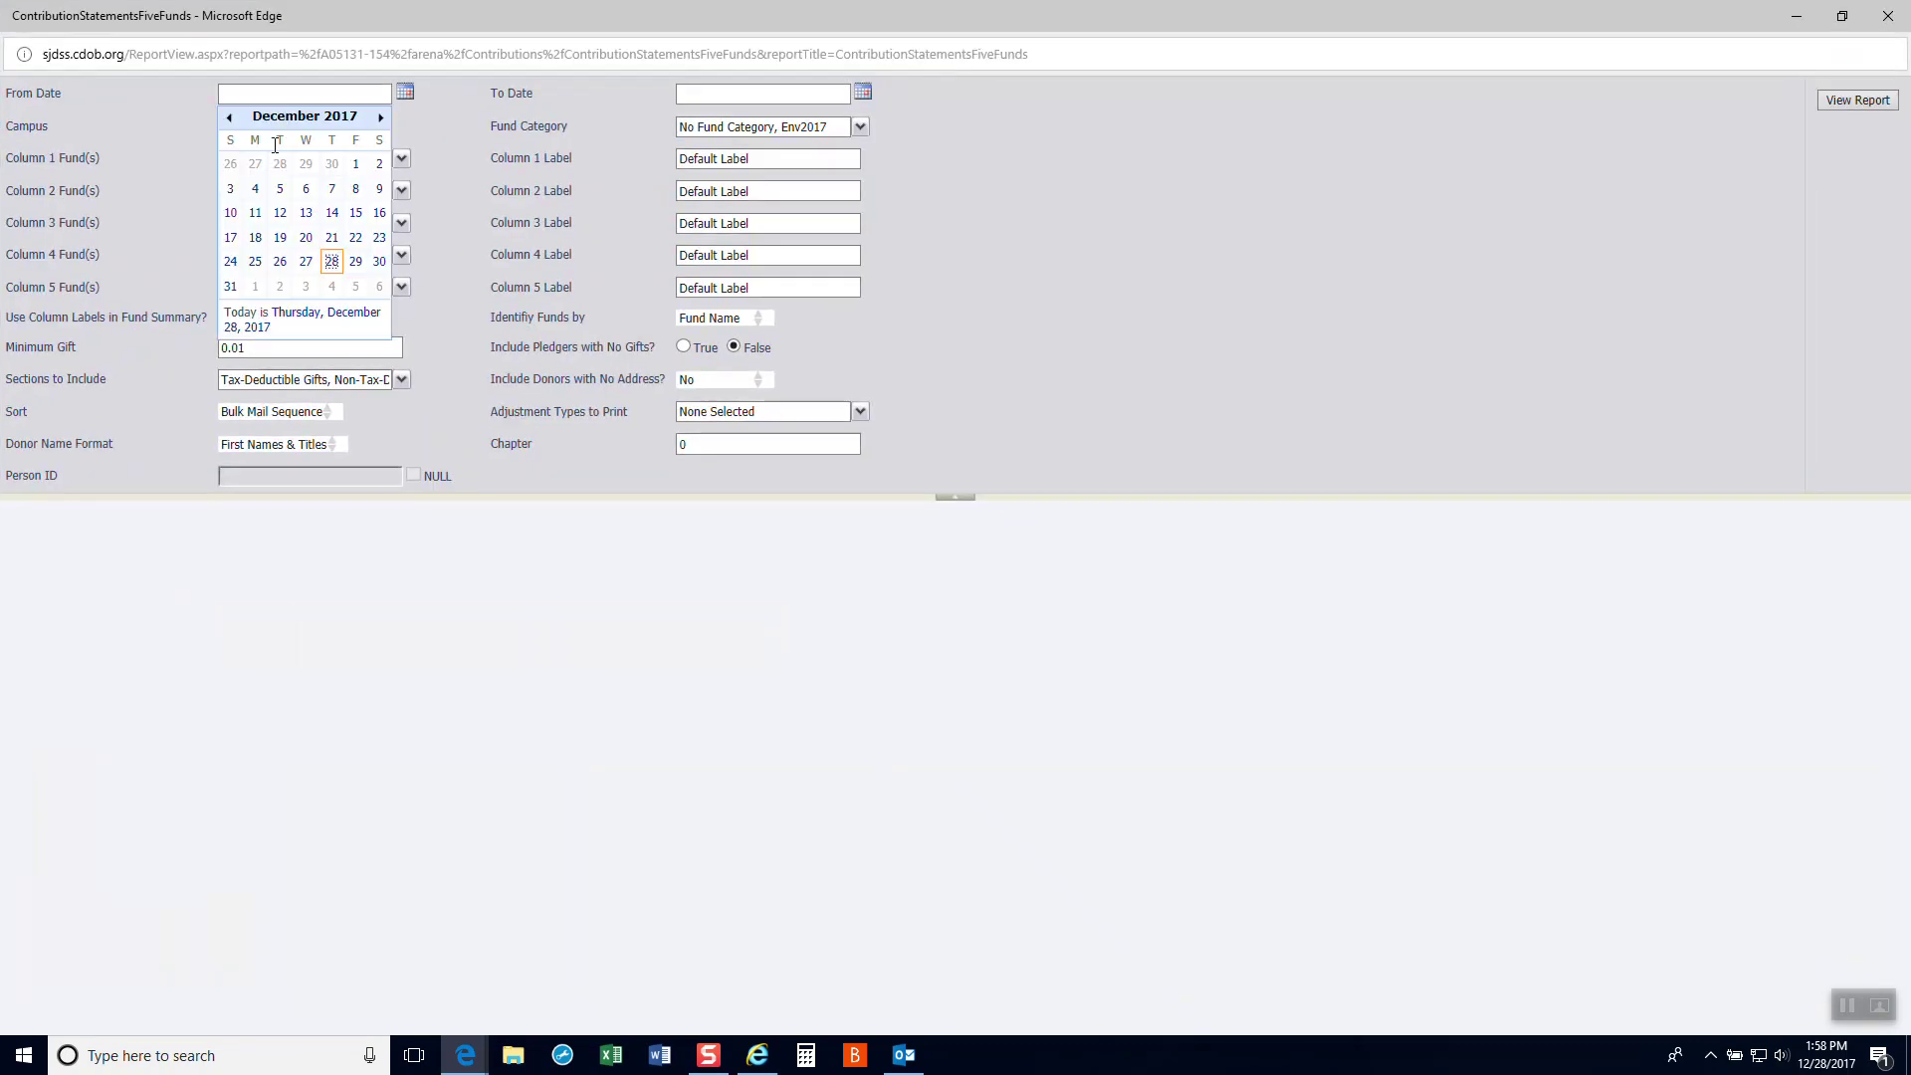
click(230, 119)
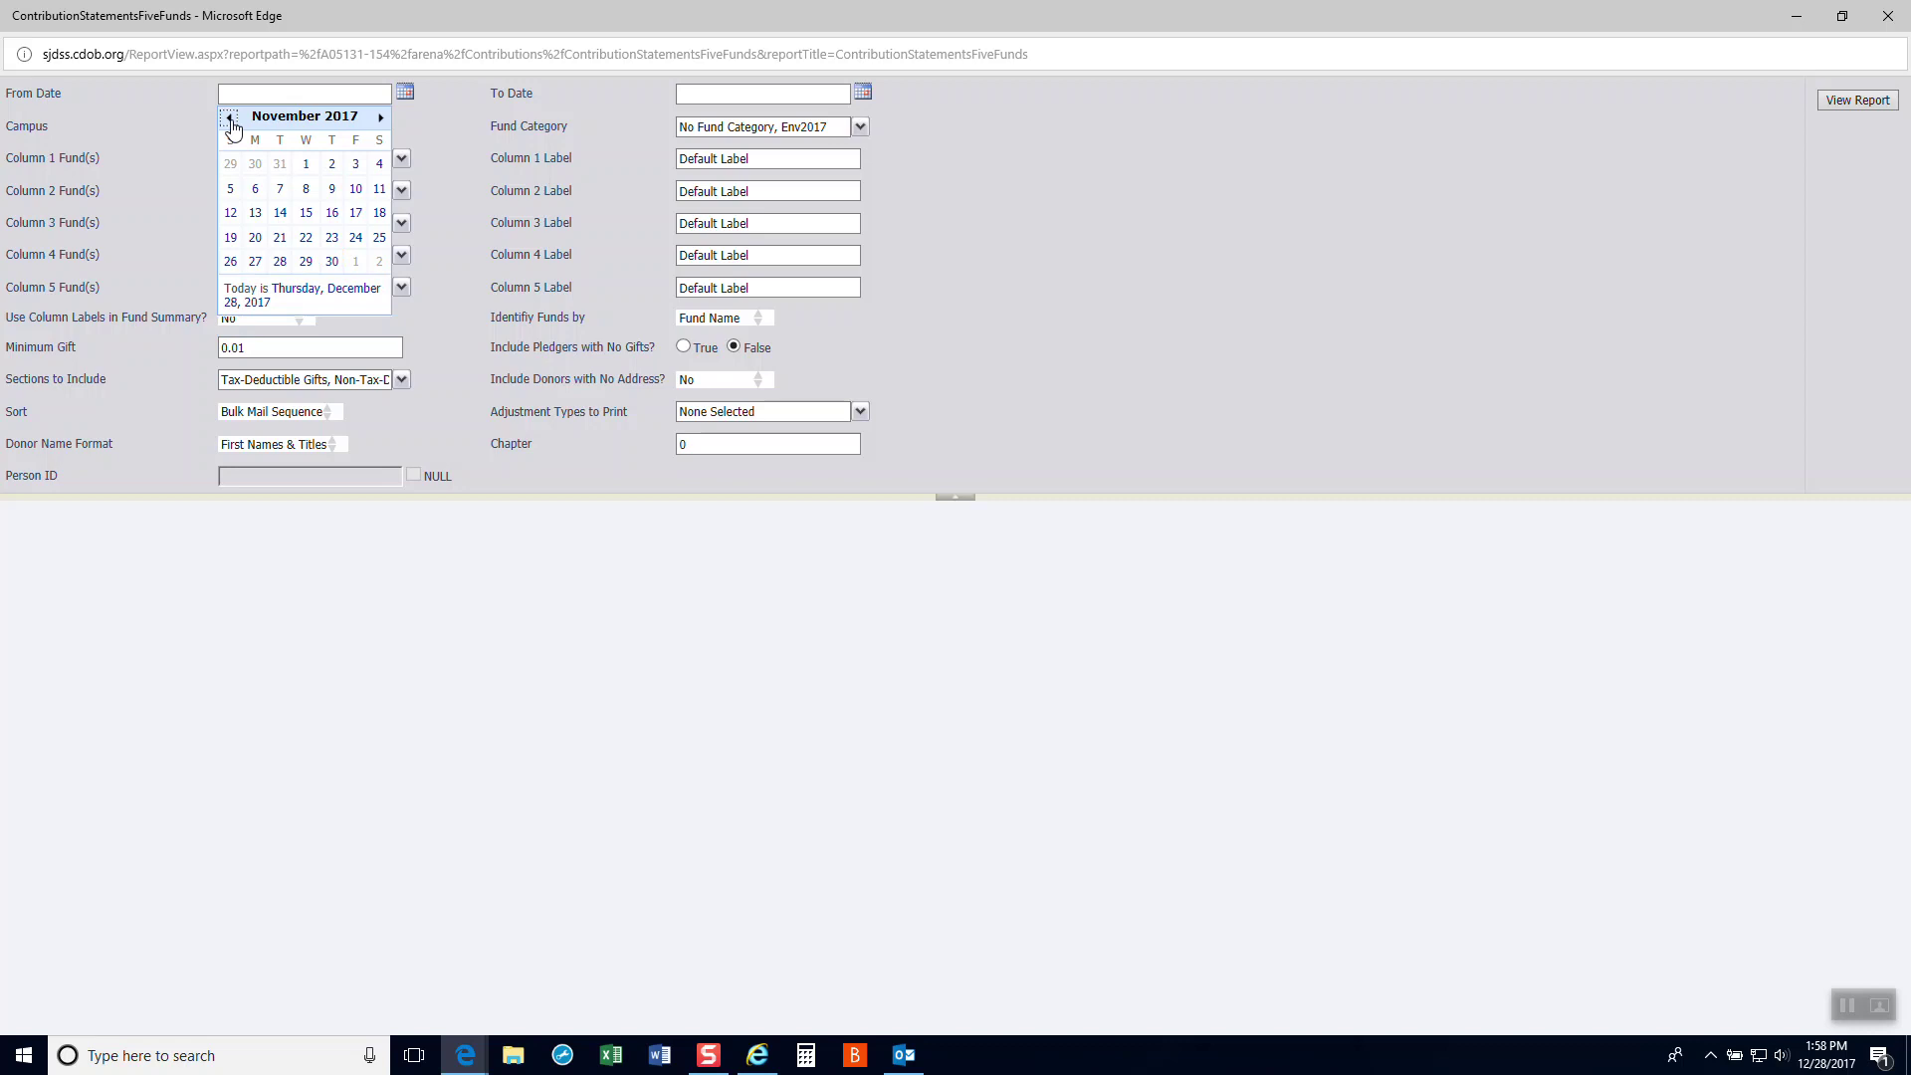
click(230, 118)
click(230, 119)
click(230, 119)
click(230, 118)
click(230, 118)
click(230, 118)
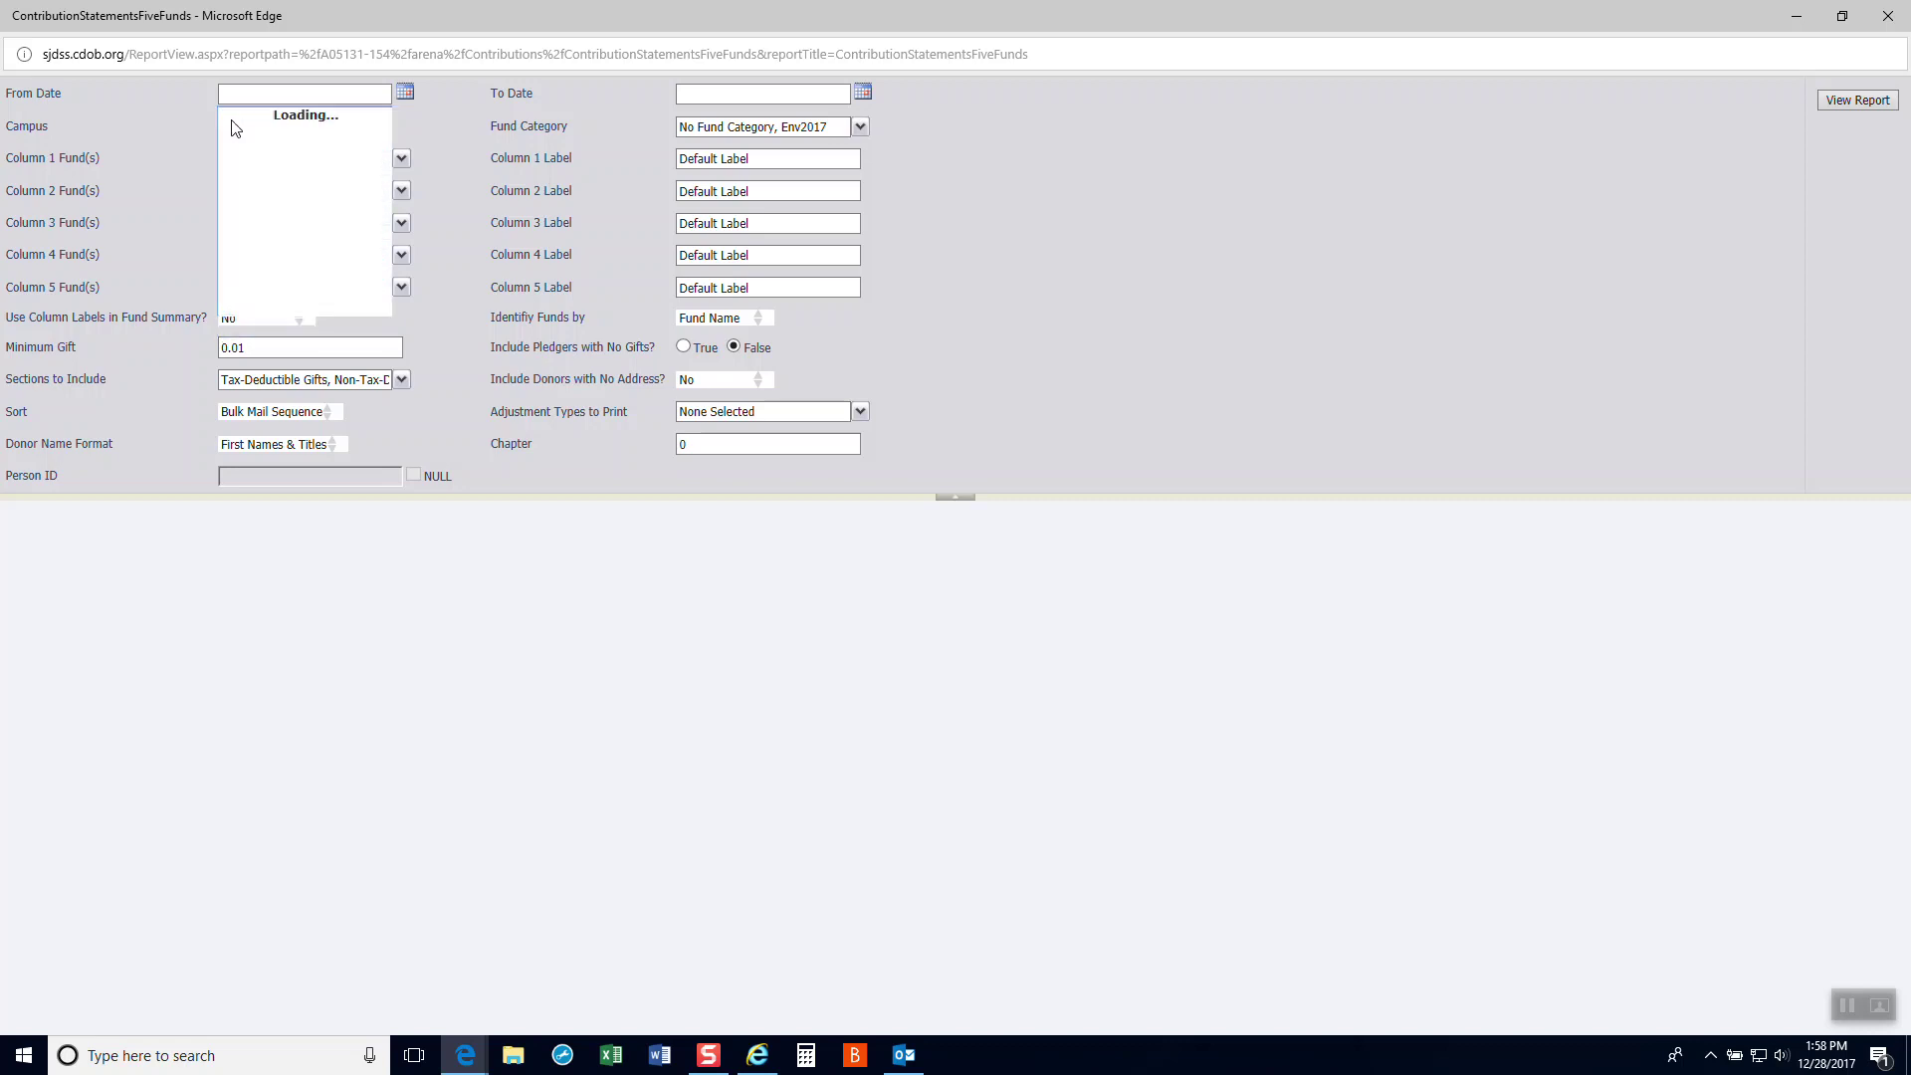
click(231, 119)
click(231, 120)
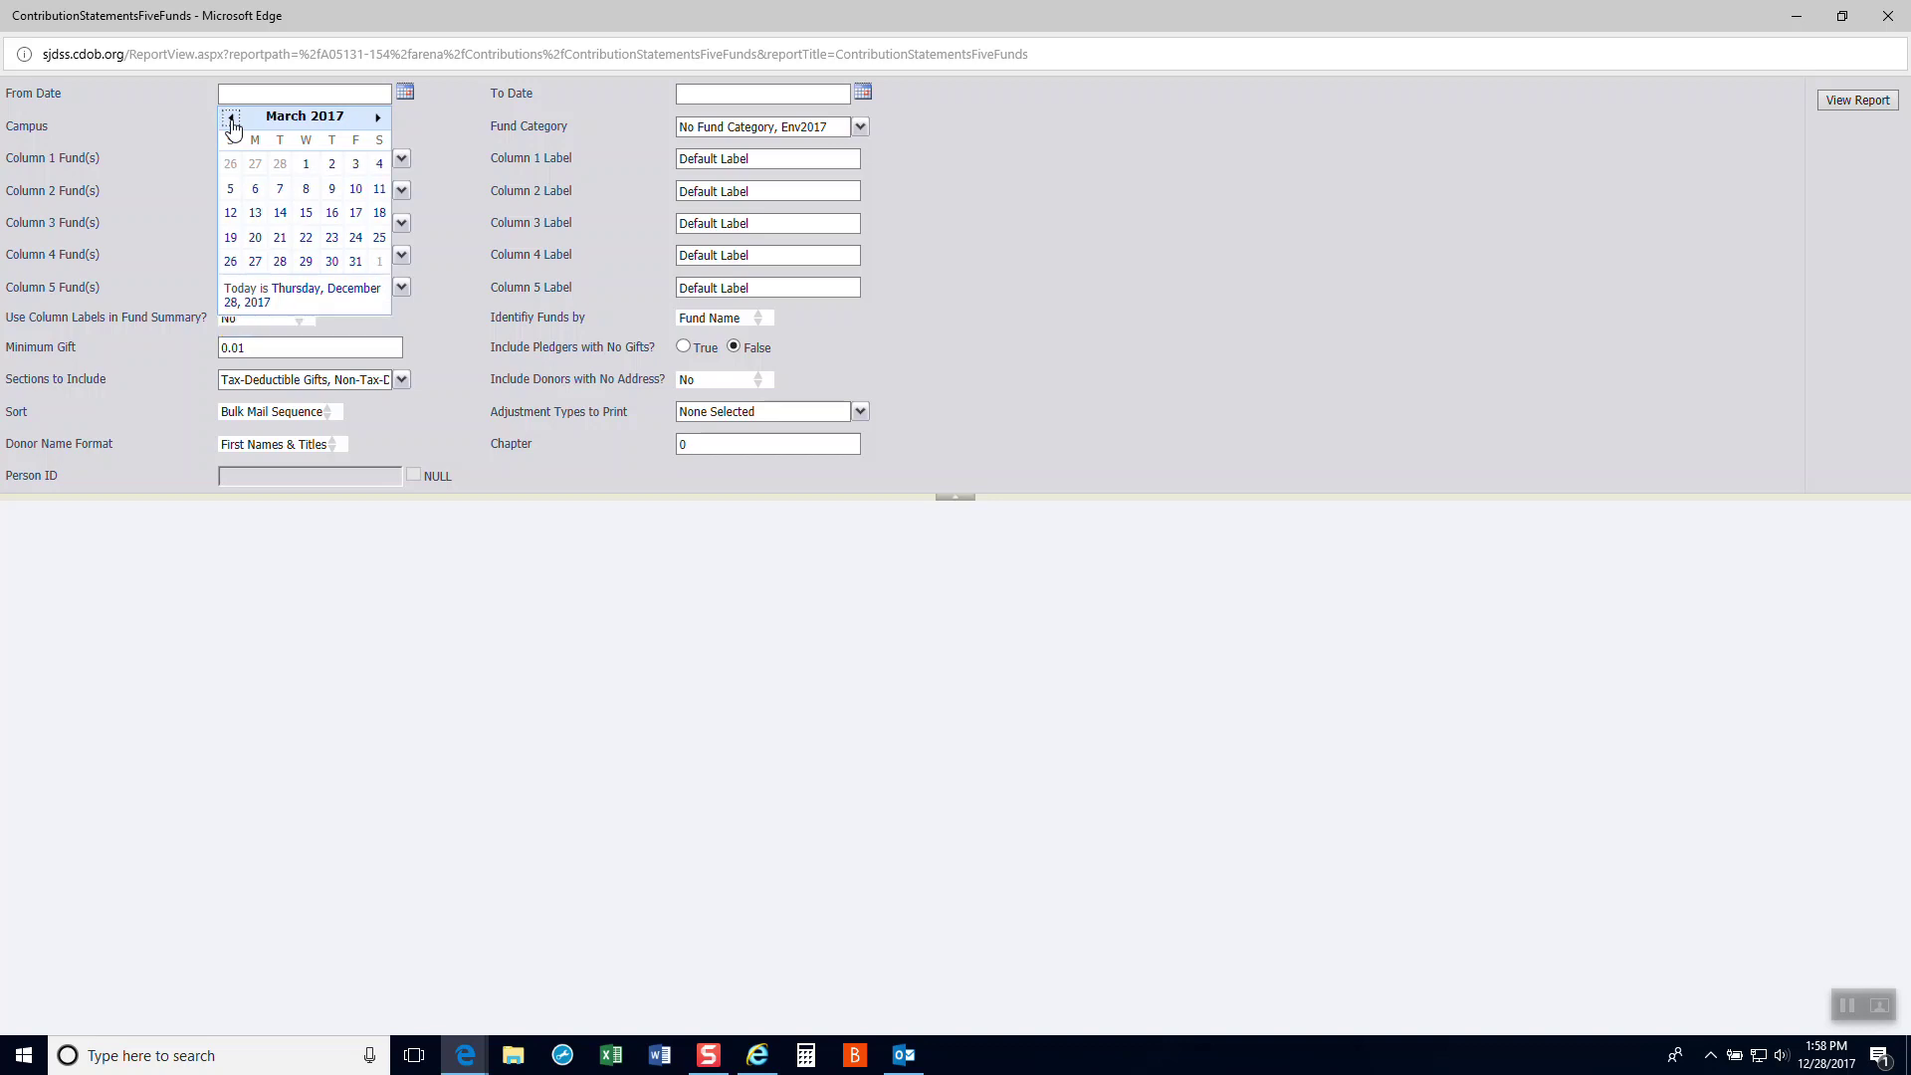
click(231, 119)
click(231, 120)
click(230, 165)
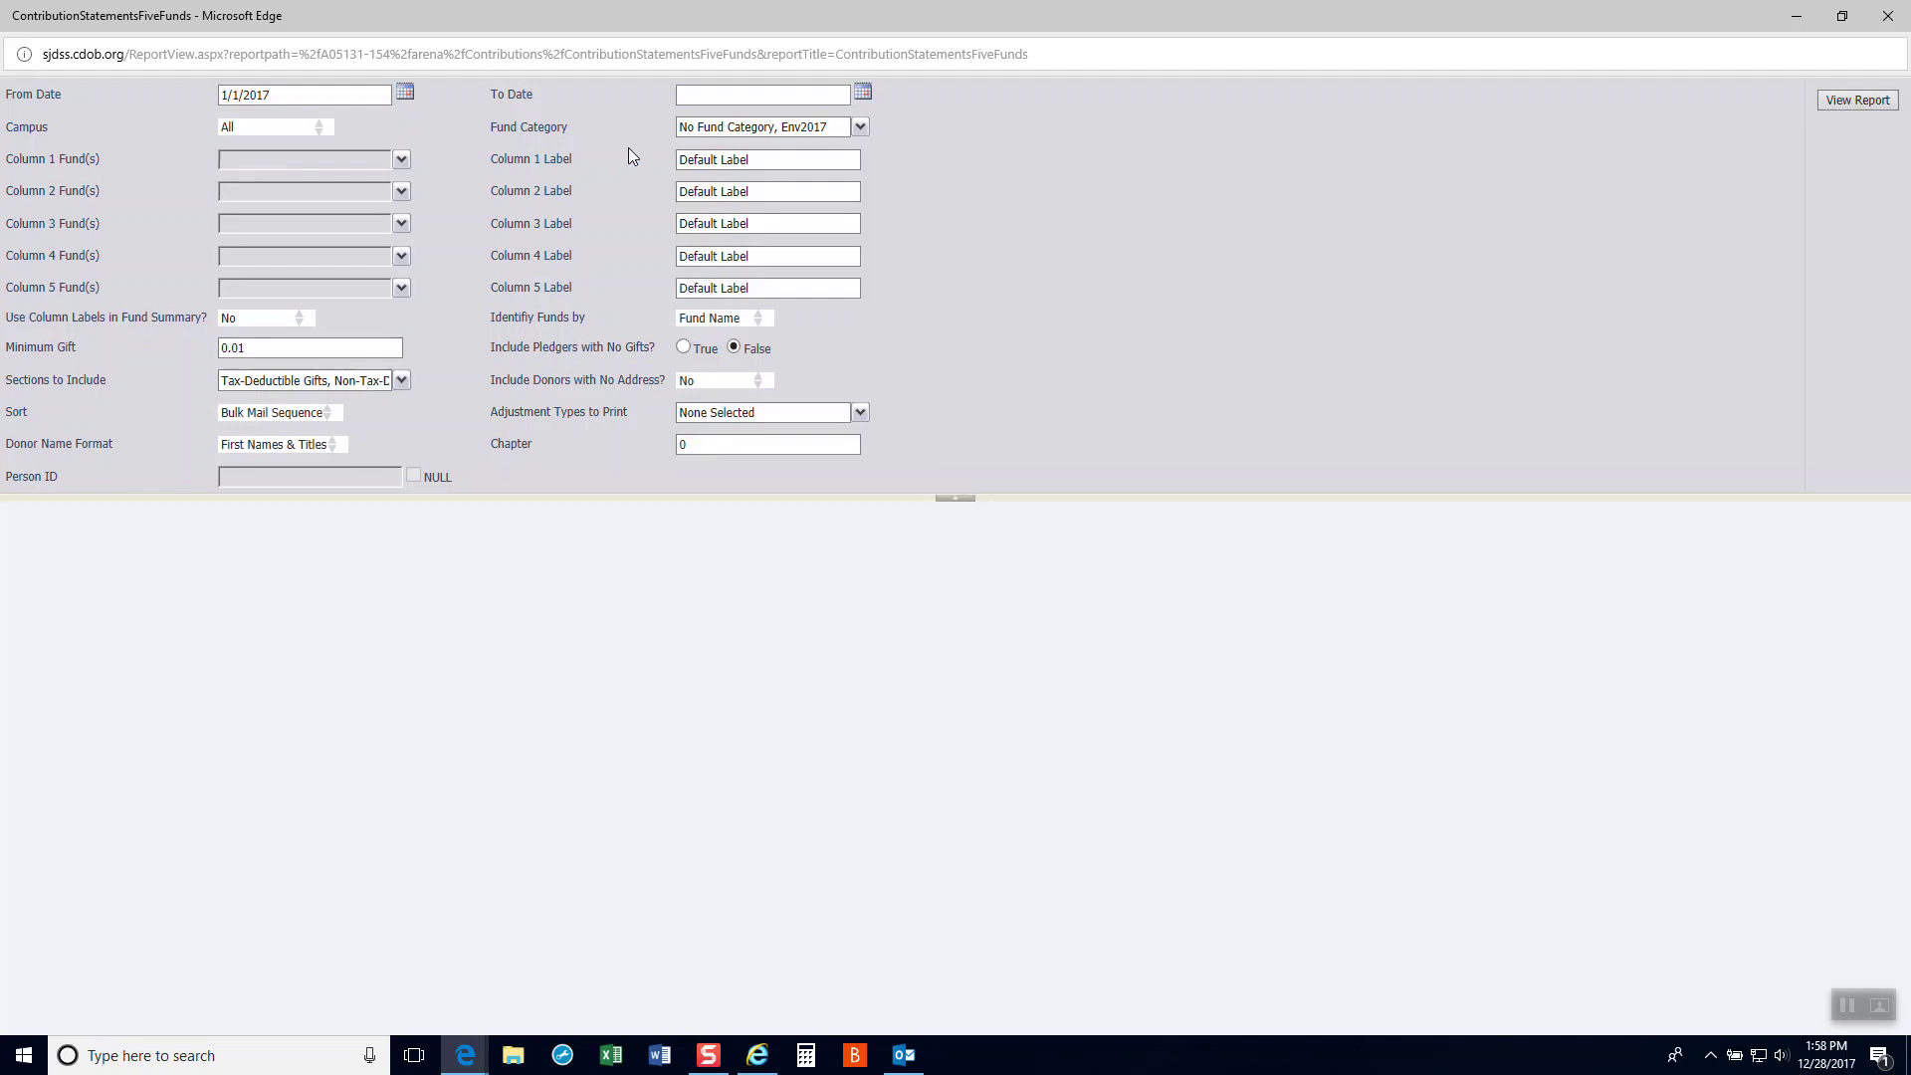
click(862, 96)
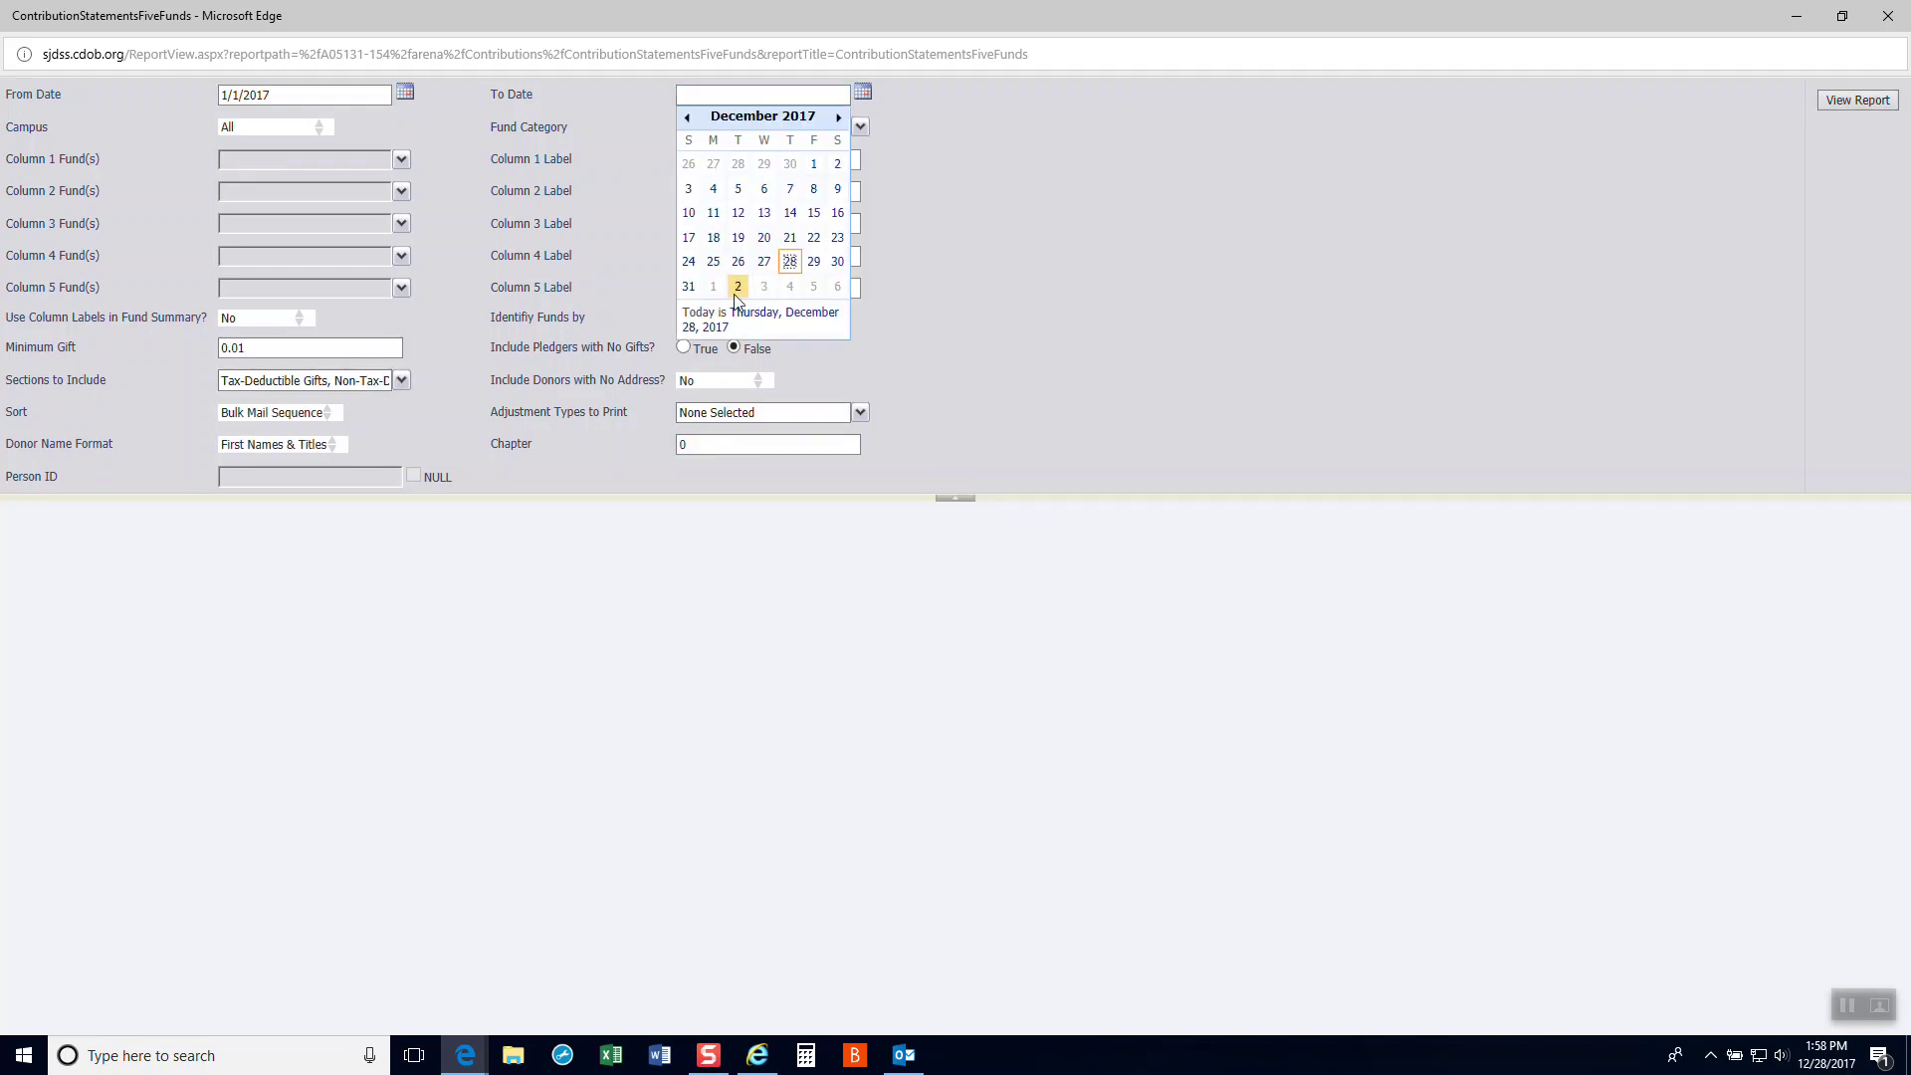
click(691, 287)
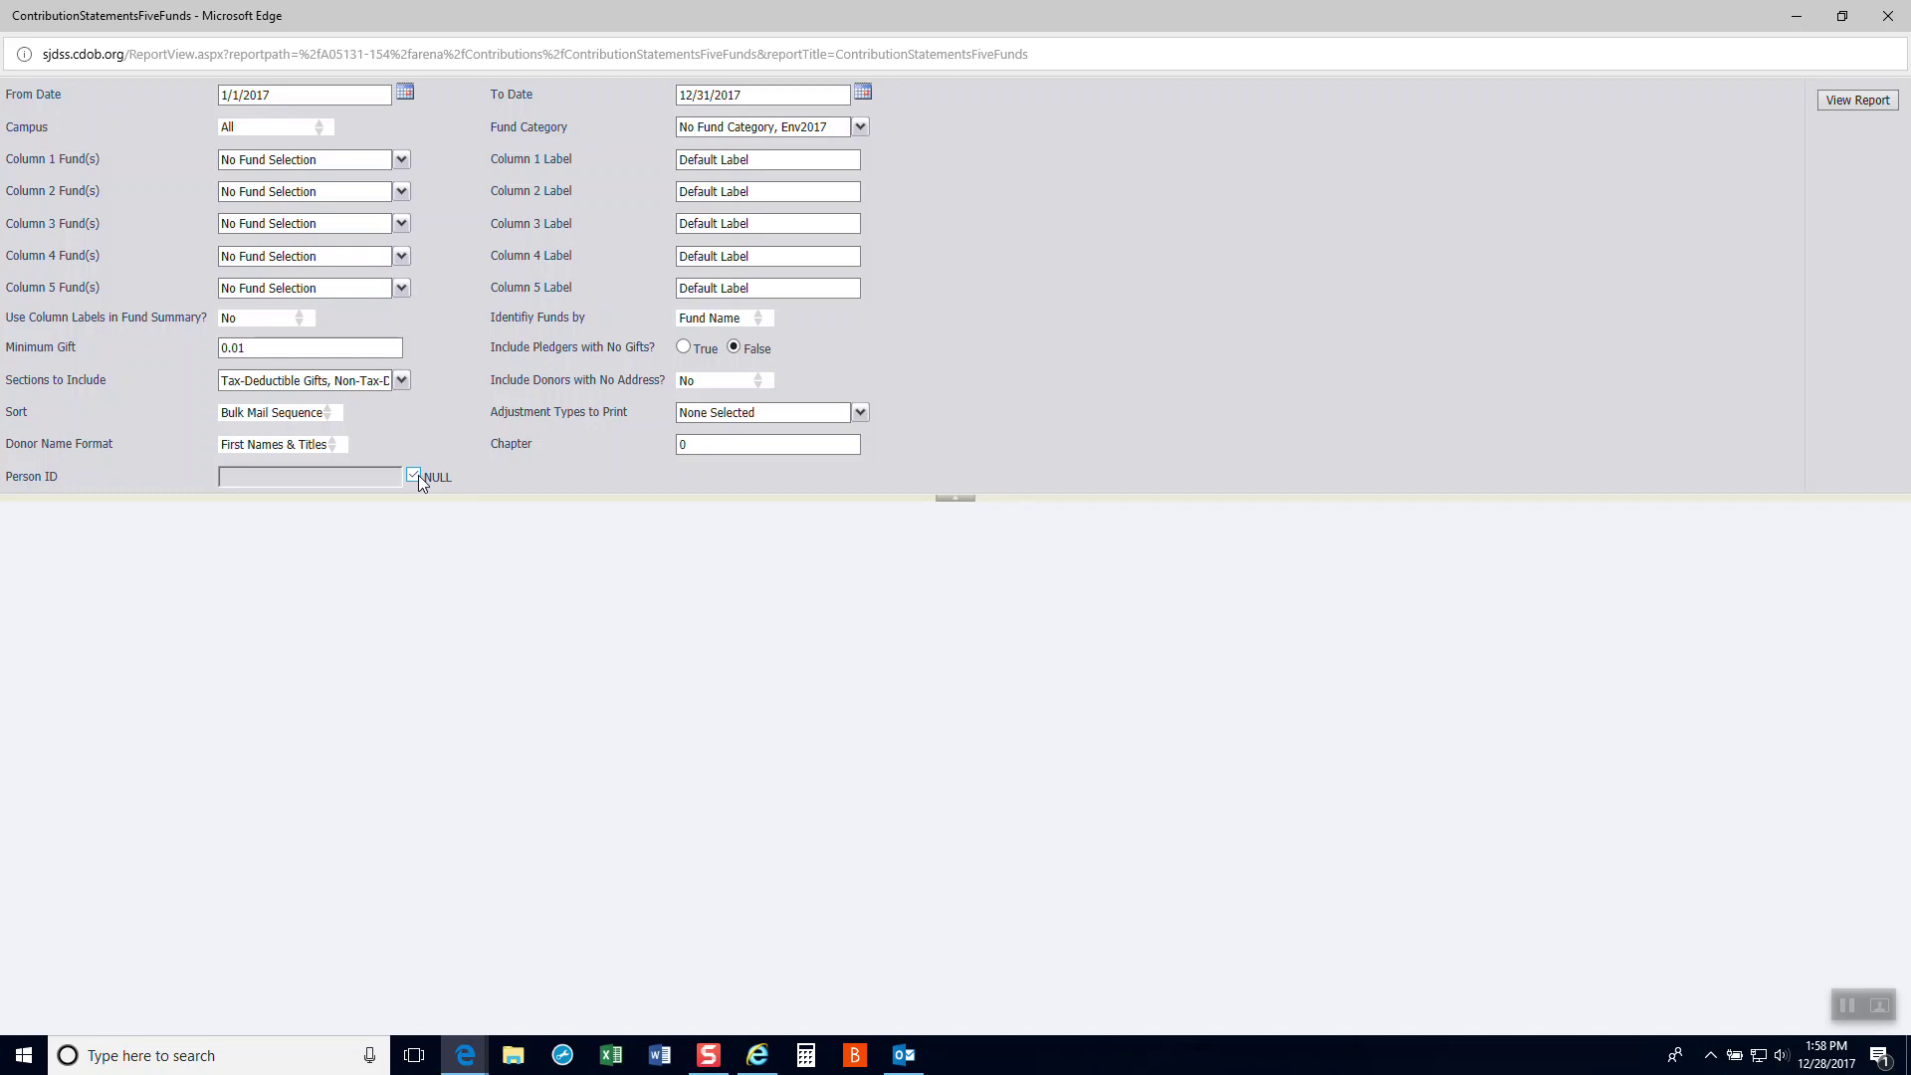
- Paste the donor's Person ID in place of NULL, view the statement, and export it to PDF
click(413, 476)
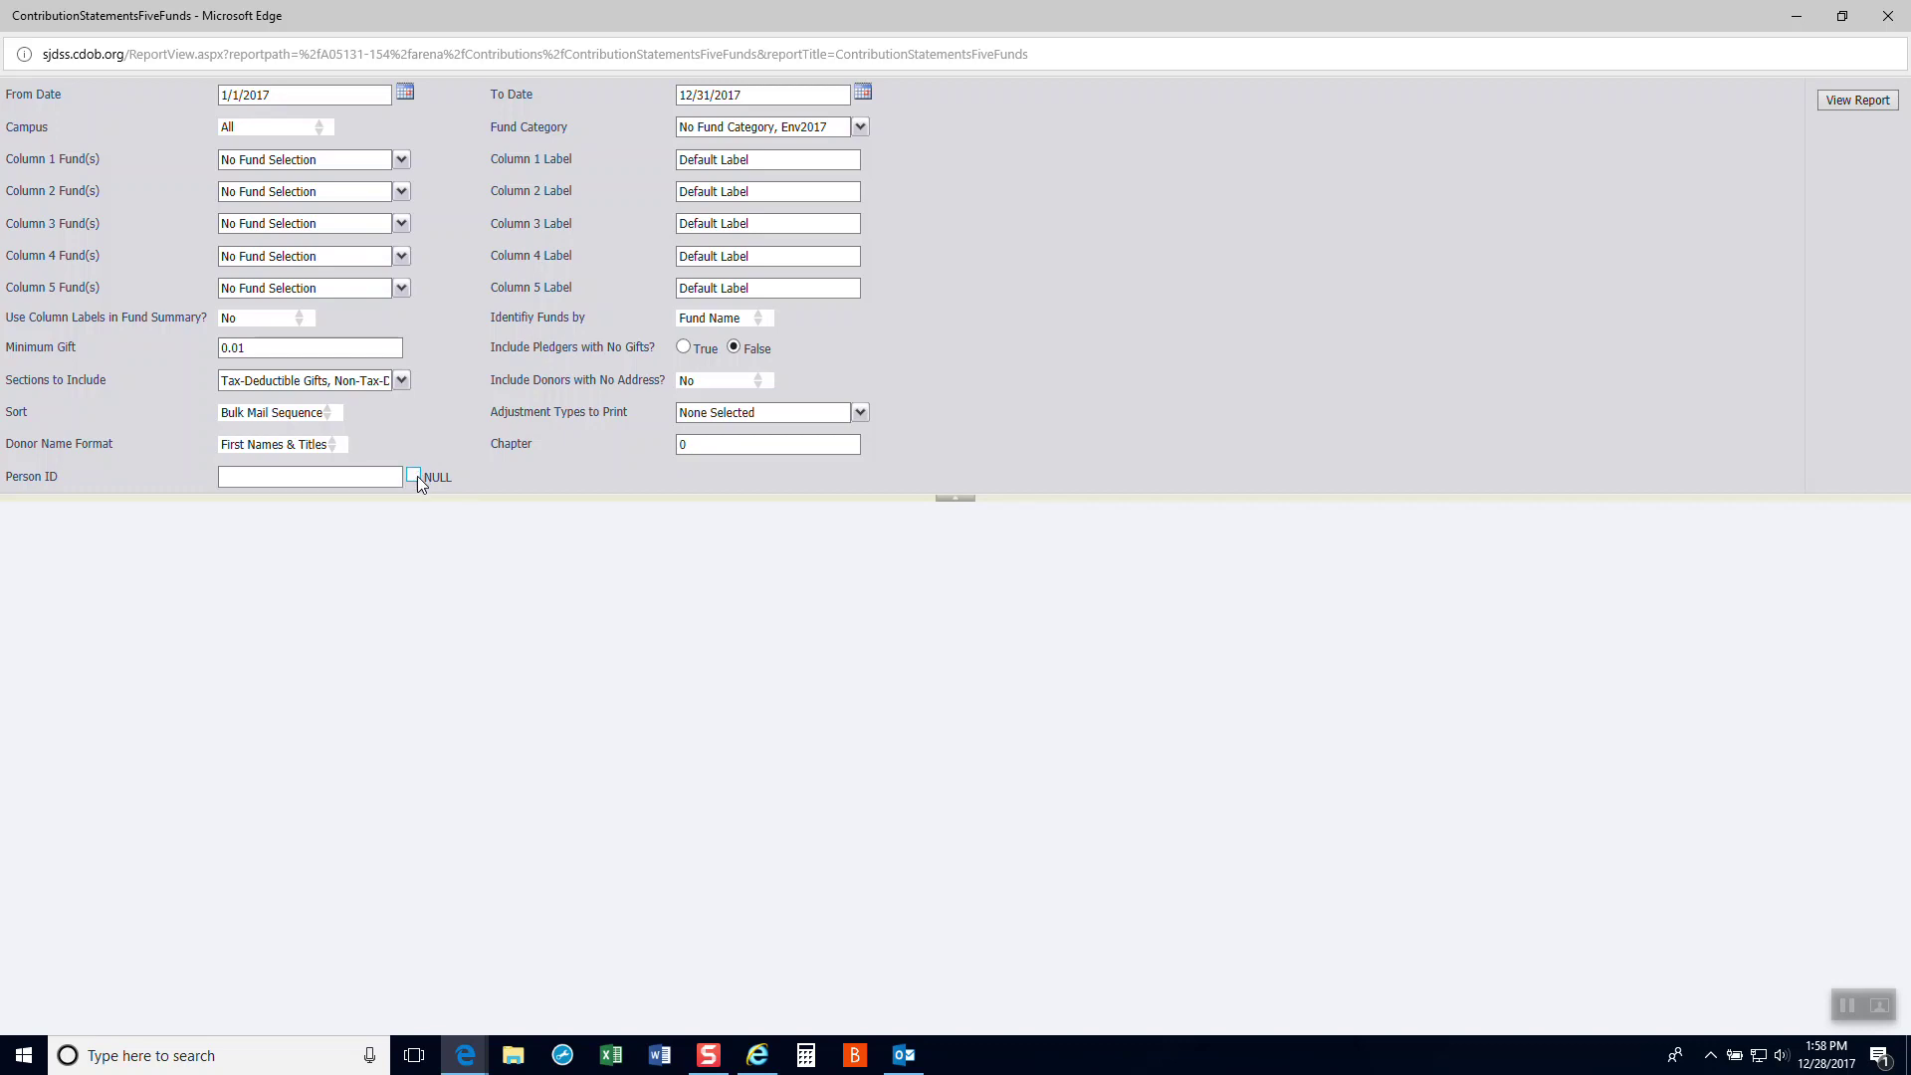
right_click(245, 479)
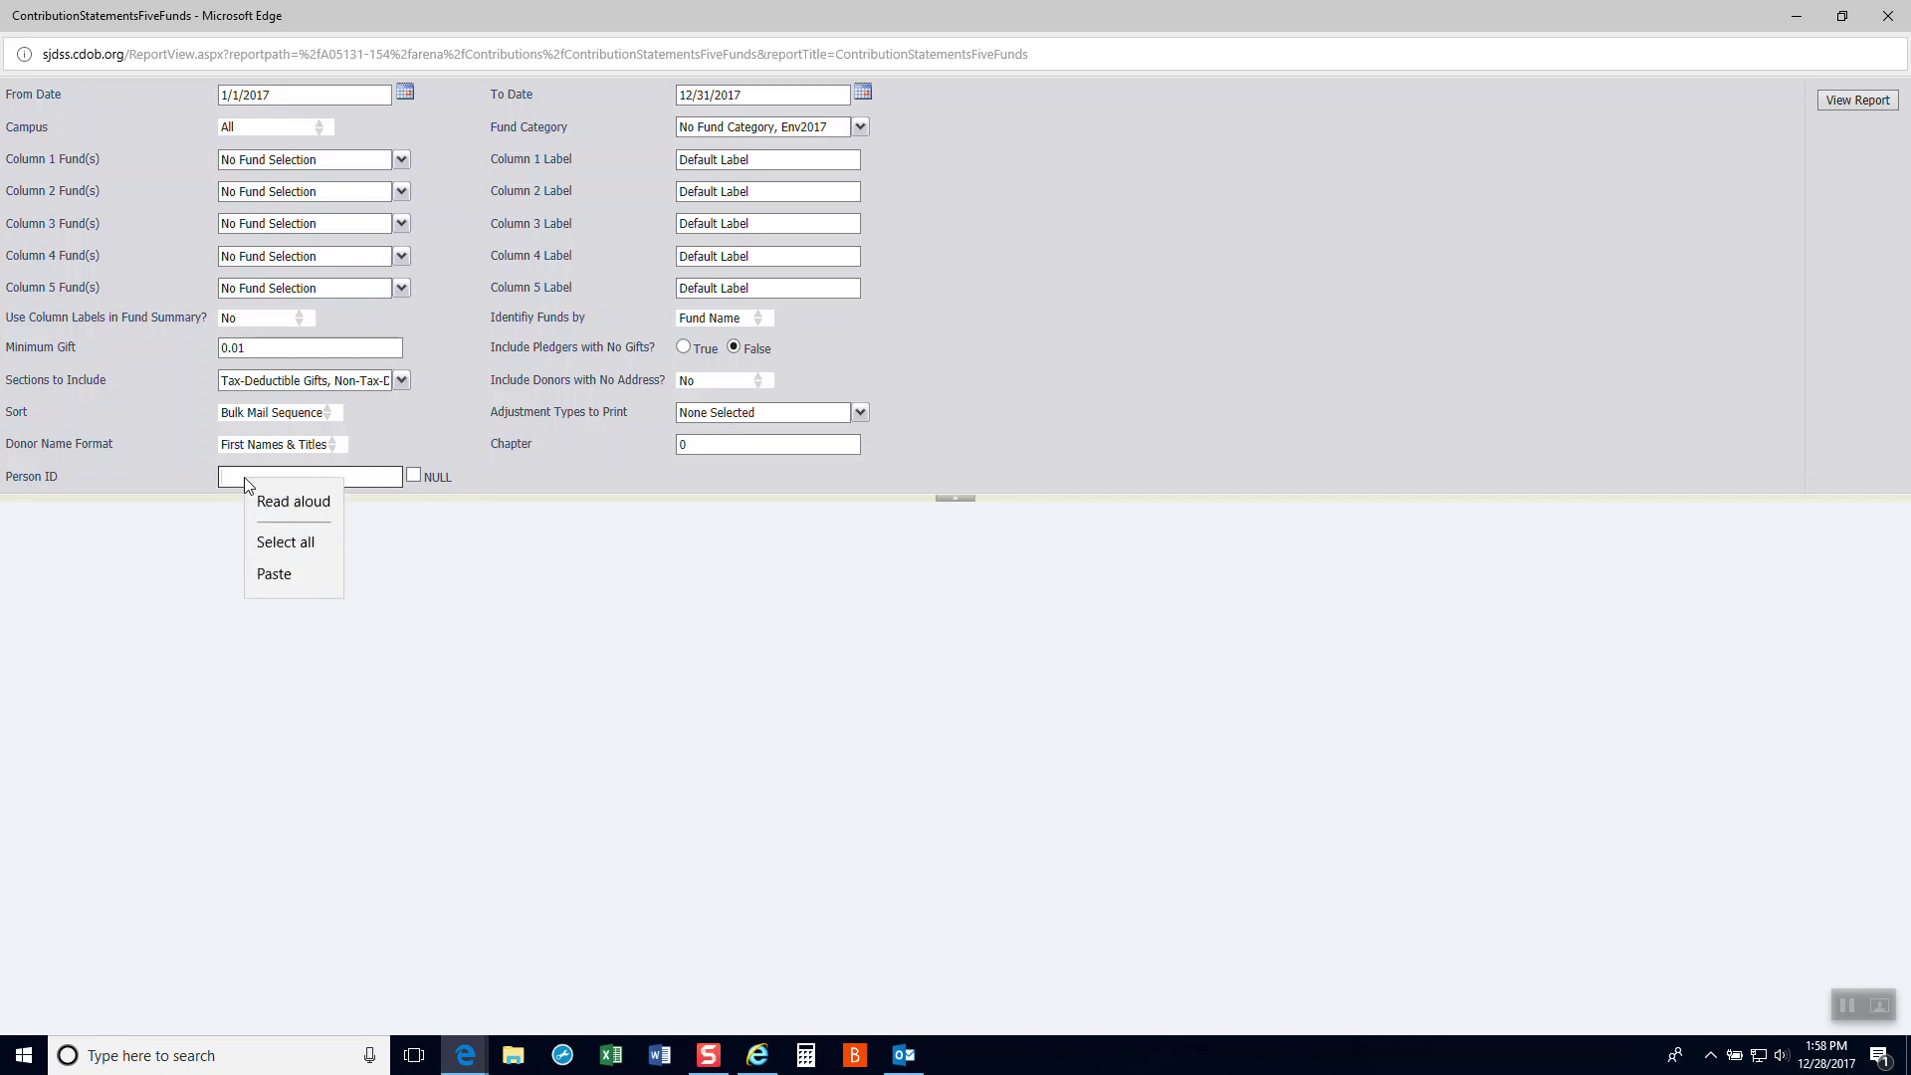
click(271, 576)
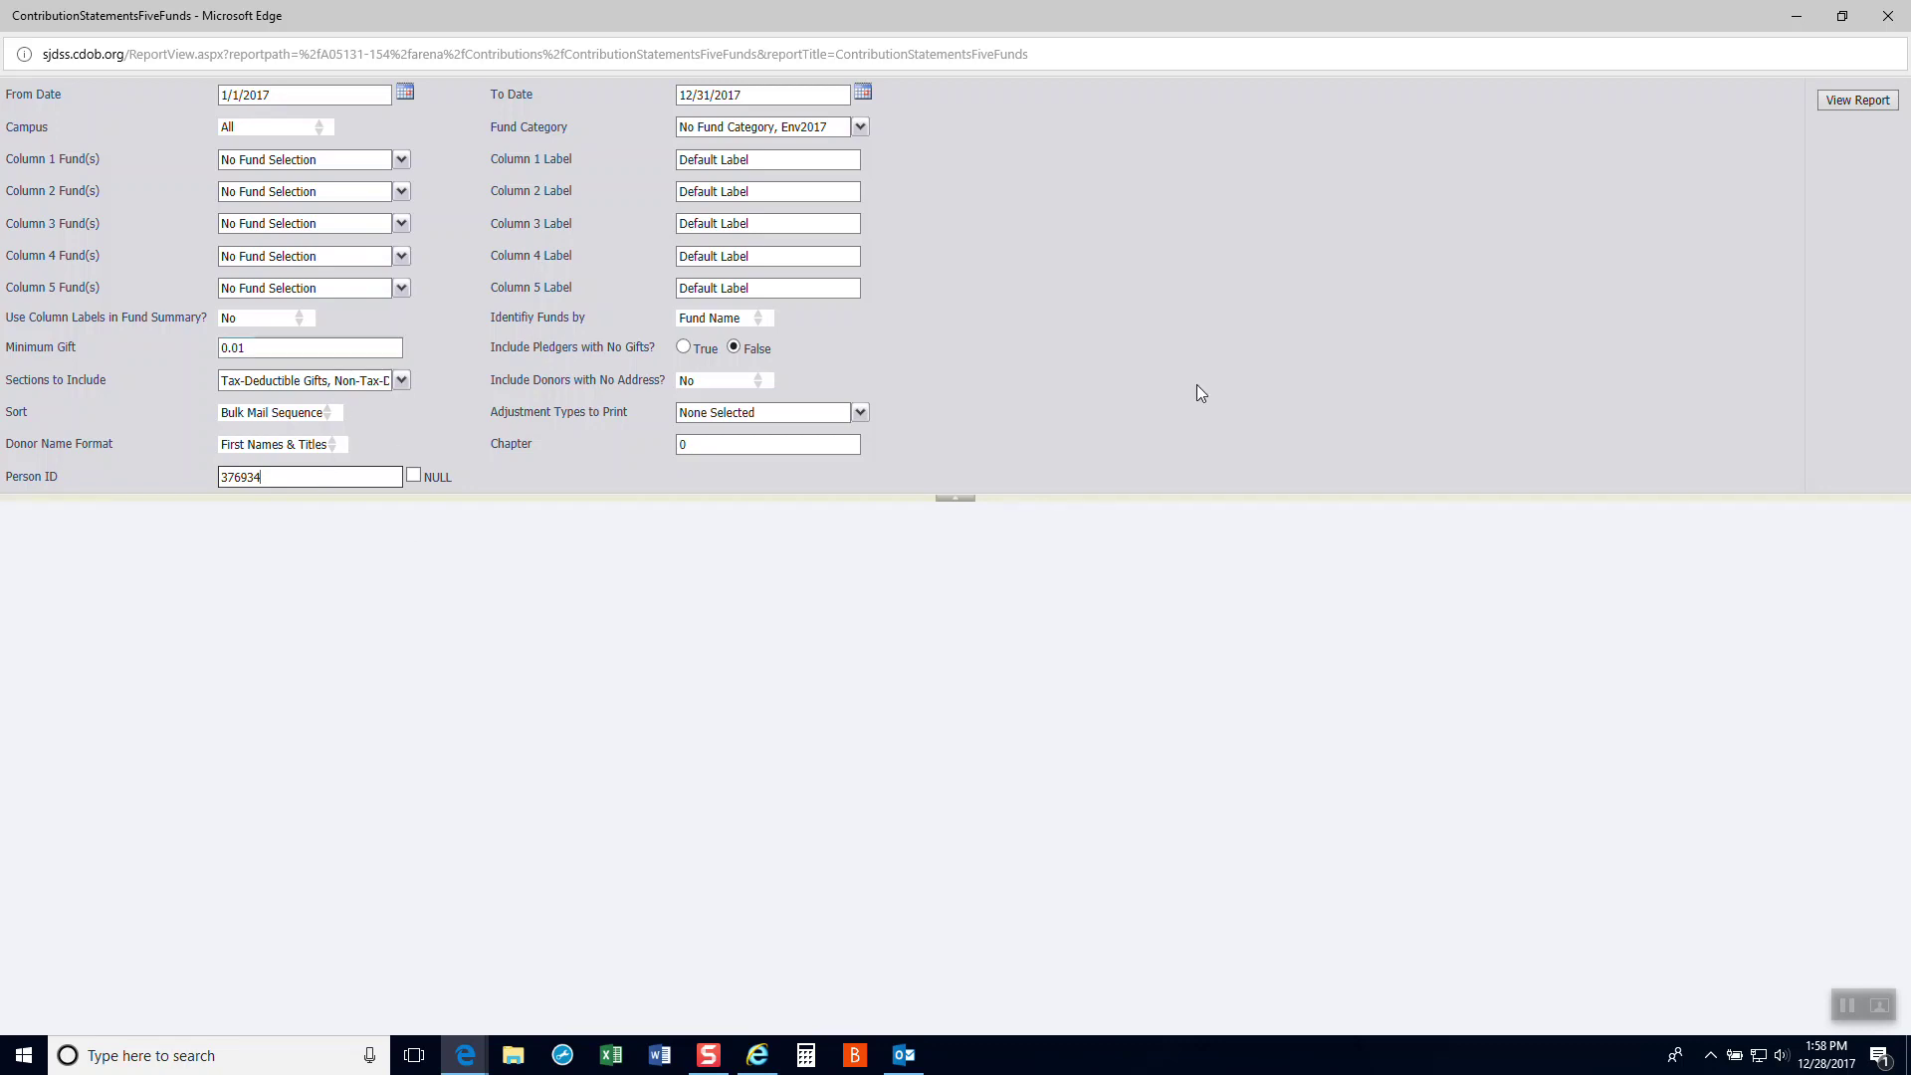
click(1852, 103)
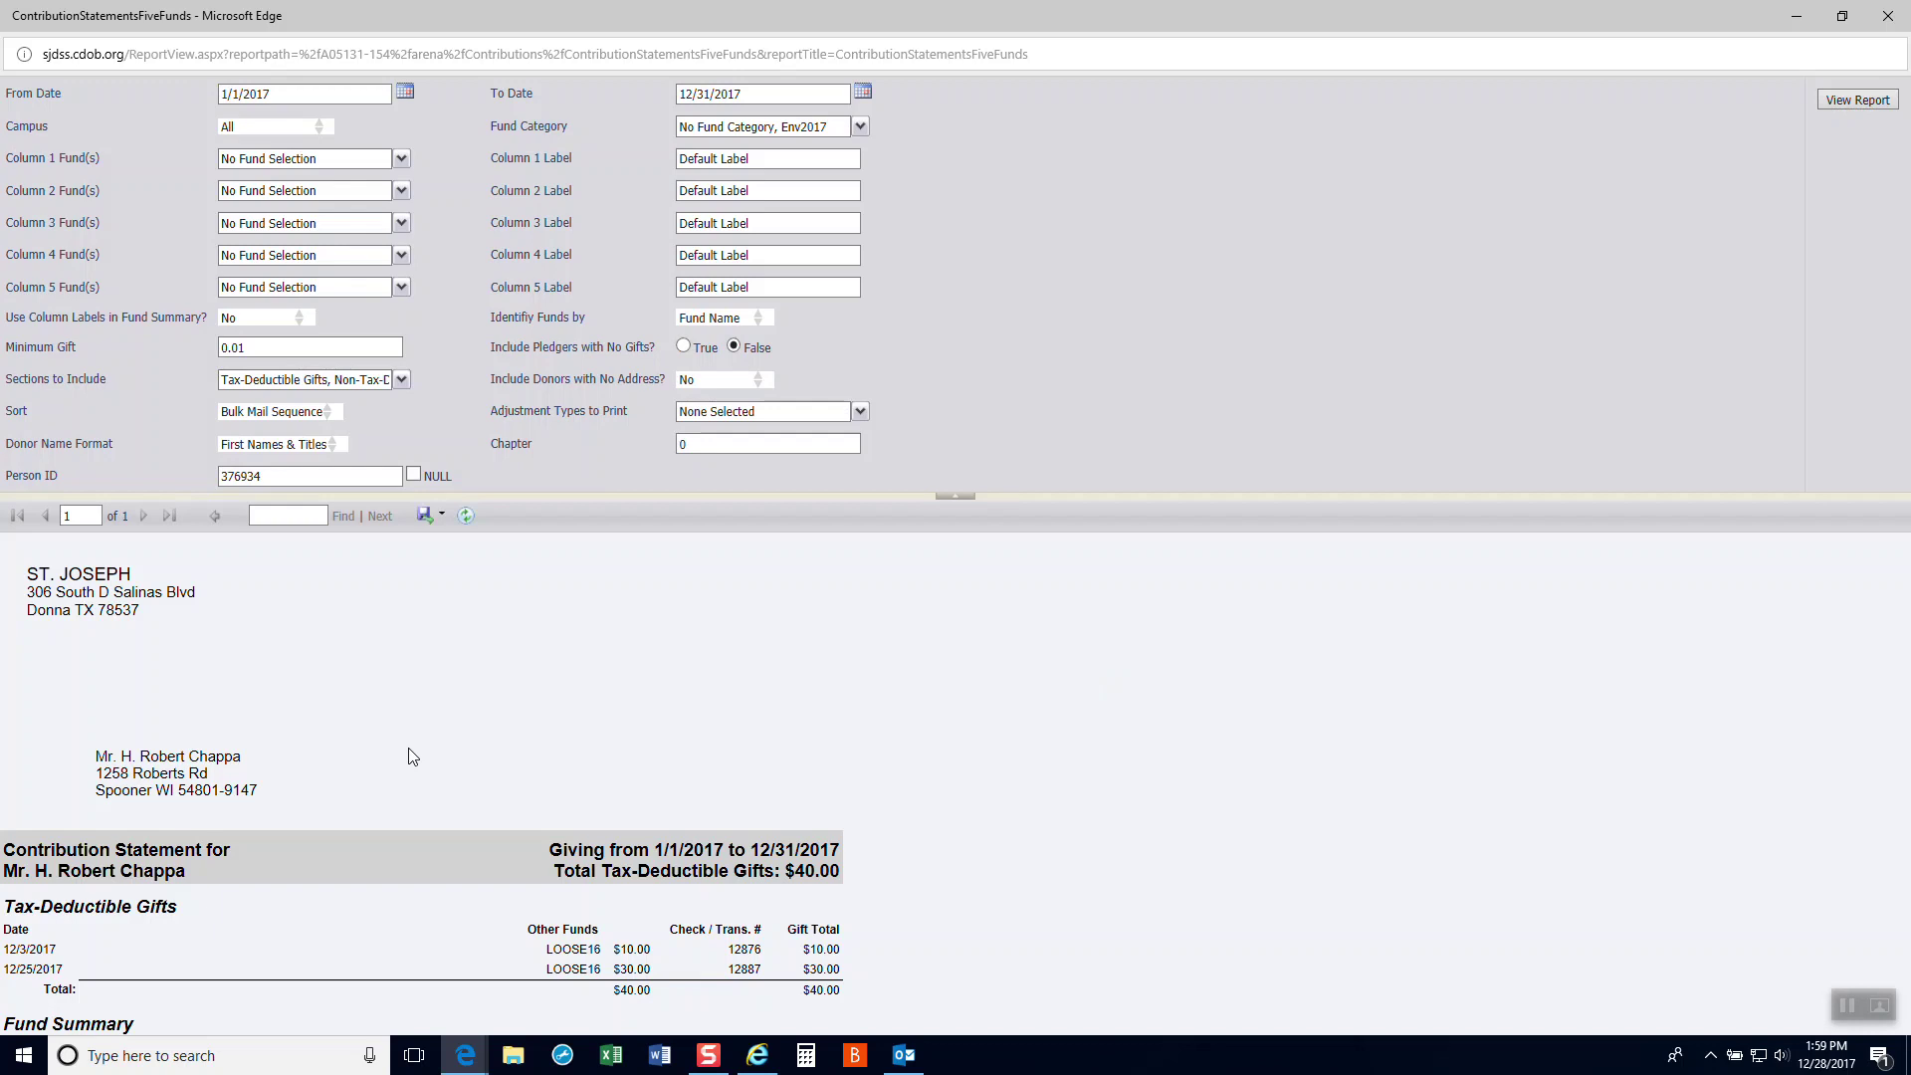
click(441, 518)
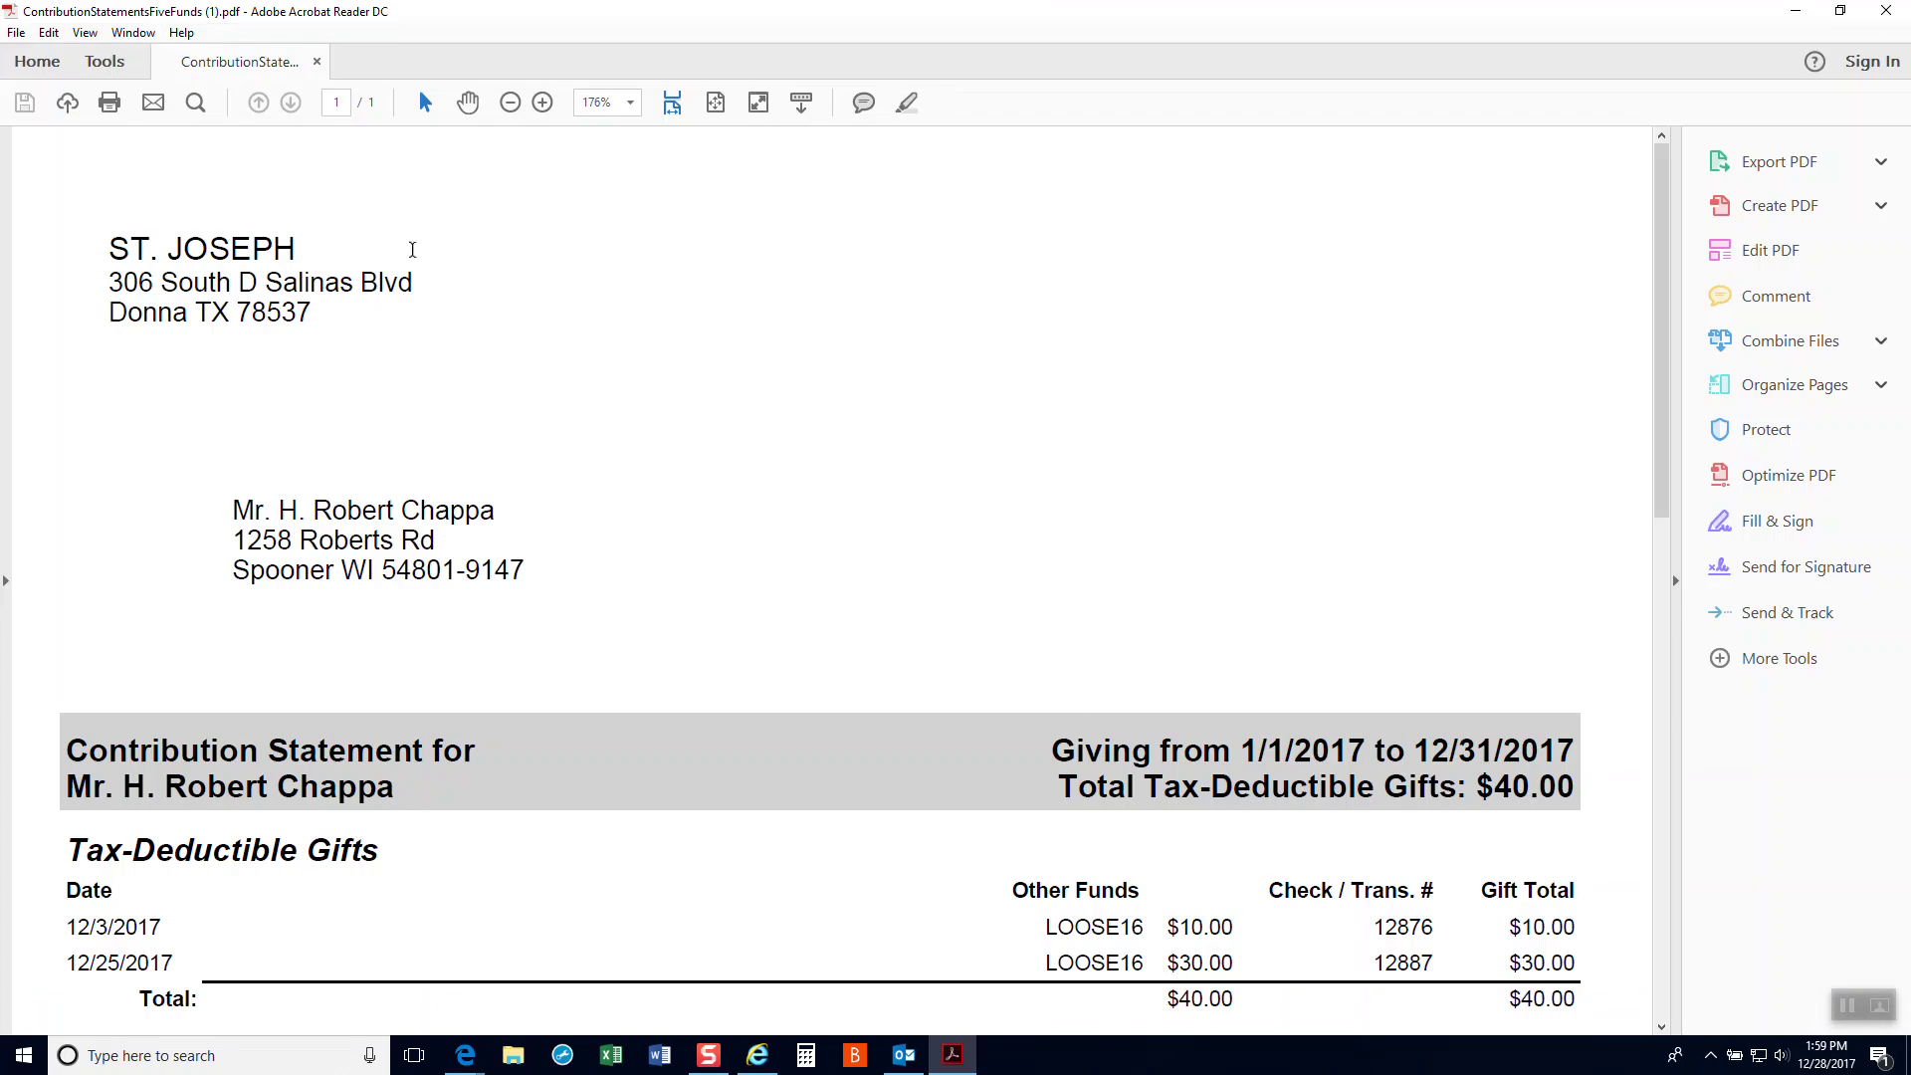
- Save the exported statement to the Desktop as '<donor surname> Cont Stmt 2017'
click(18, 33)
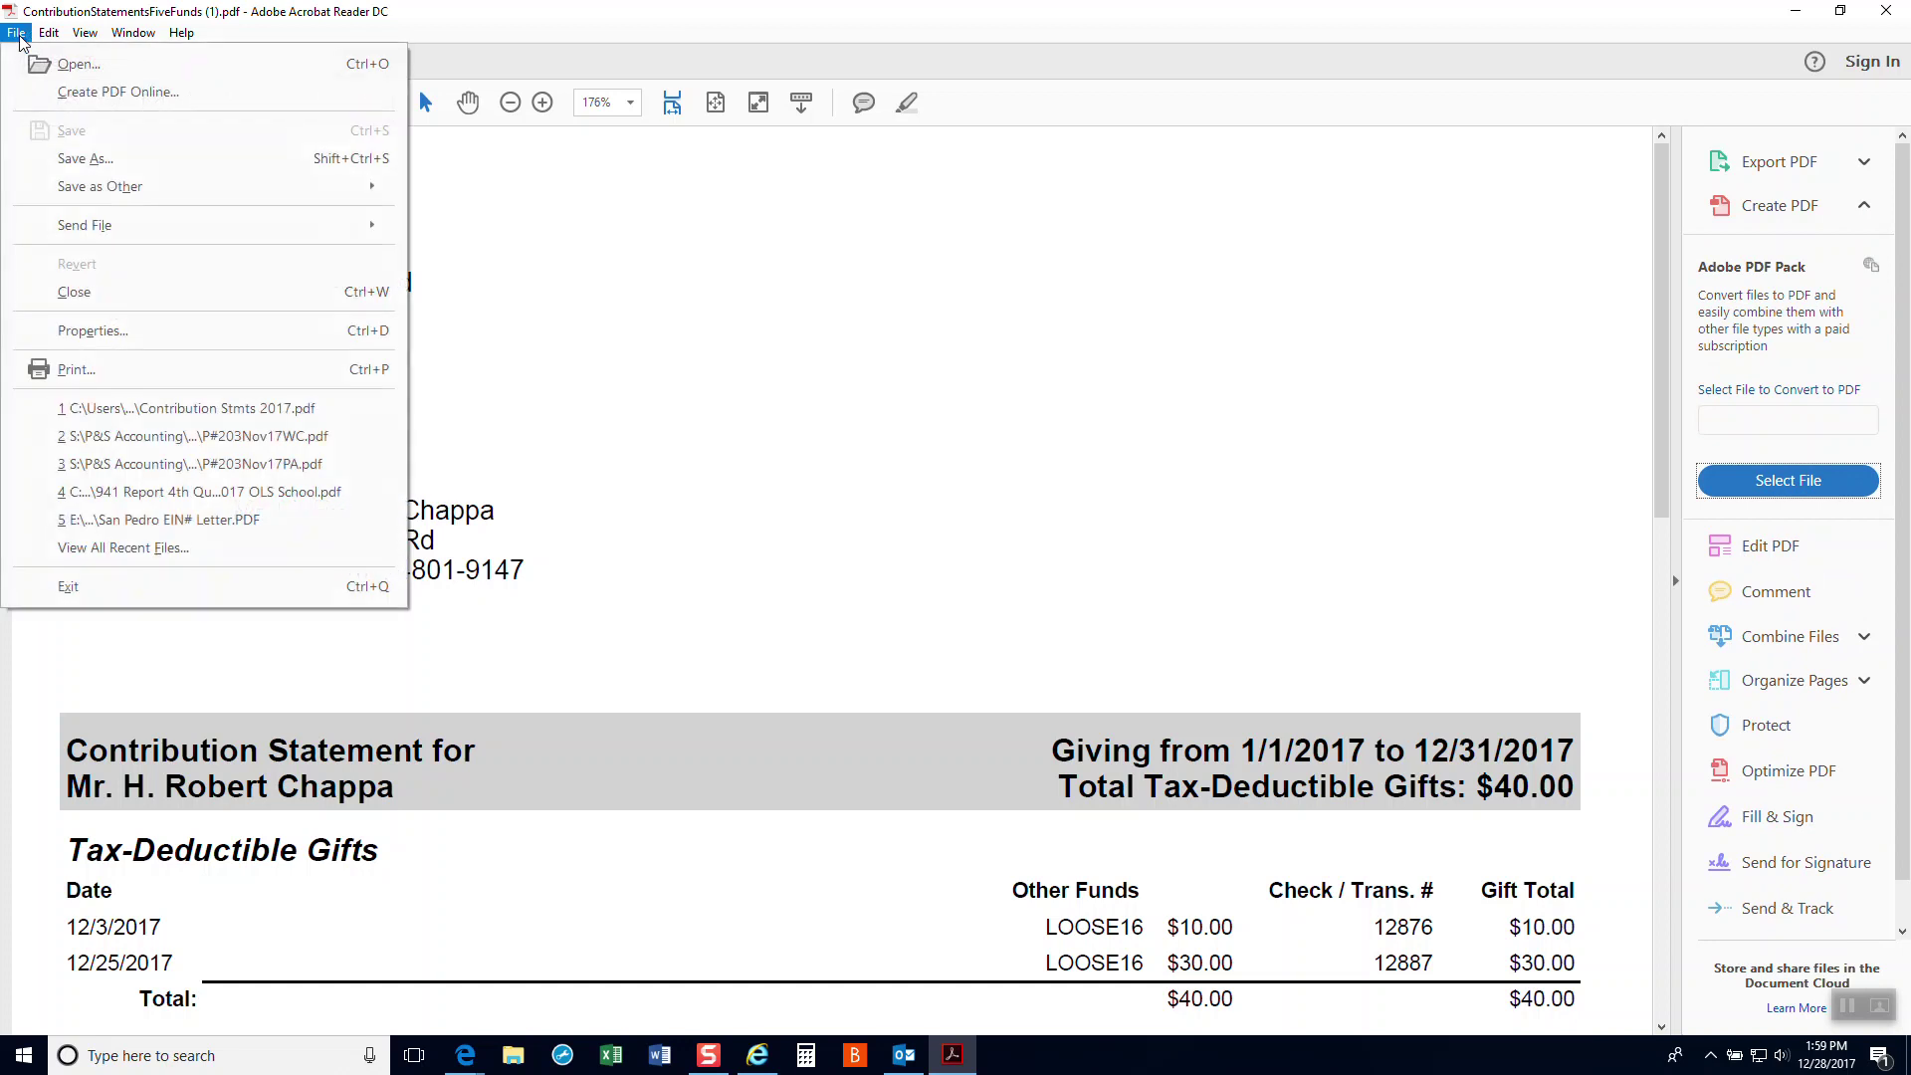
click(85, 160)
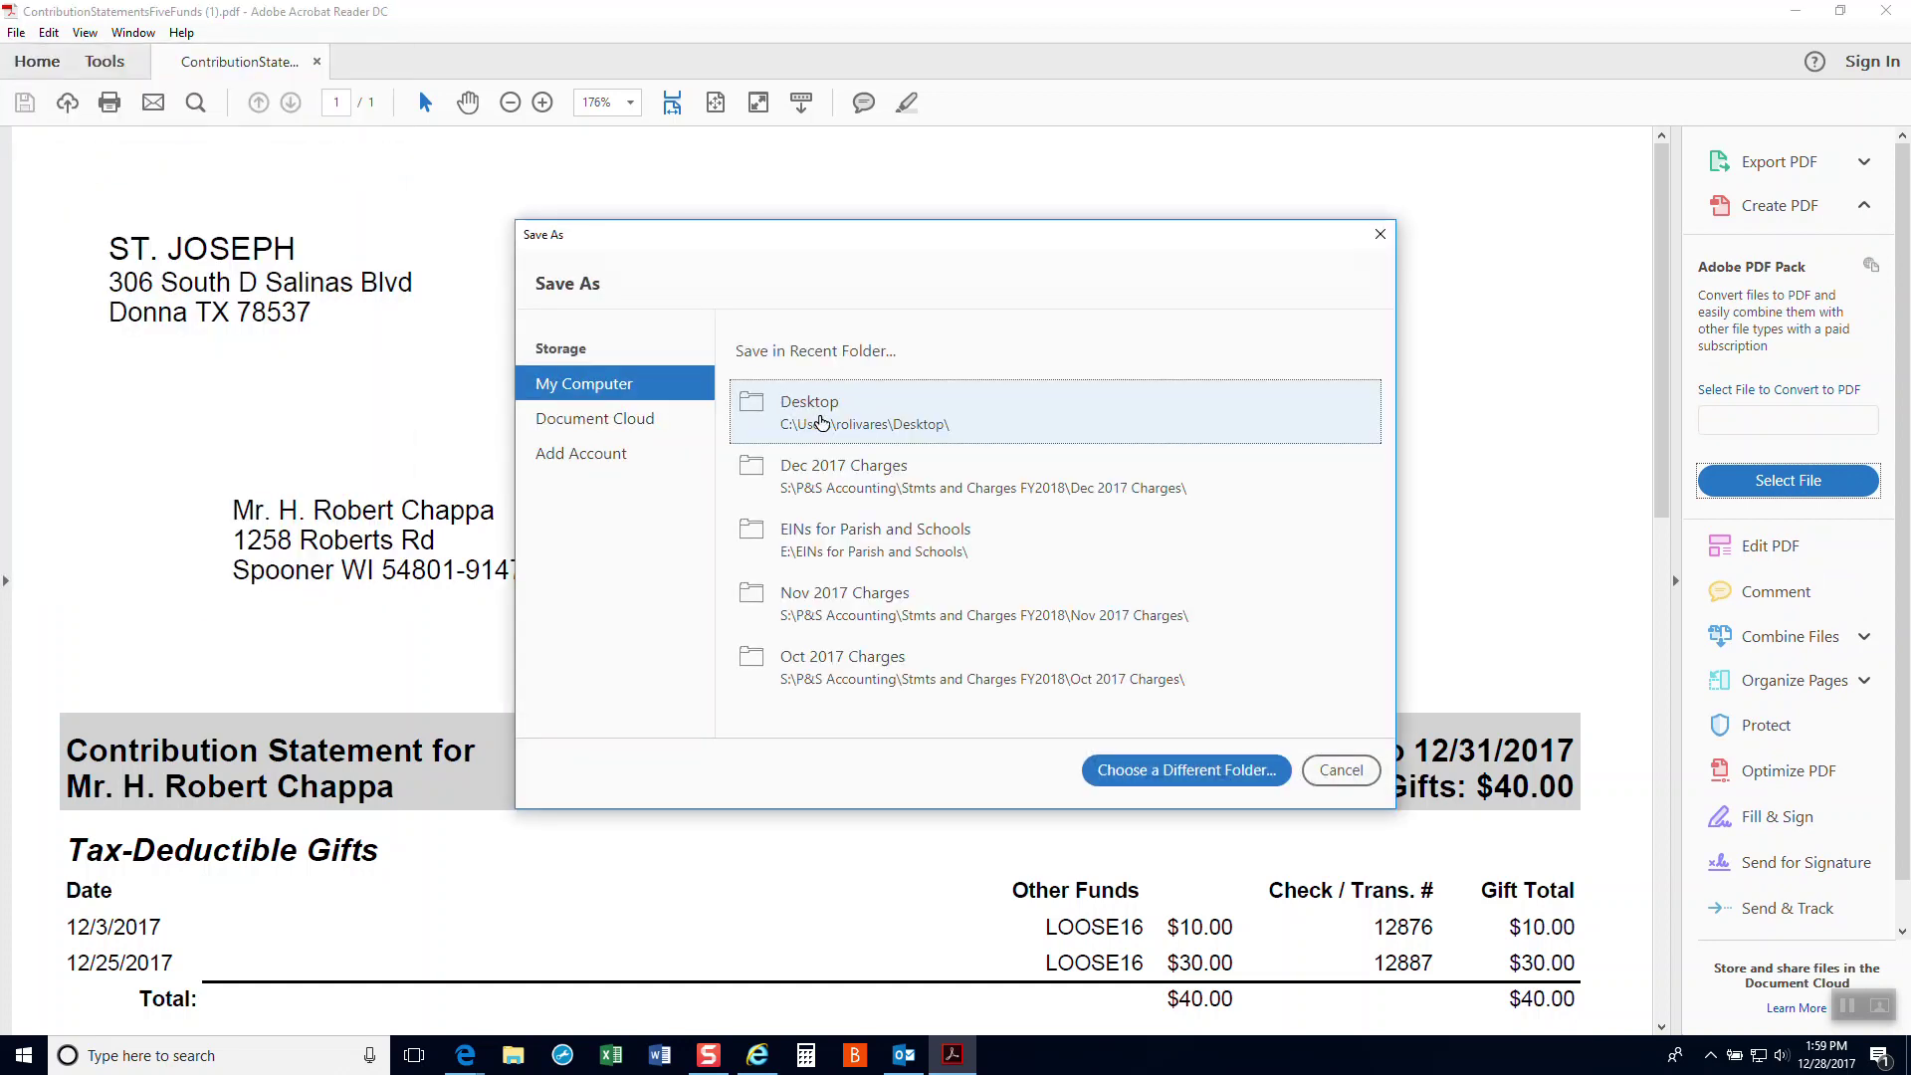
click(821, 422)
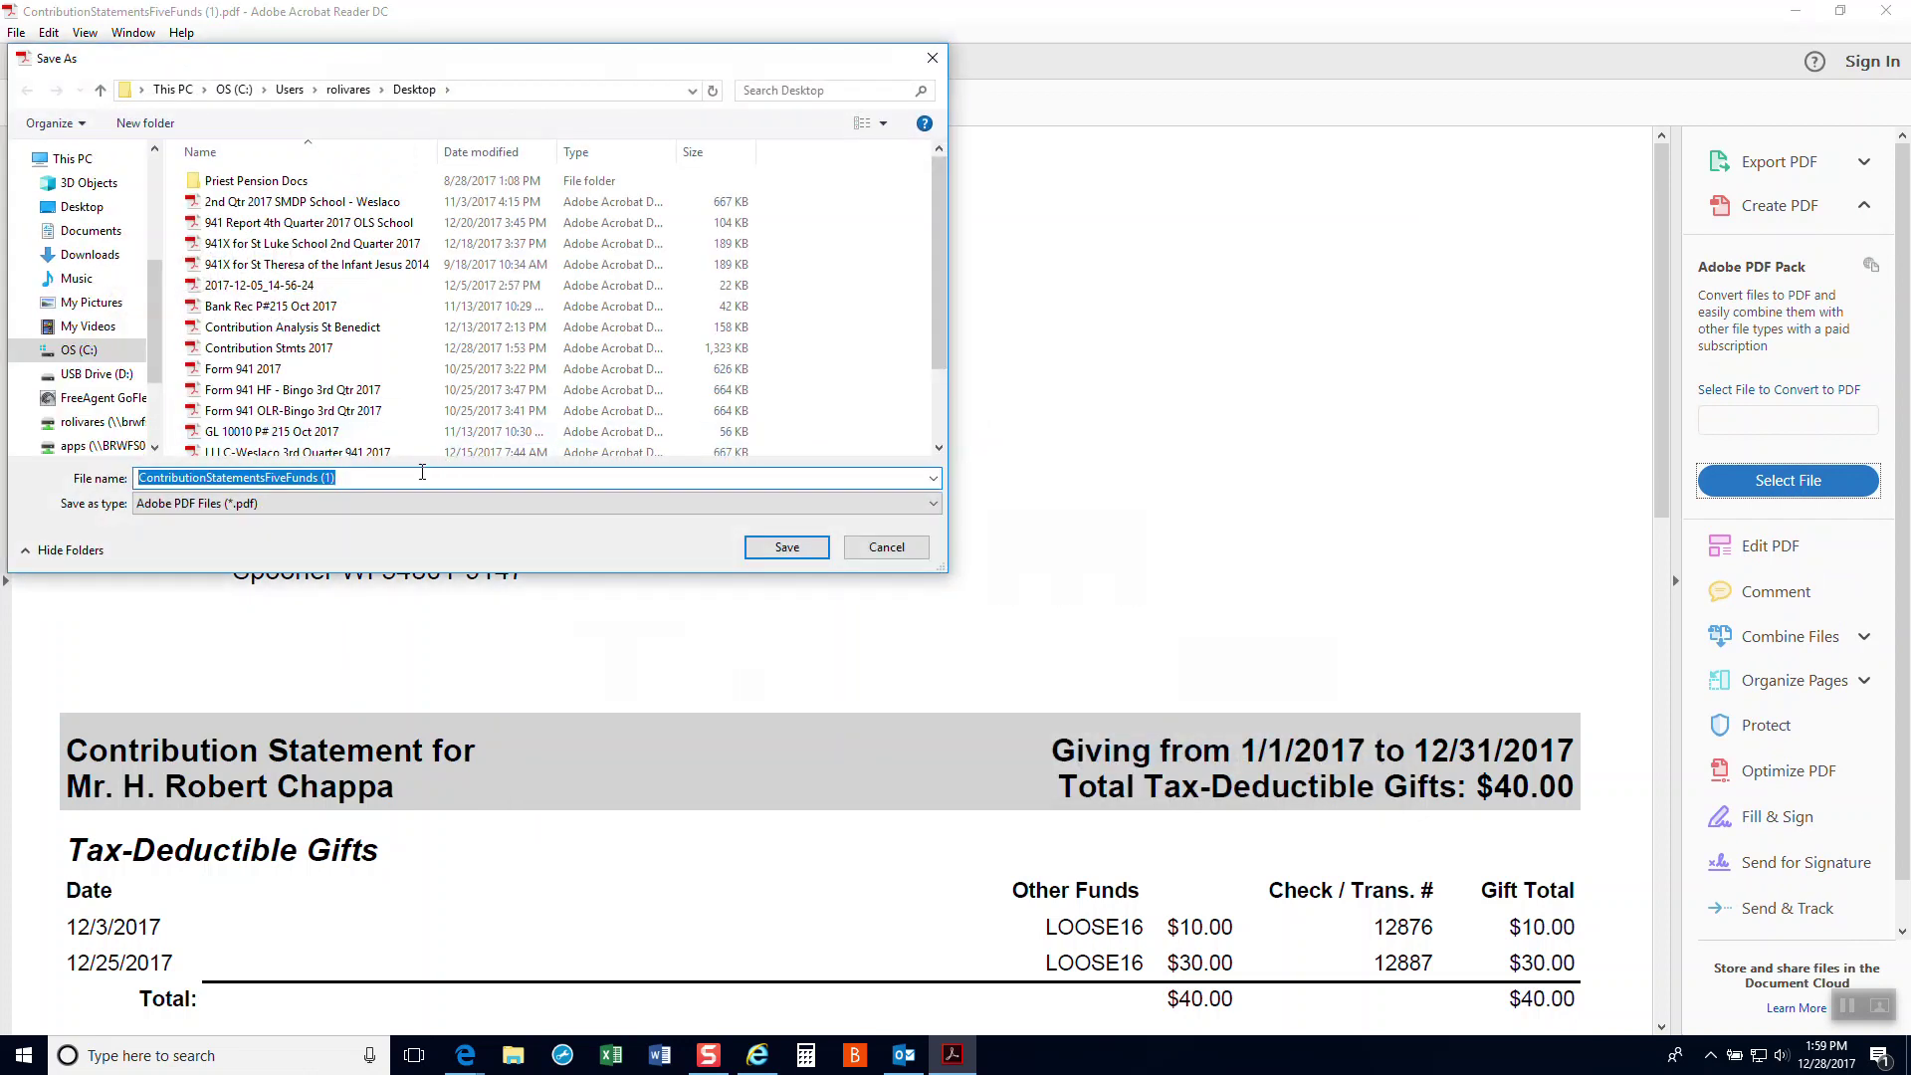
text(Chappa )
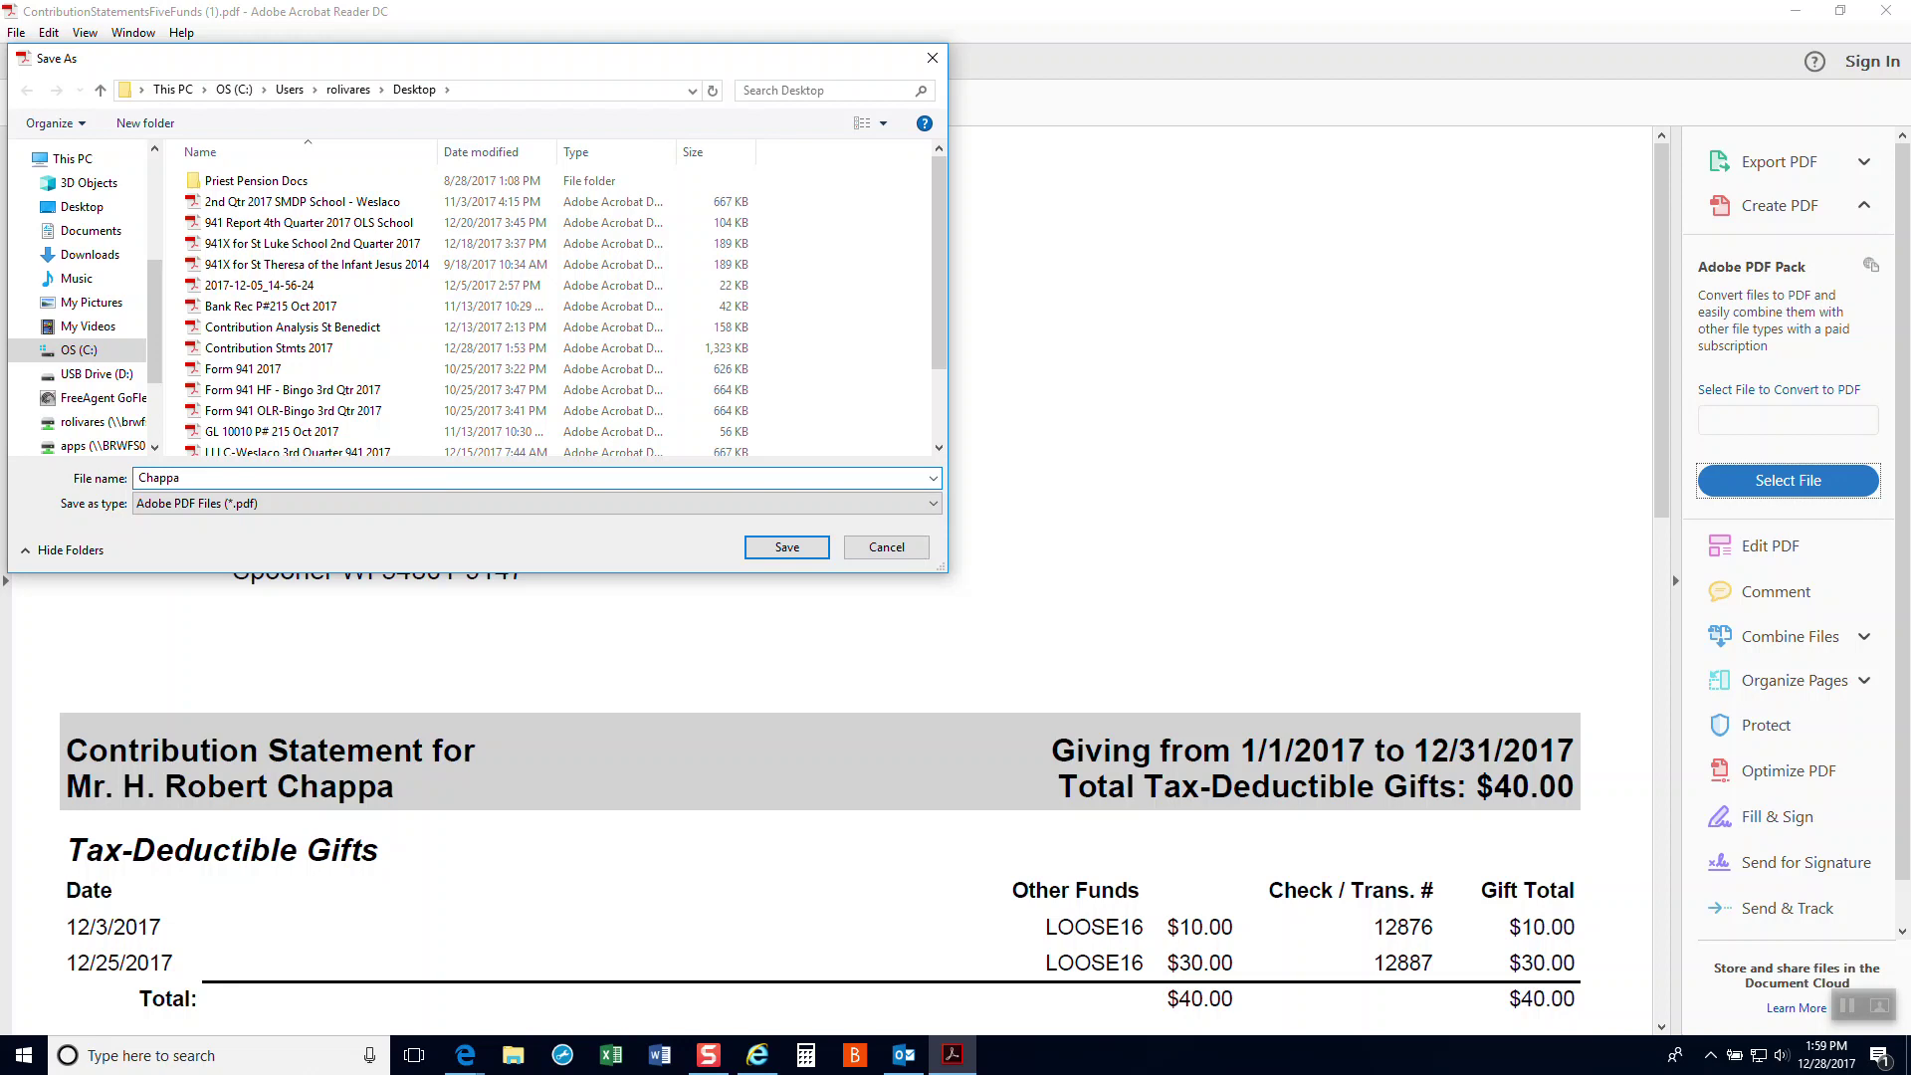
text(Cont Stmt 2017)
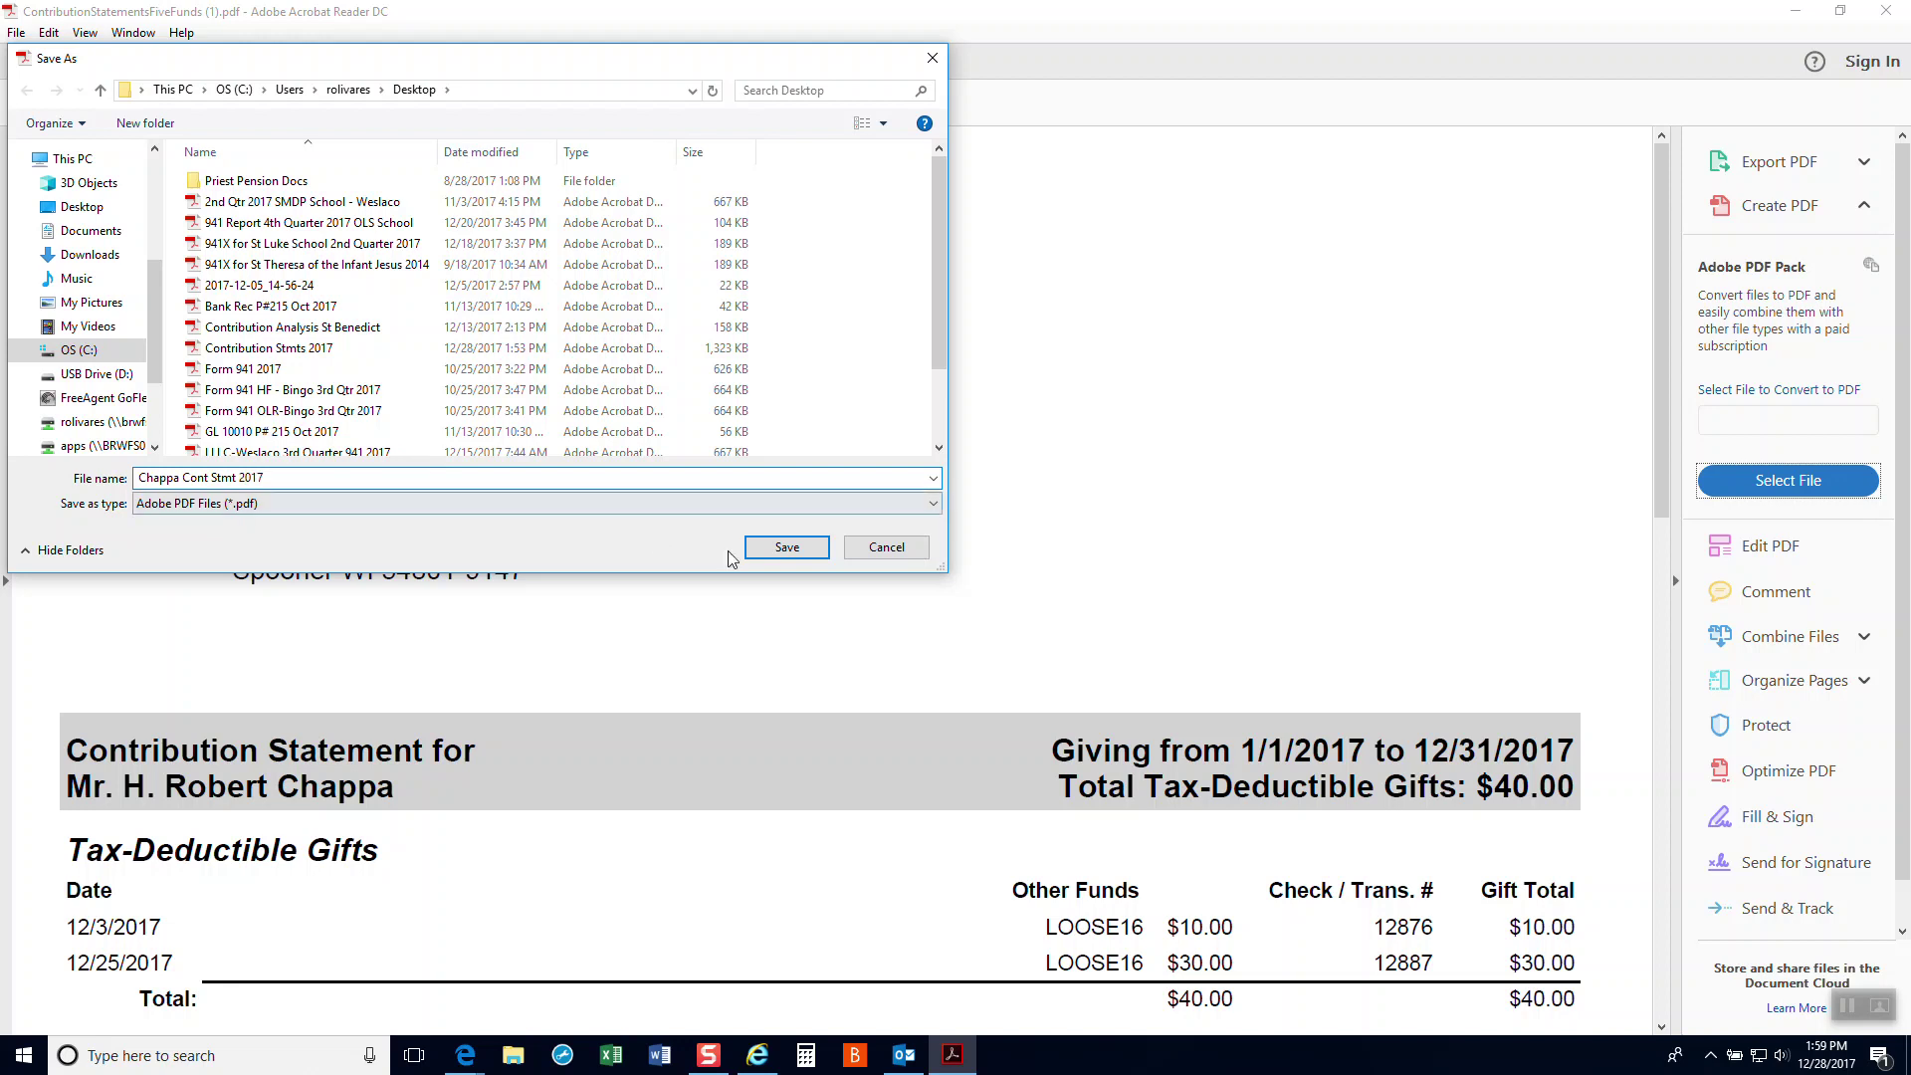
click(768, 547)
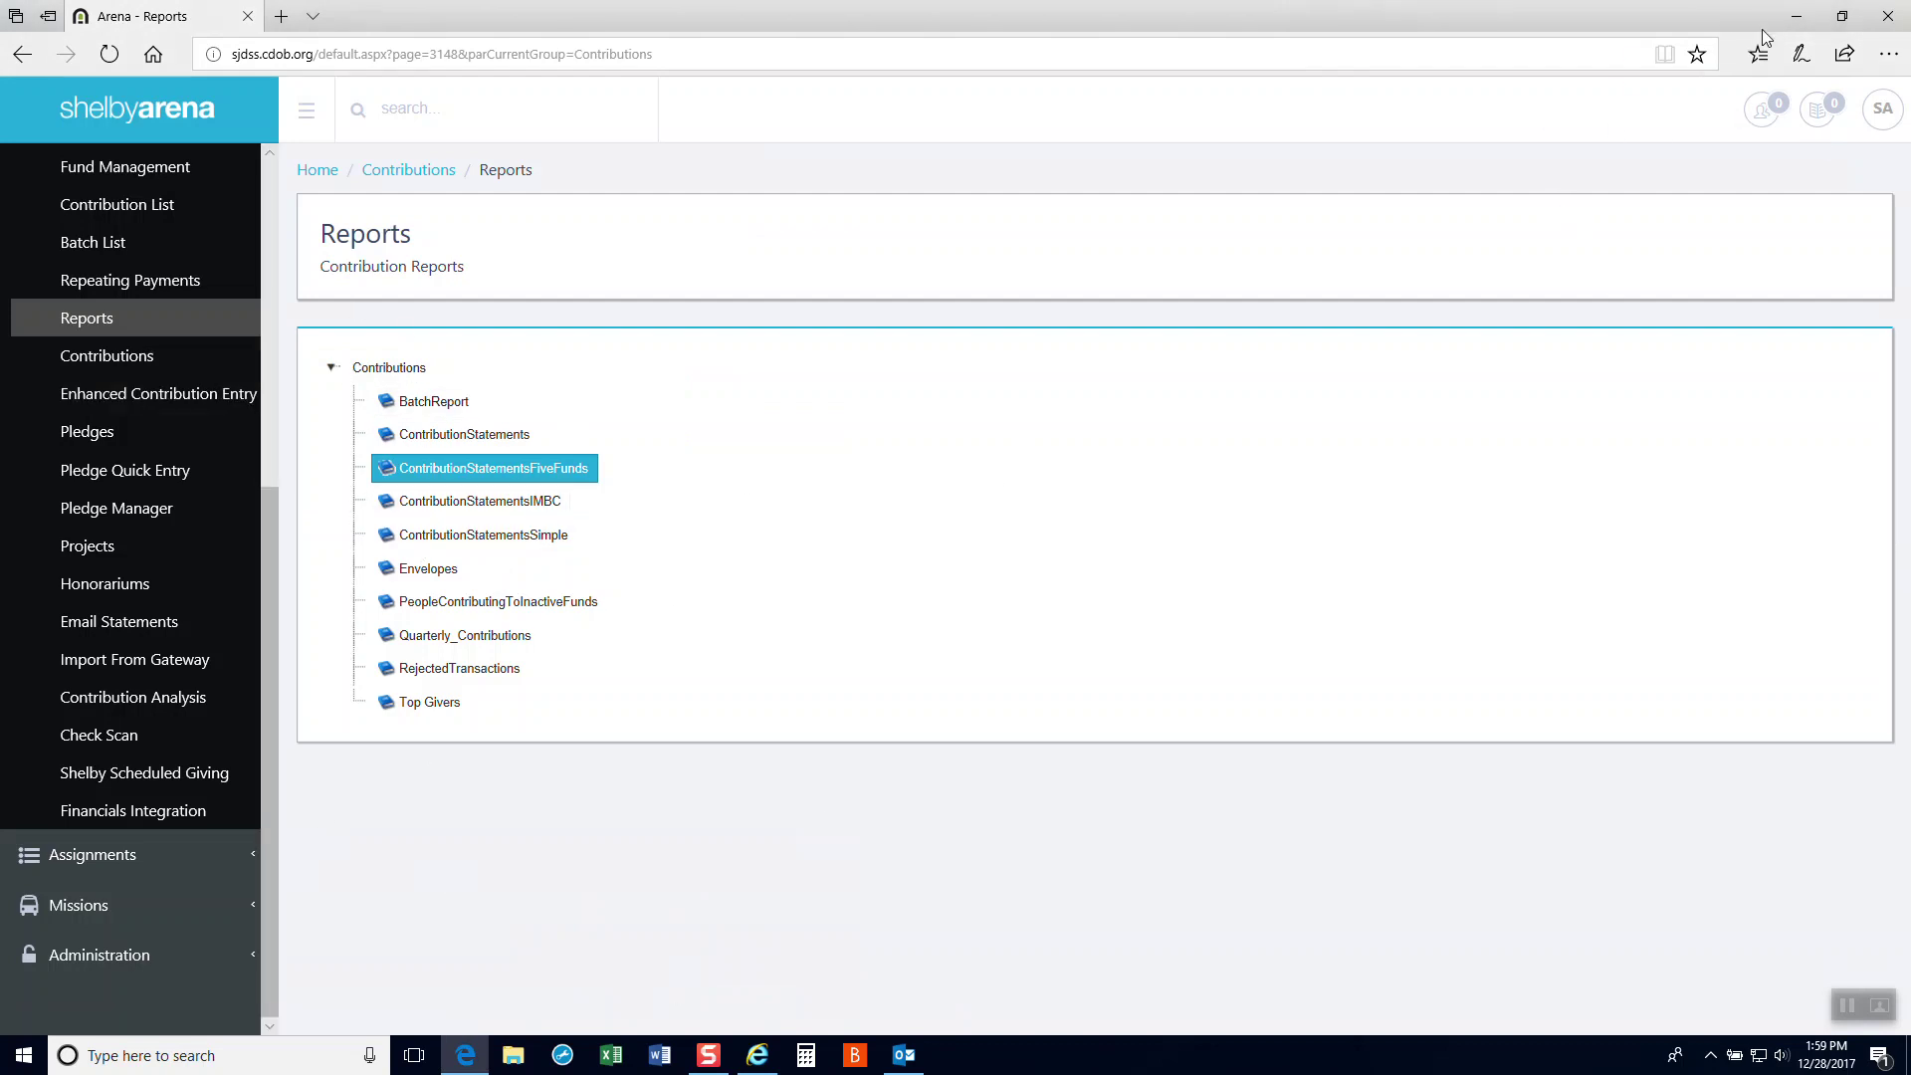
click(1792, 28)
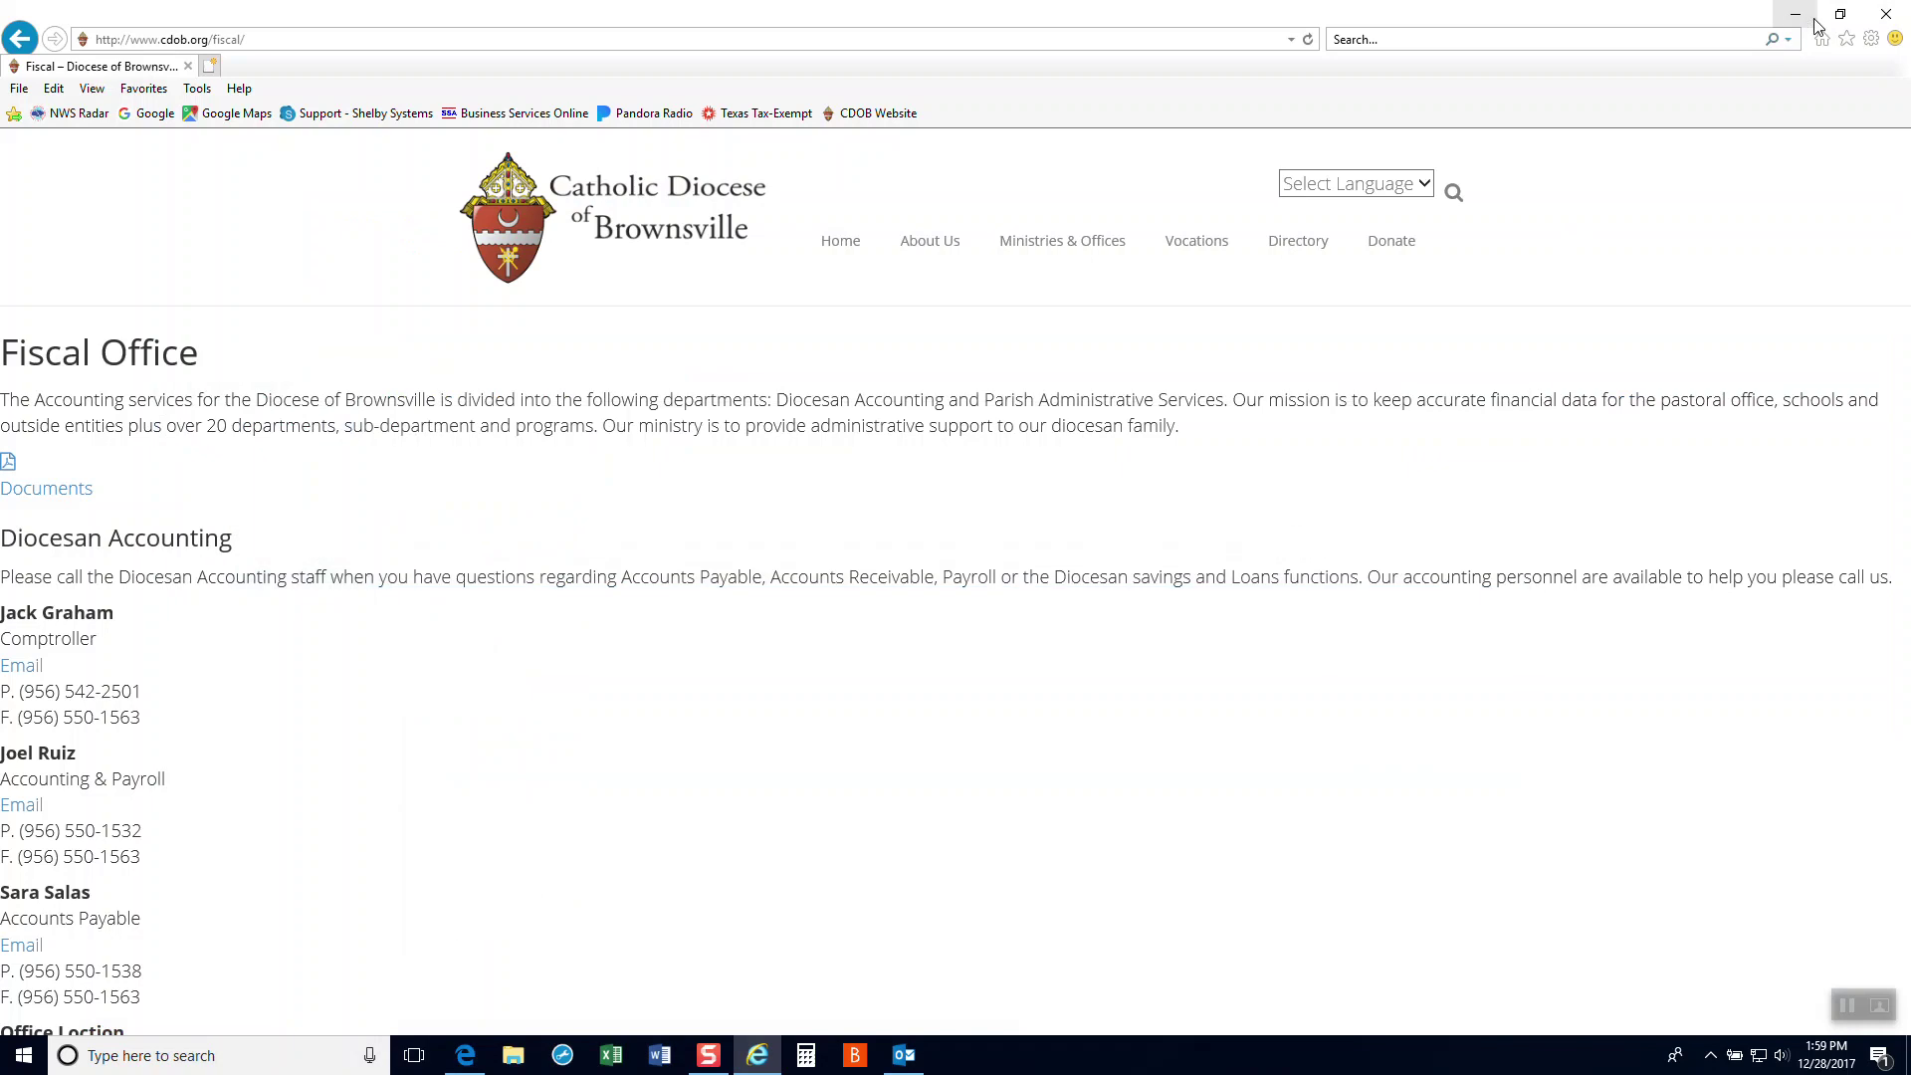
- Place the saved PDF below Contribution Stmts 2017 on the desktop, then open, review and close it
click(1803, 18)
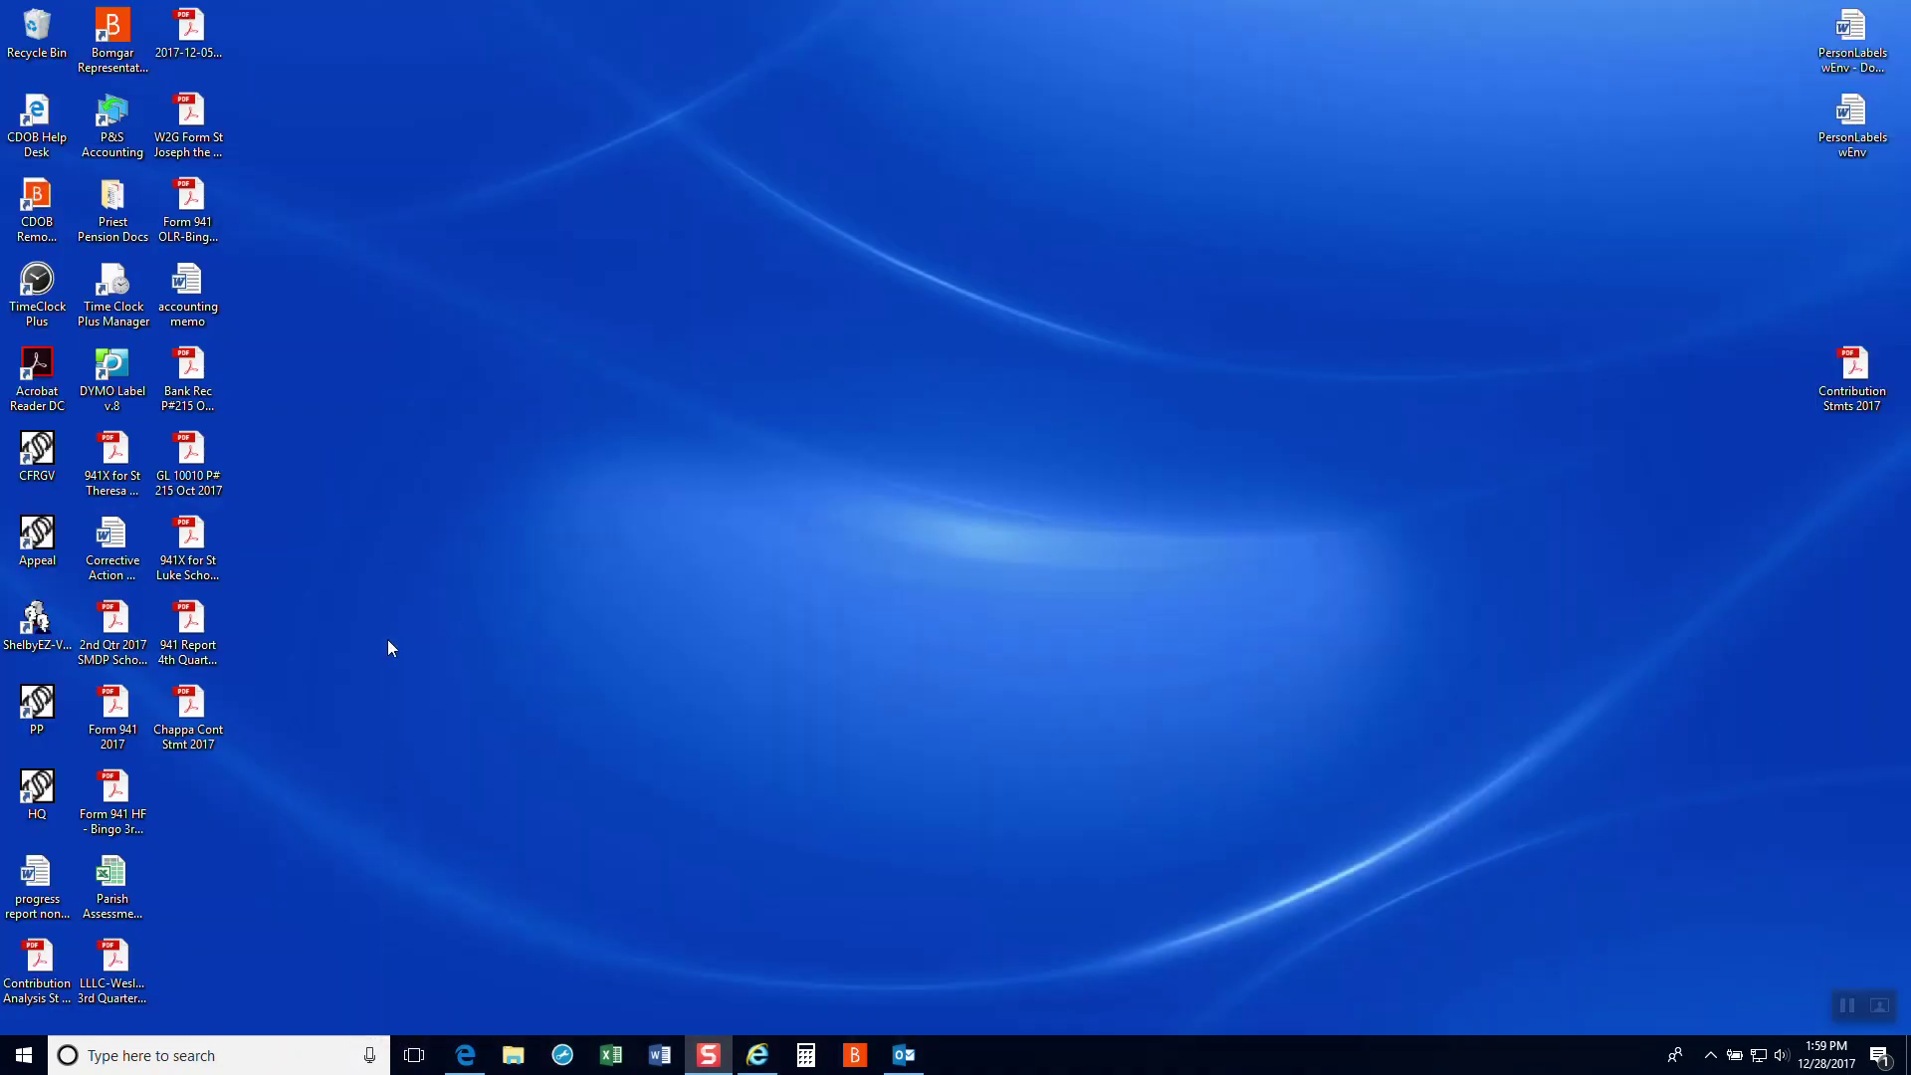
drag(207, 715, 1852, 513)
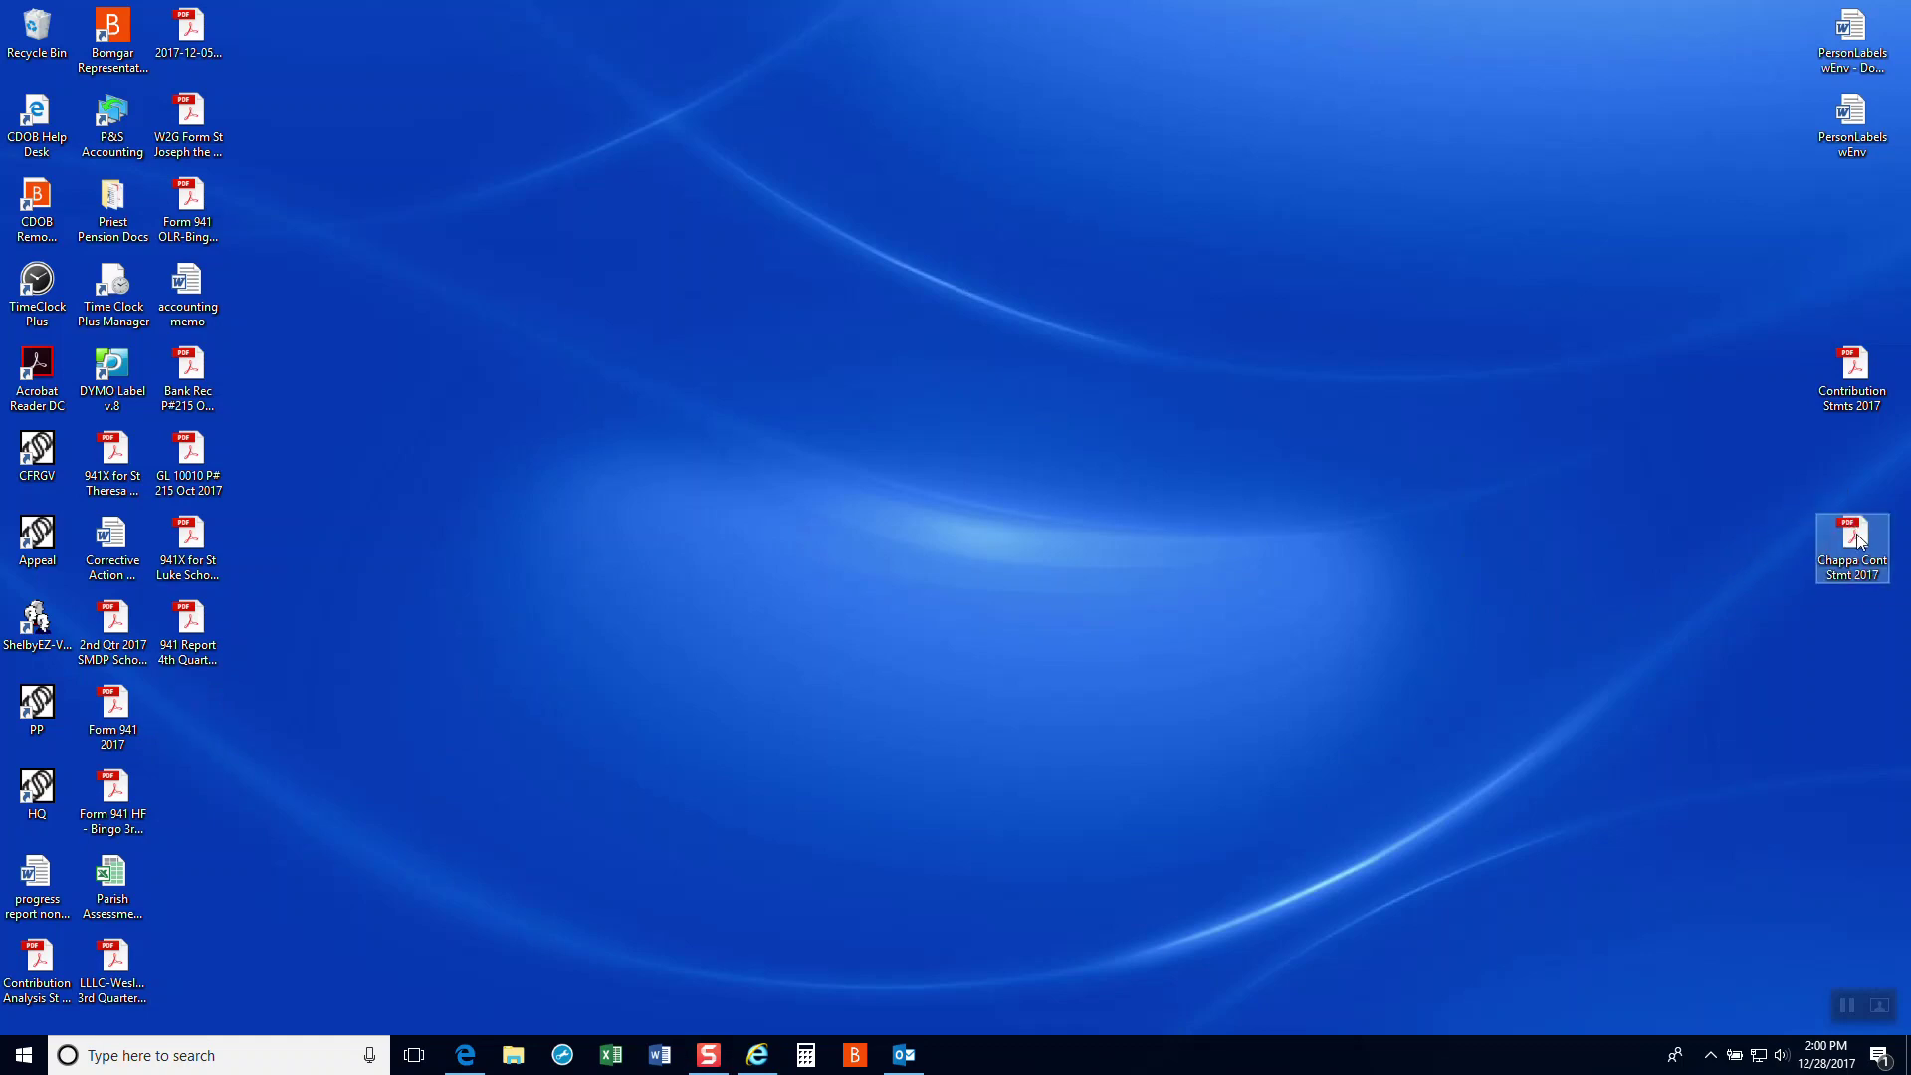
double_click(1879, 539)
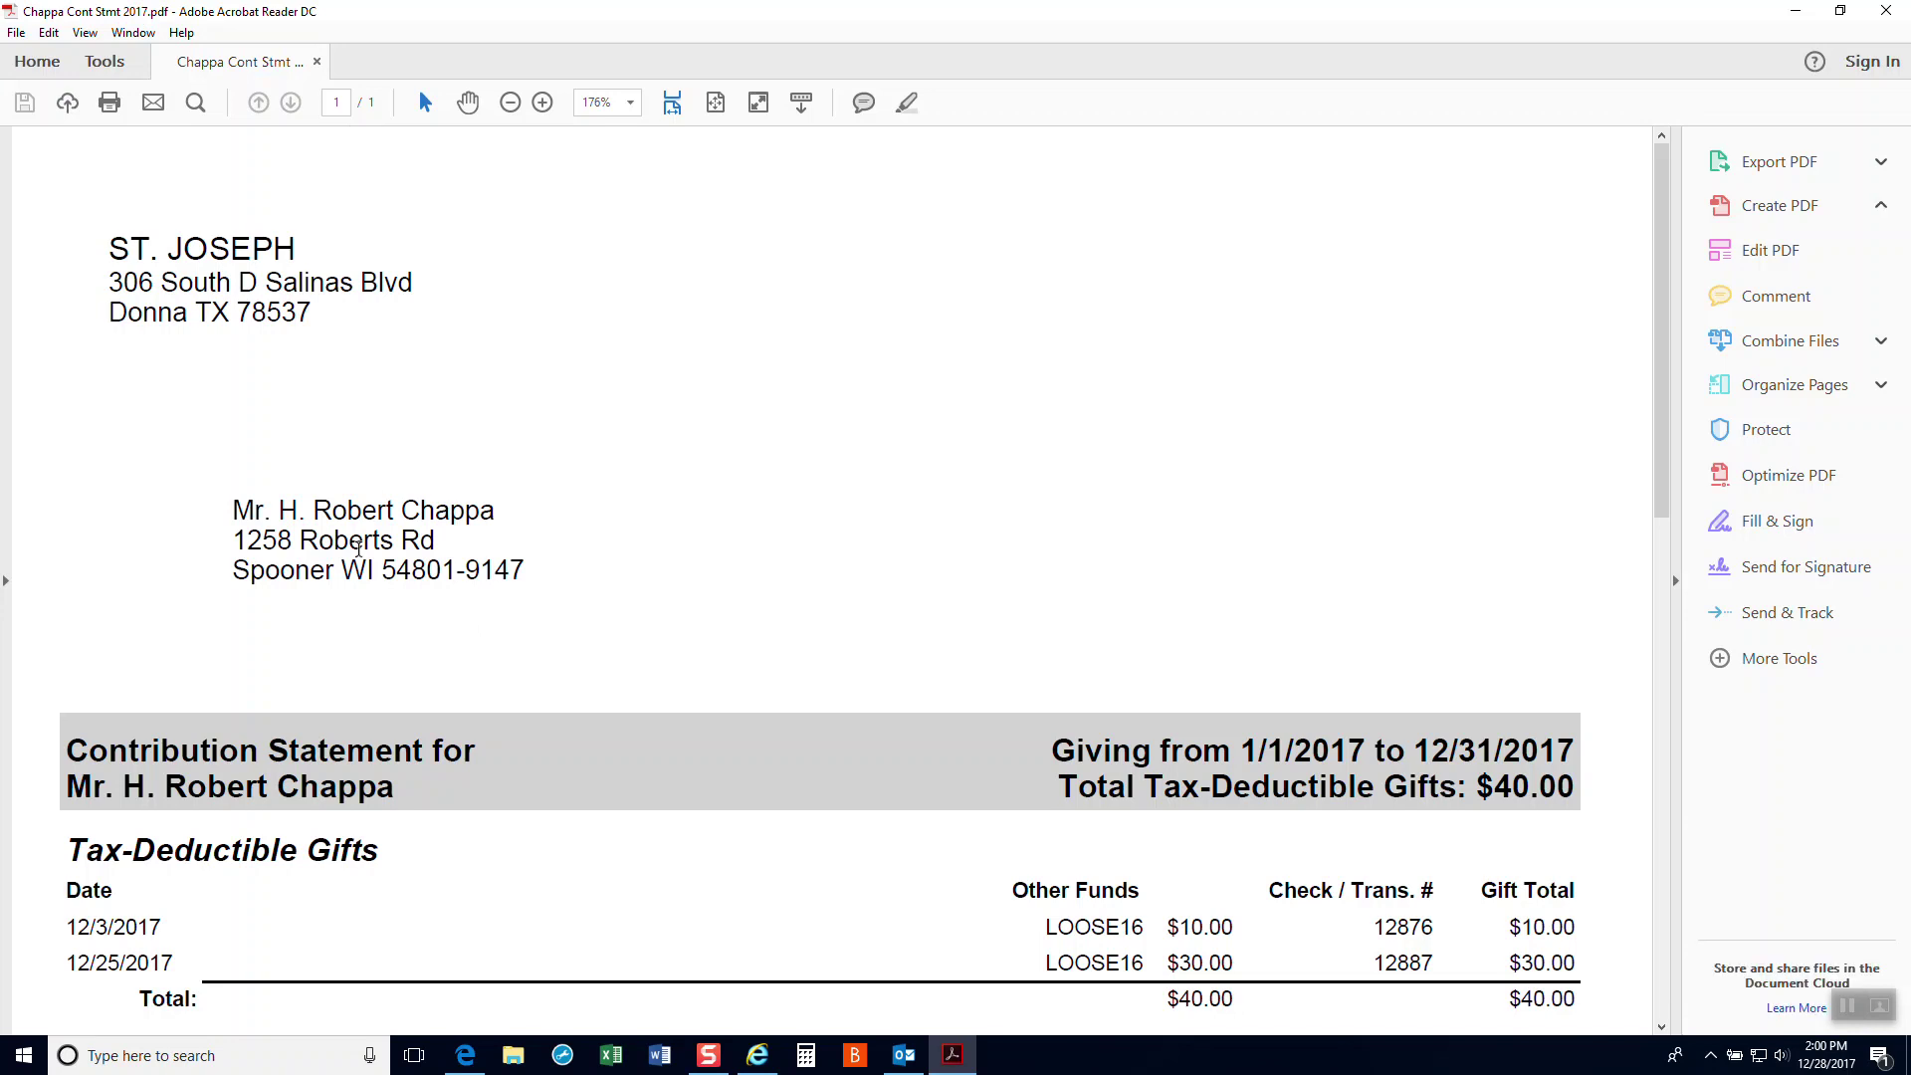
scroll(802, 760, down, 3)
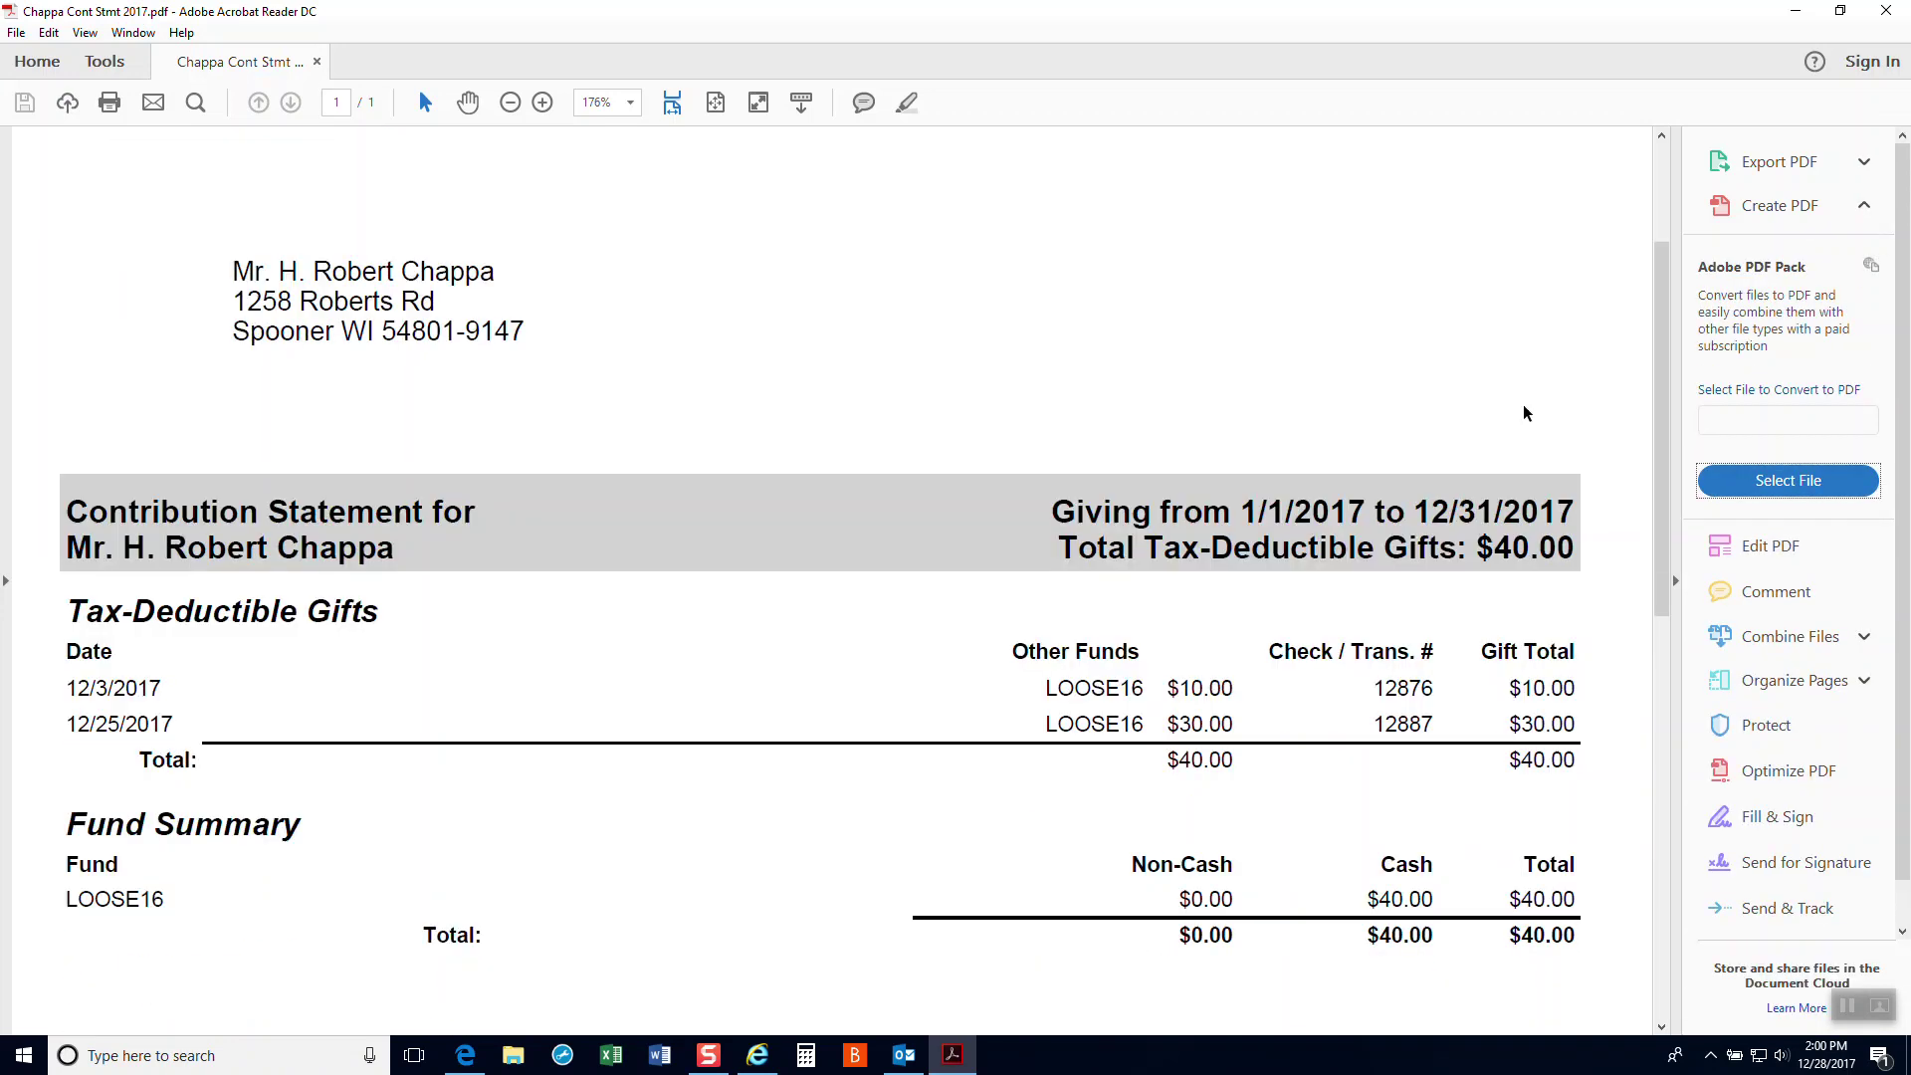
scroll(507, 679, down, 10)
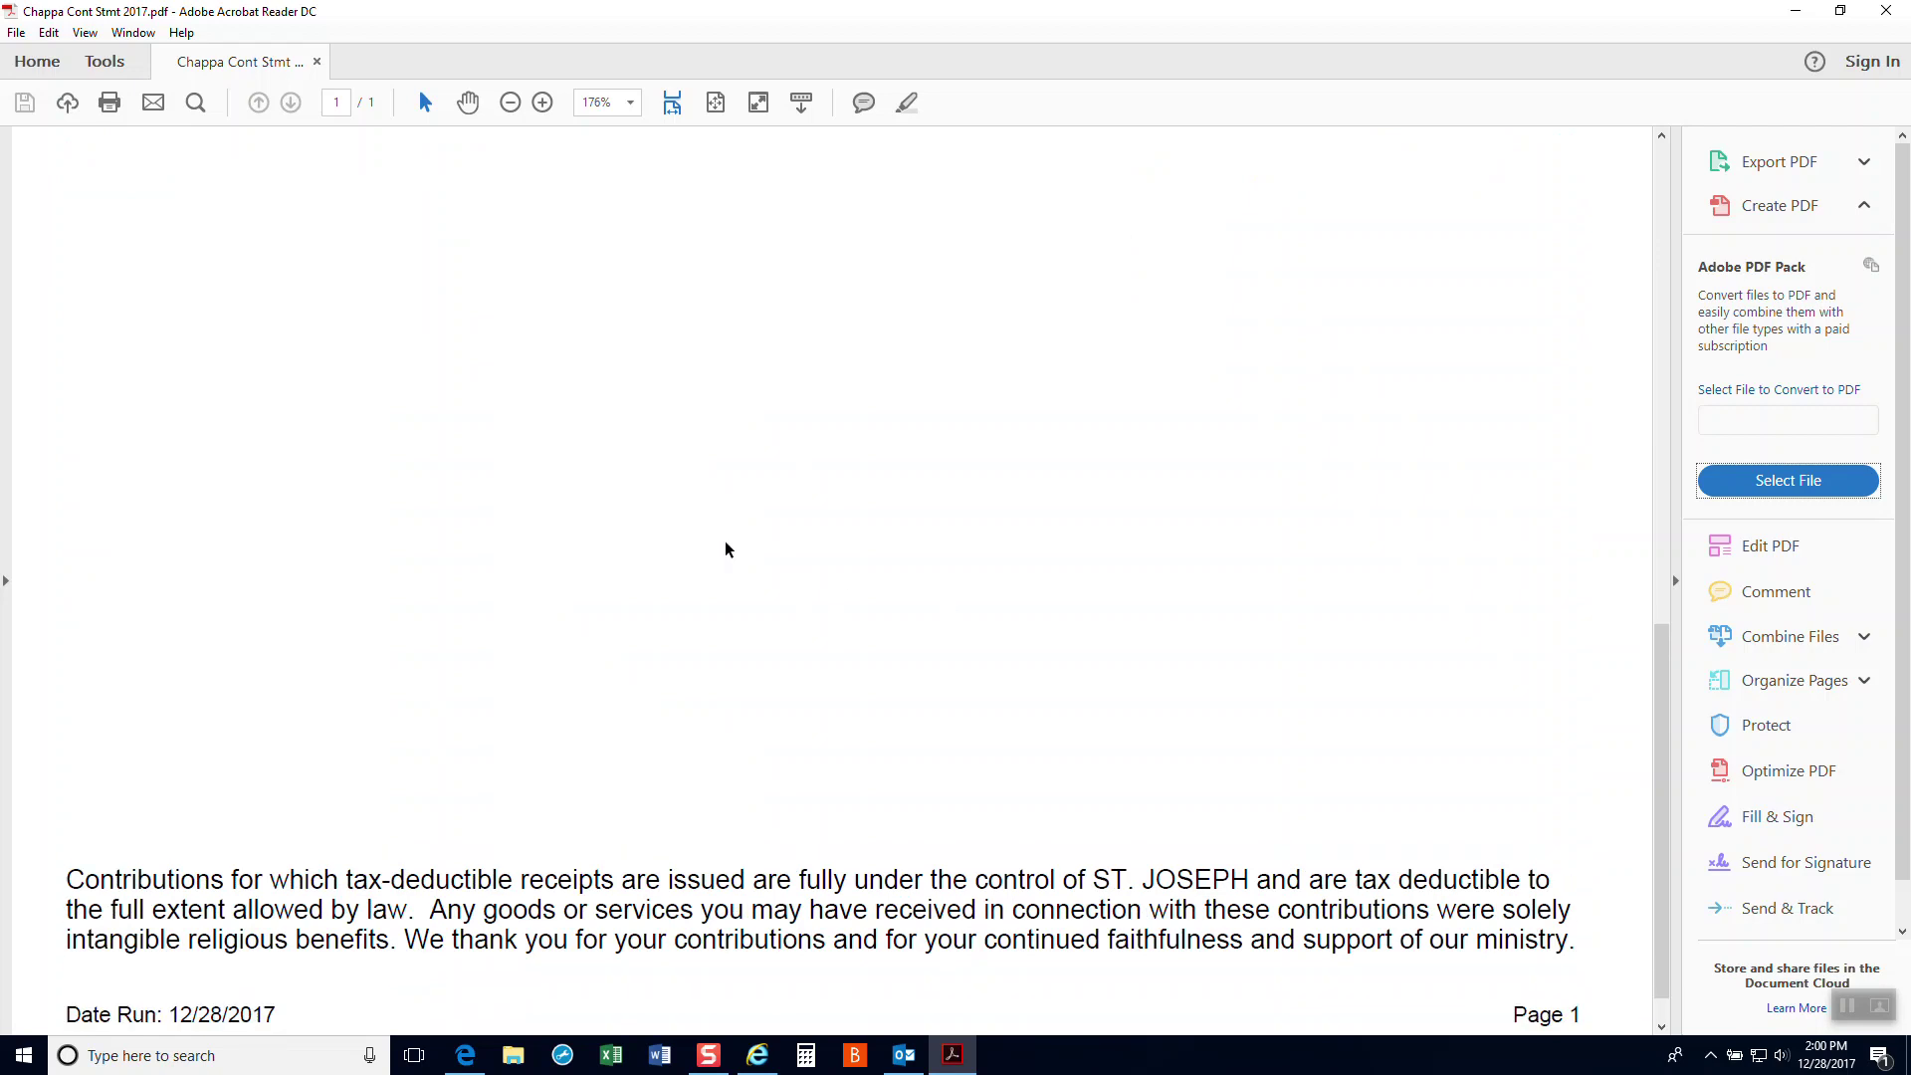
scroll(516, 670, up, 10)
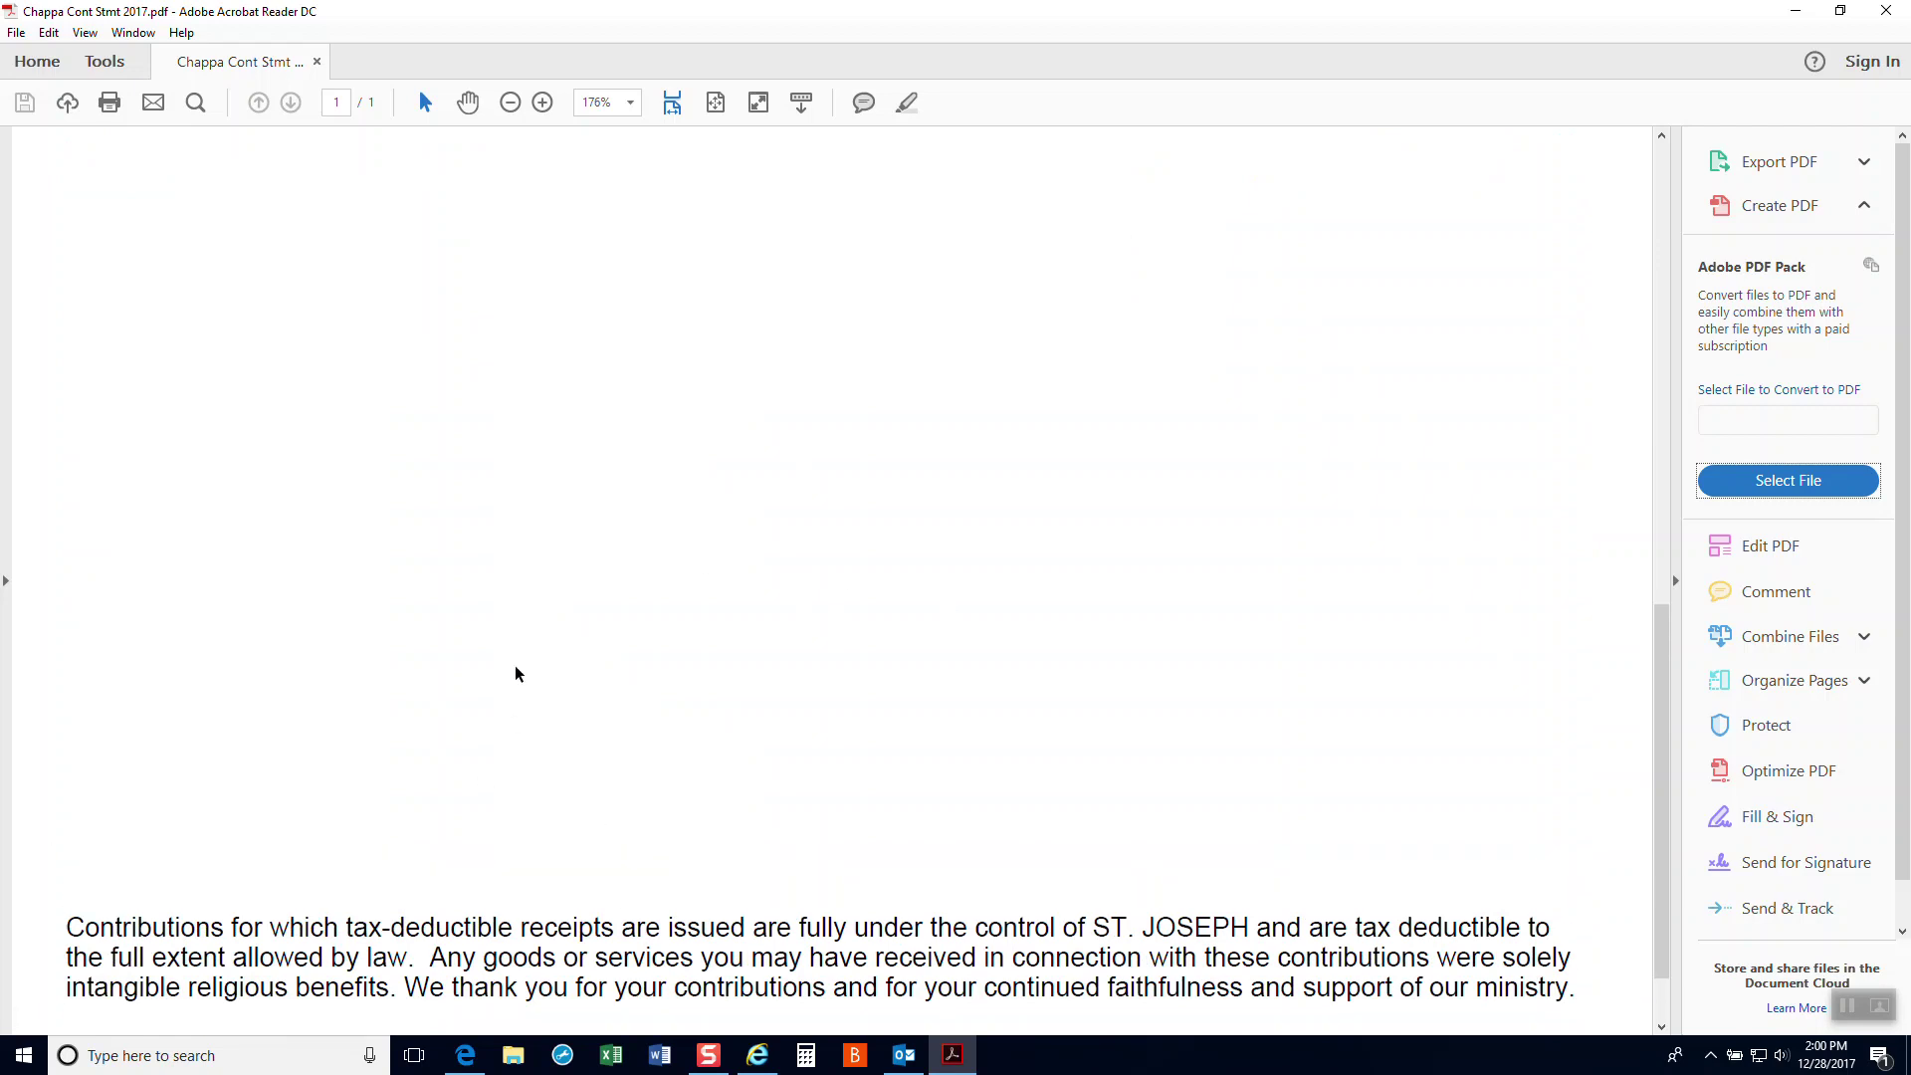
scroll(515, 674, up, 6)
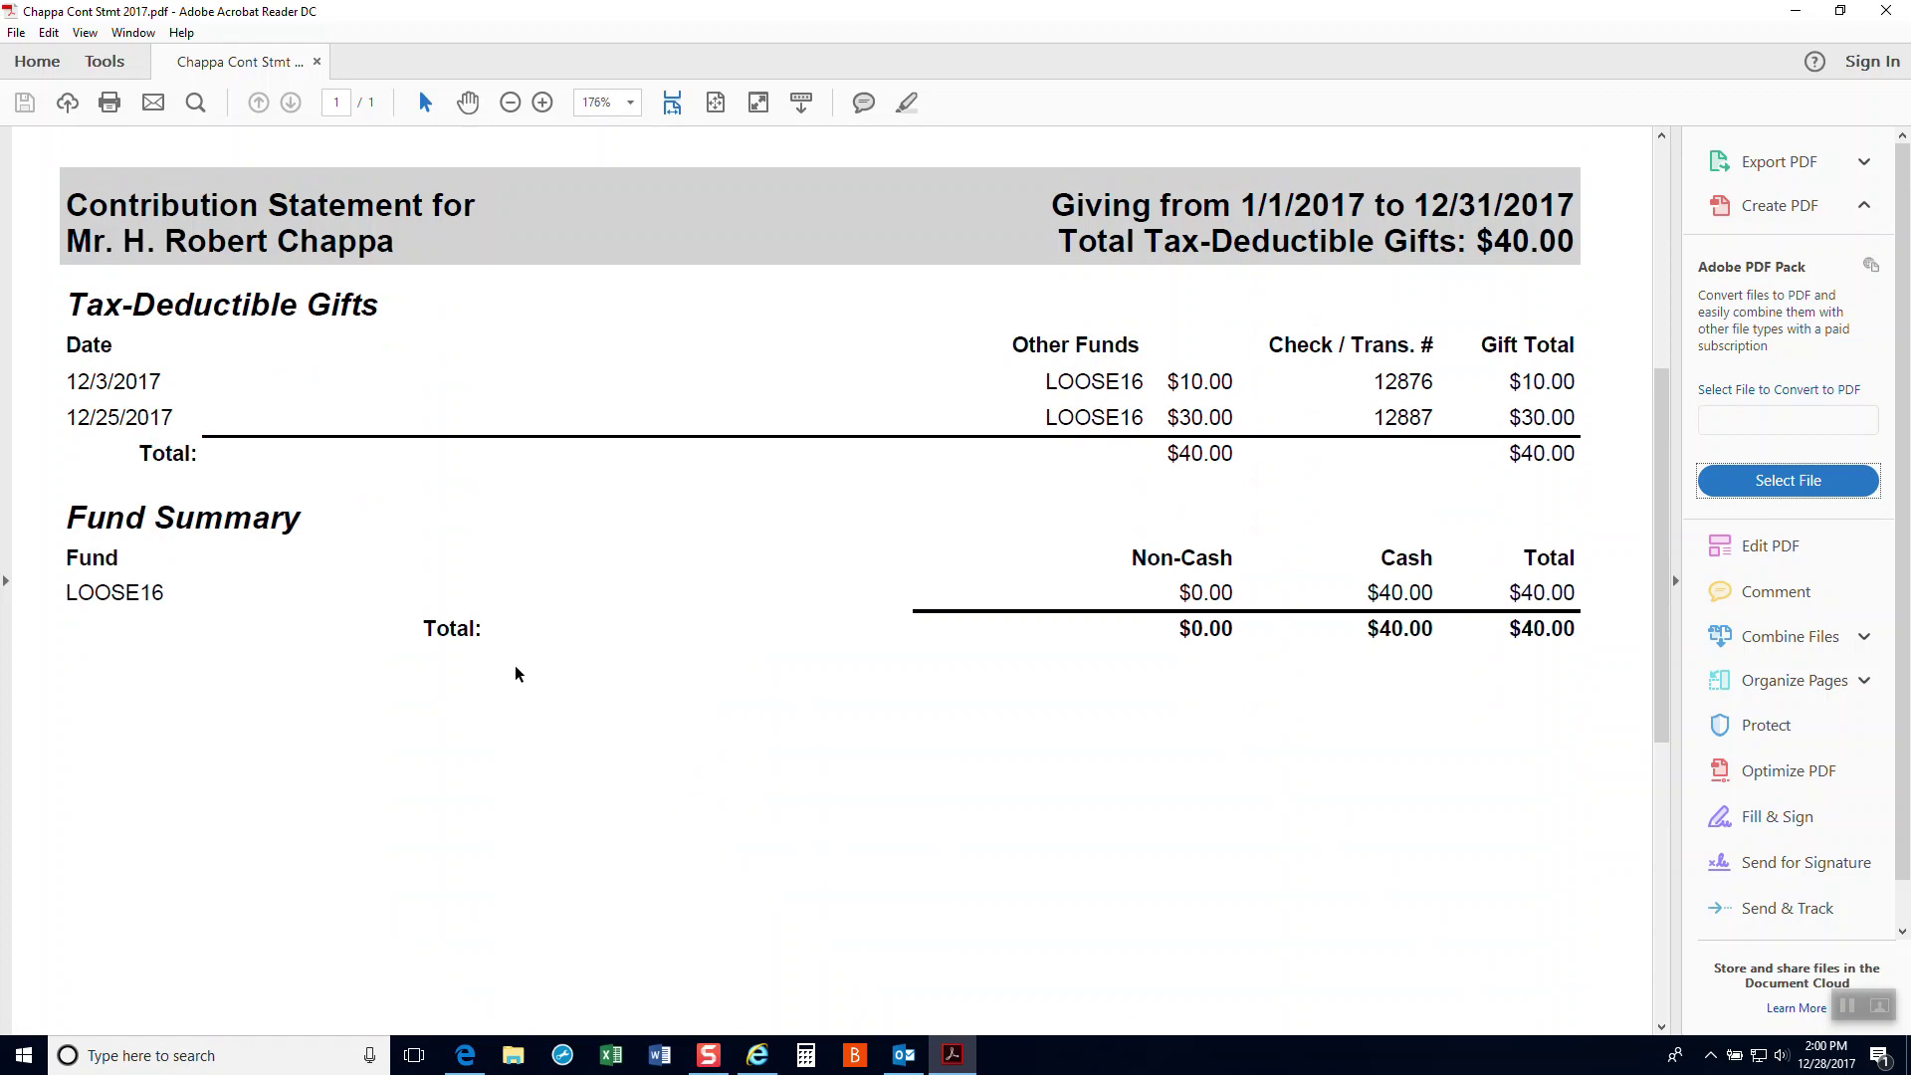
scroll(515, 672, up, 2)
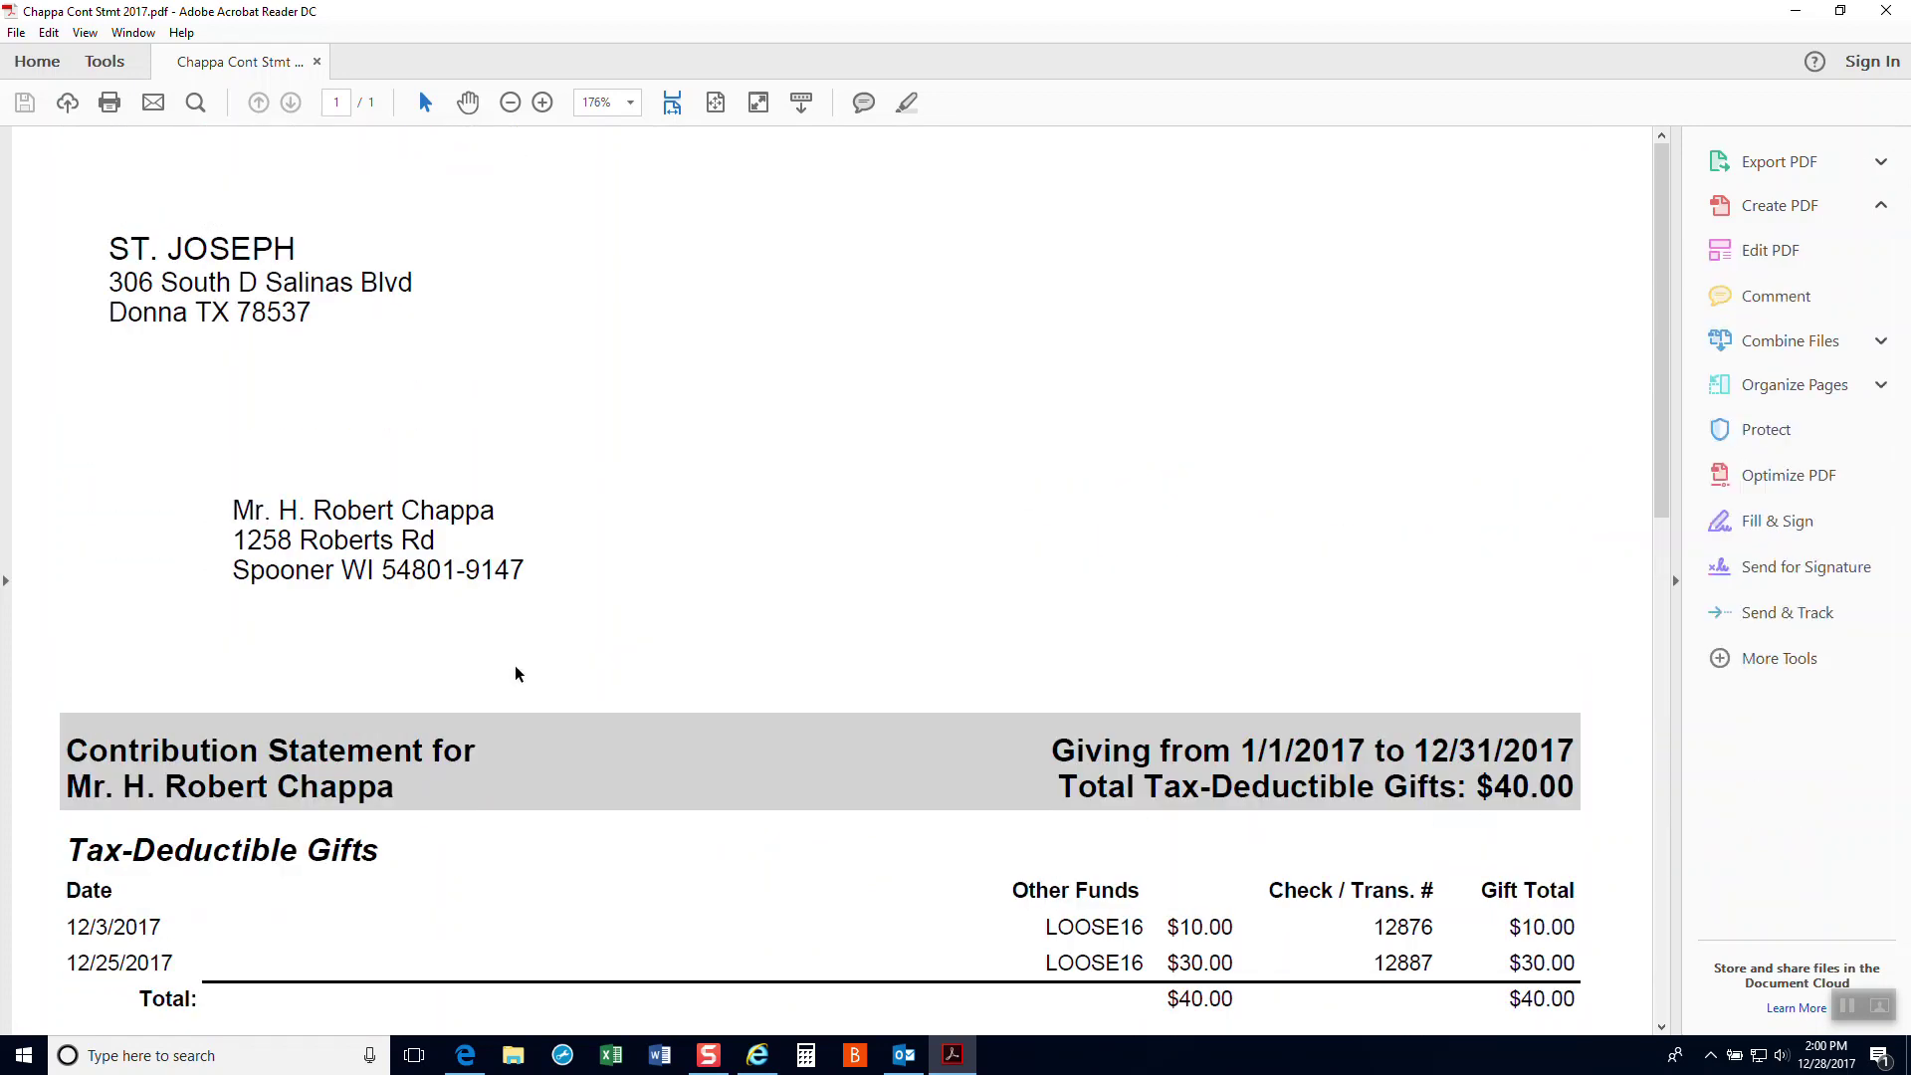
click(1888, 12)
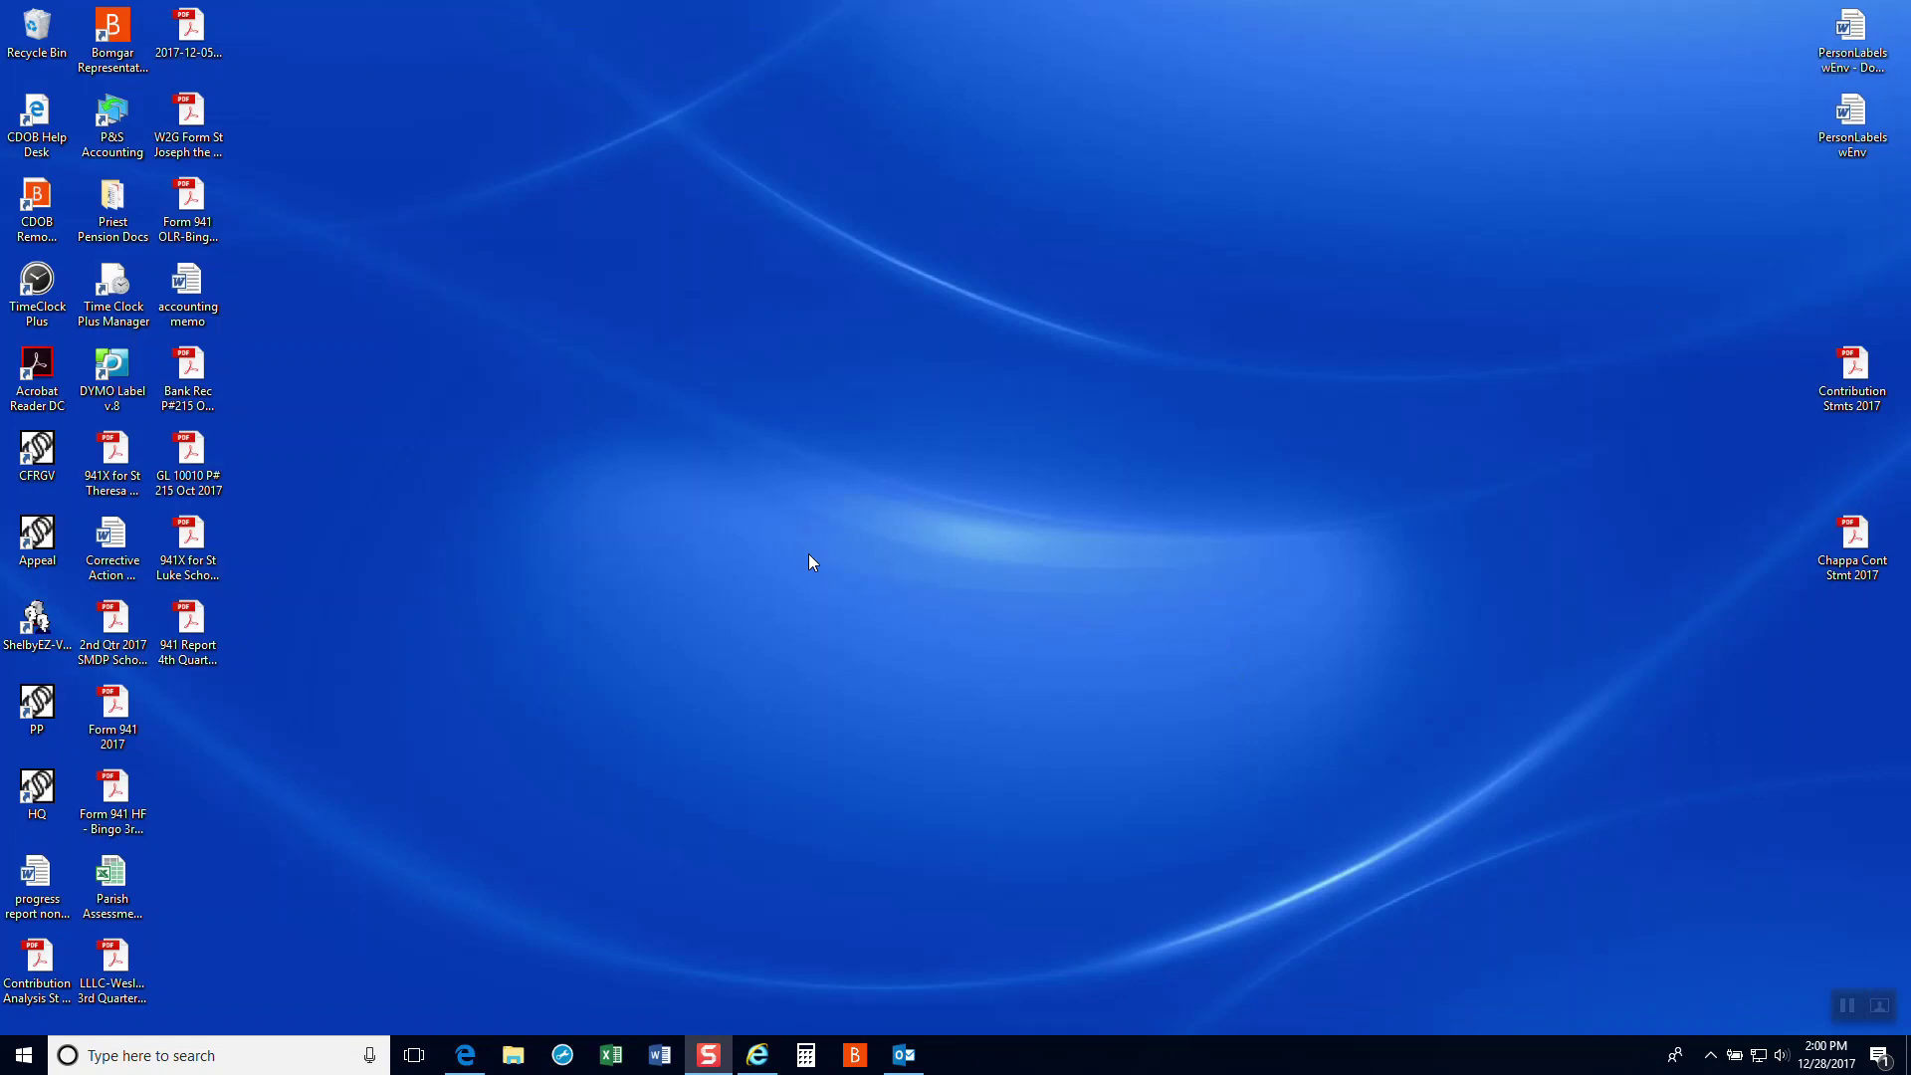
click(486, 1063)
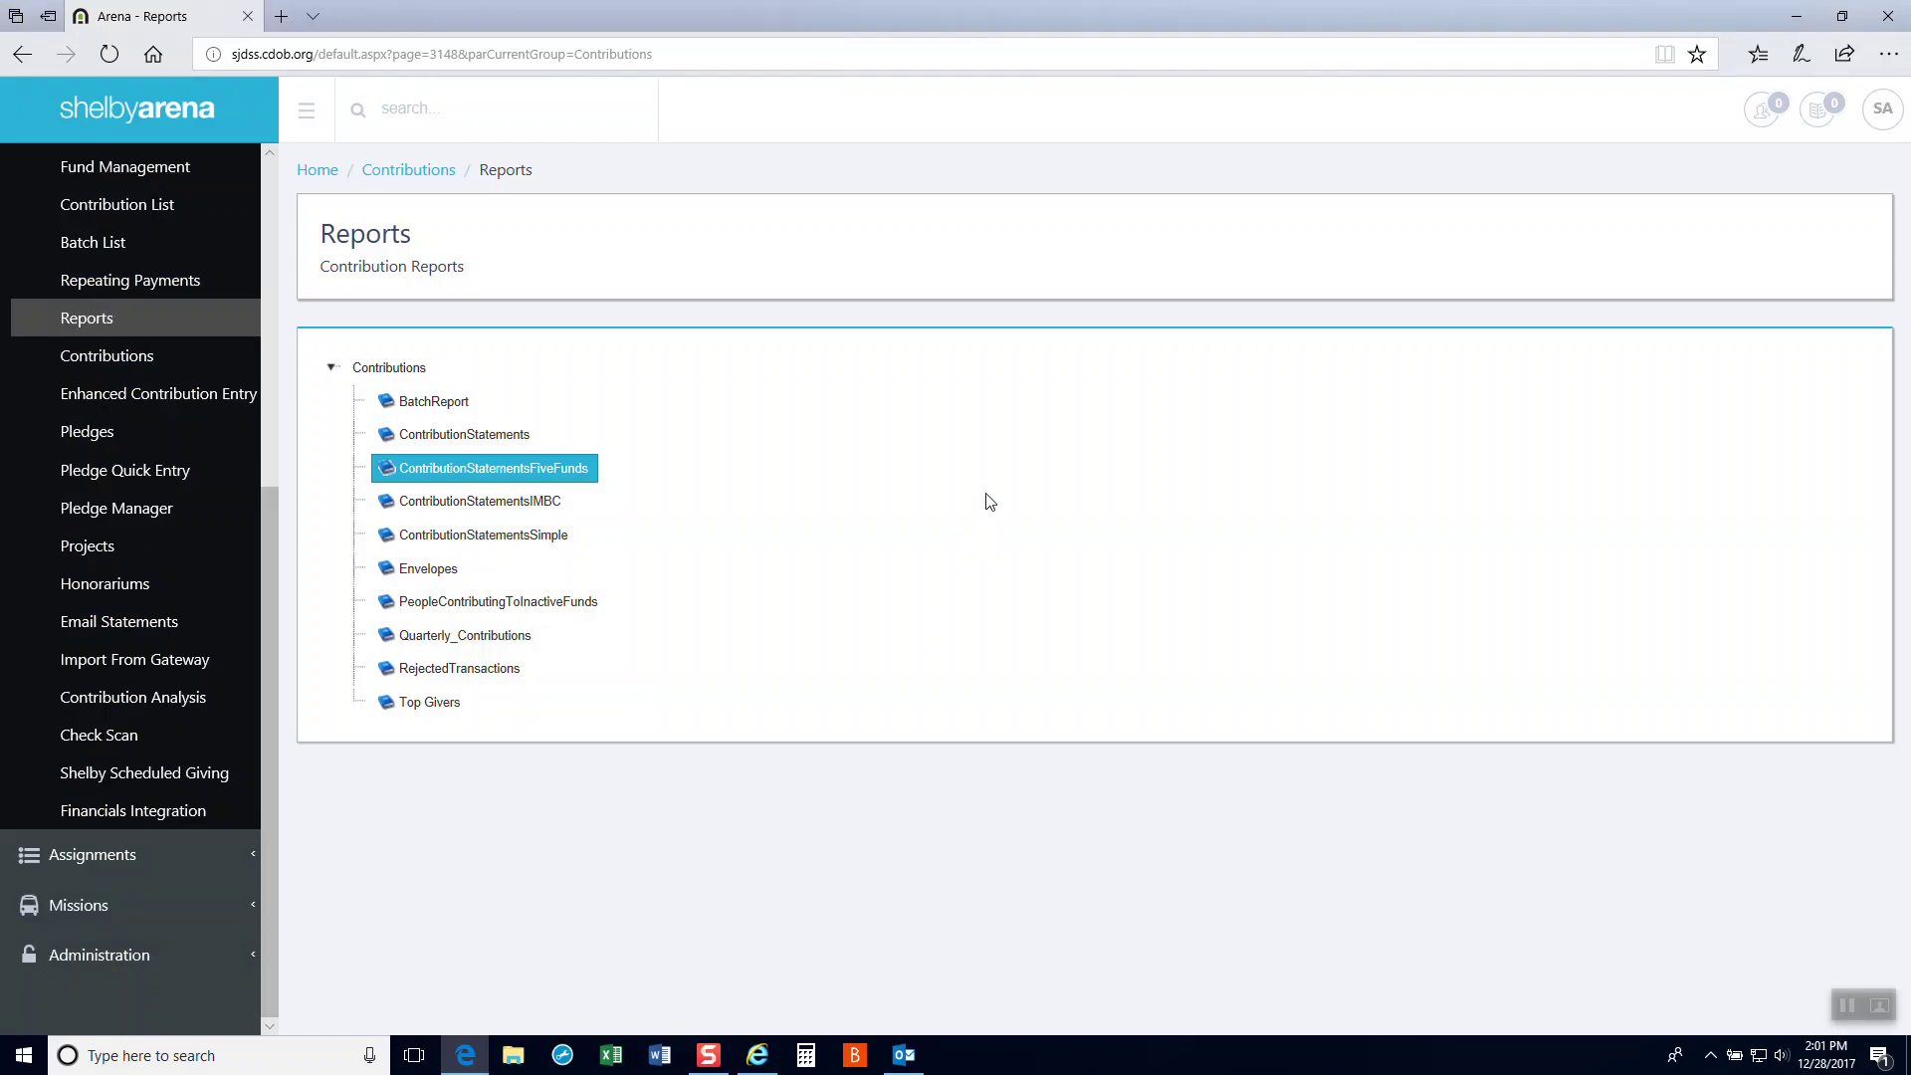